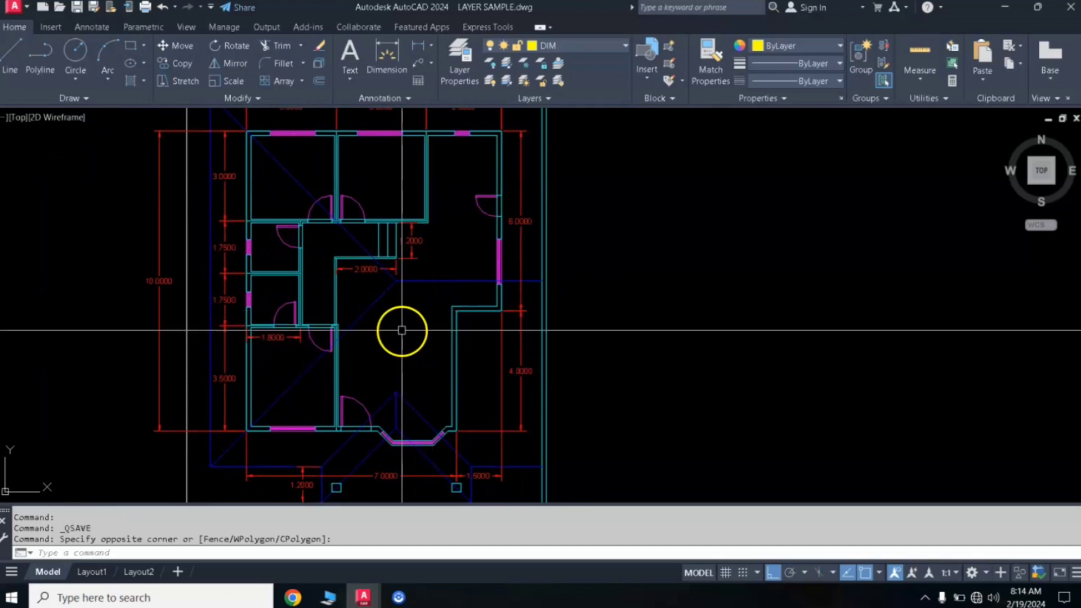
Step: Look over the house floor plan, including its walls, doors, windows, roof lines and dimensions
scroll(402, 330, up, 2)
scroll(428, 315, down, 2)
middle_drag(492, 289, 390, 299)
scroll(383, 336, up, 2)
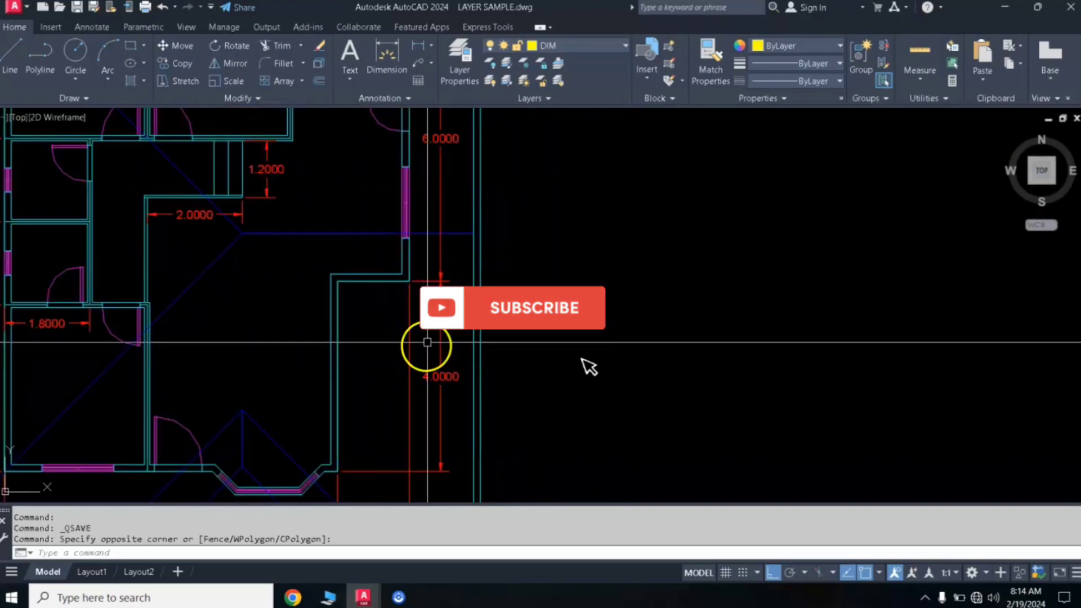
scroll(428, 343, down, 2)
middle_drag(445, 321, 482, 323)
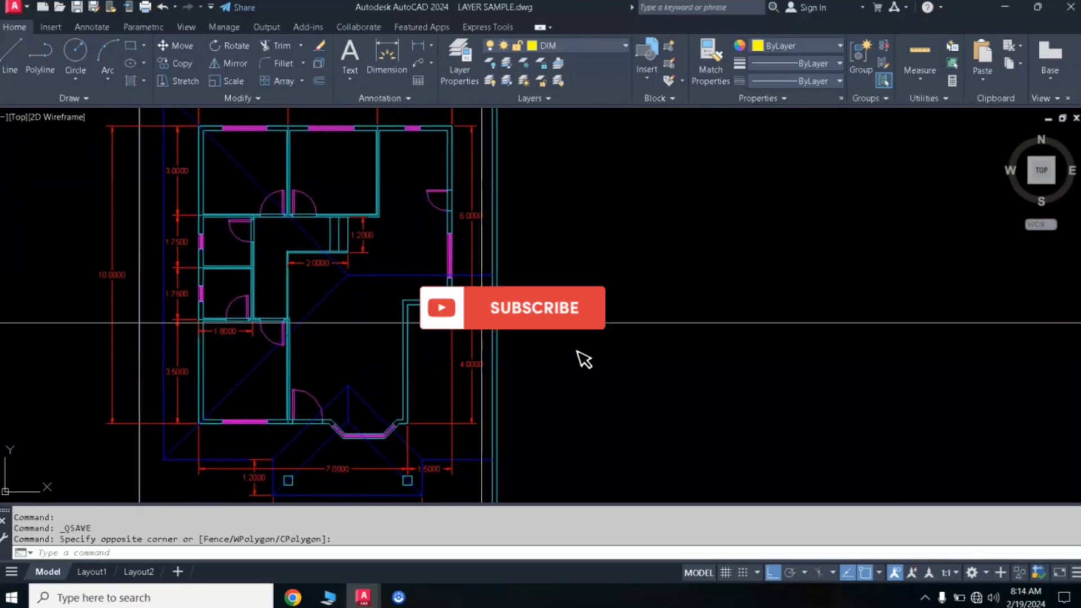
middle_drag(140, 314, 98, 295)
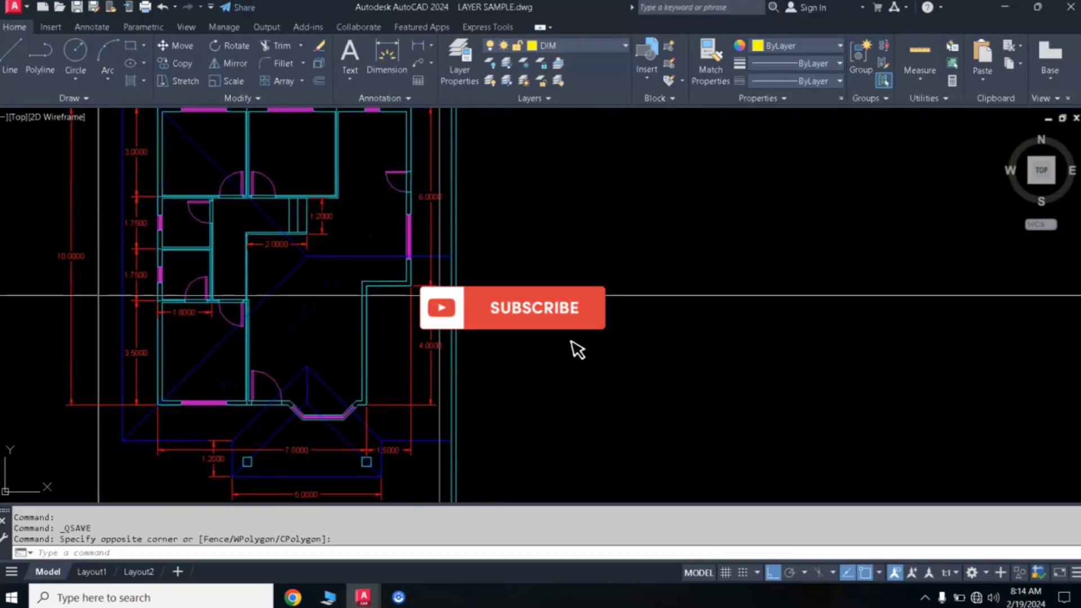
scroll(467, 293, down, 2)
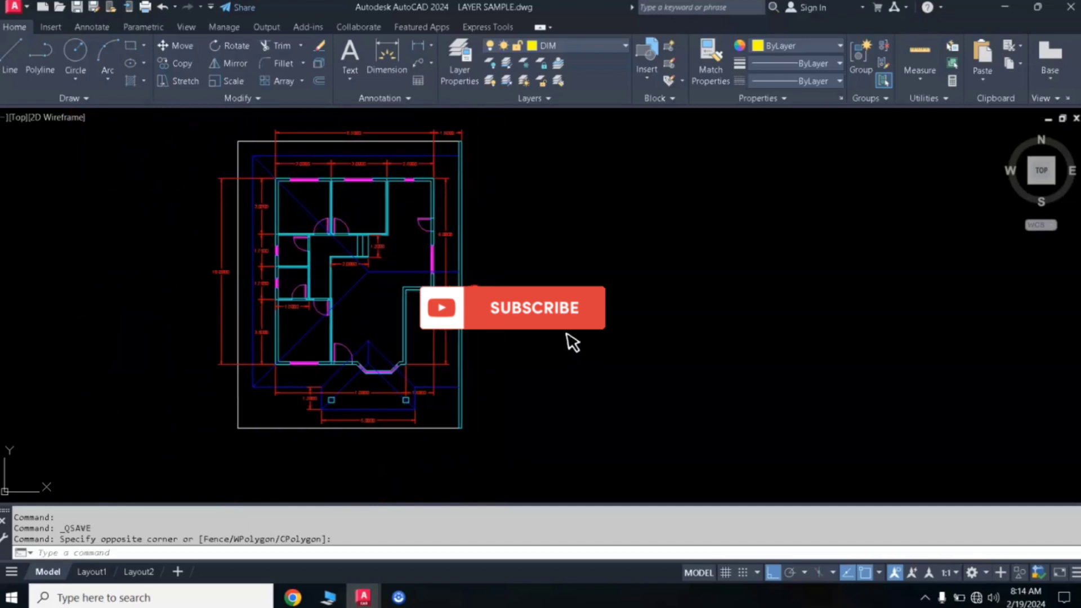
middle_drag(451, 294, 371, 290)
scroll(393, 338, up, 2)
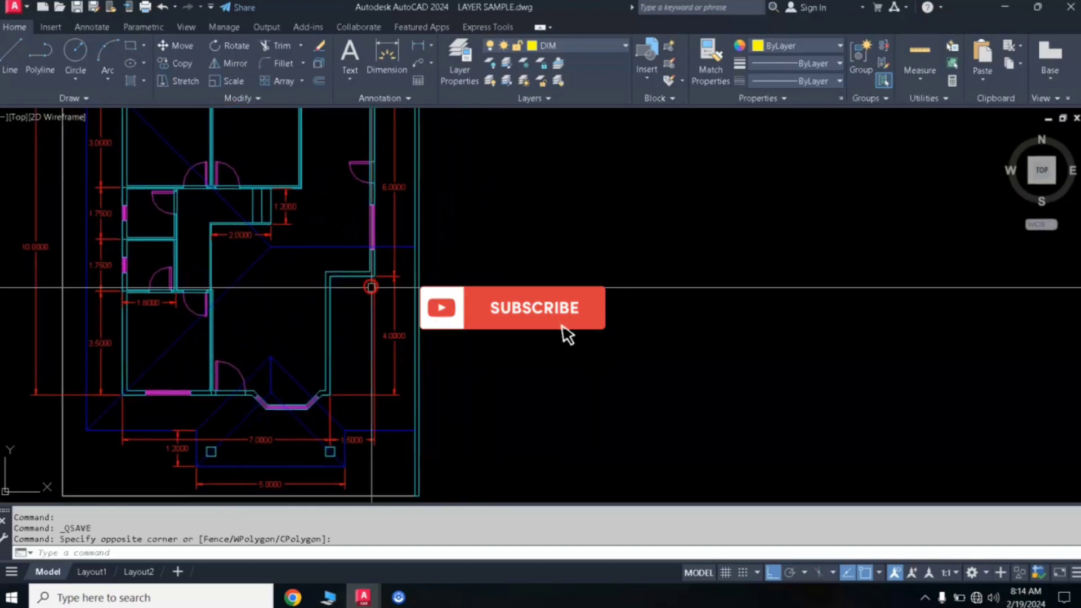
scroll(450, 325, up, 4)
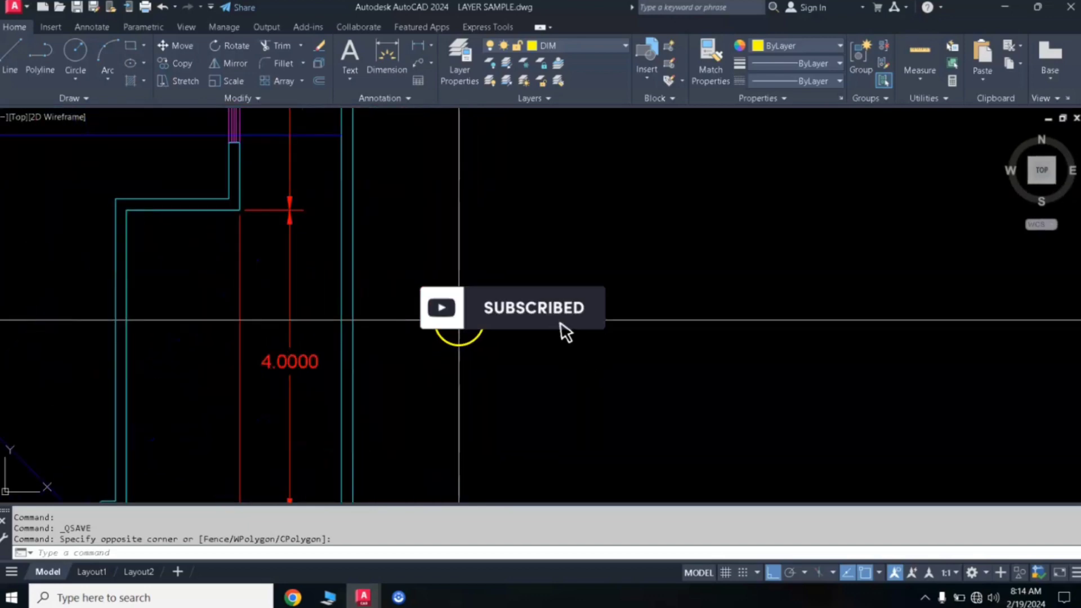
middle_drag(449, 314, 683, 307)
middle_drag(396, 328, 607, 357)
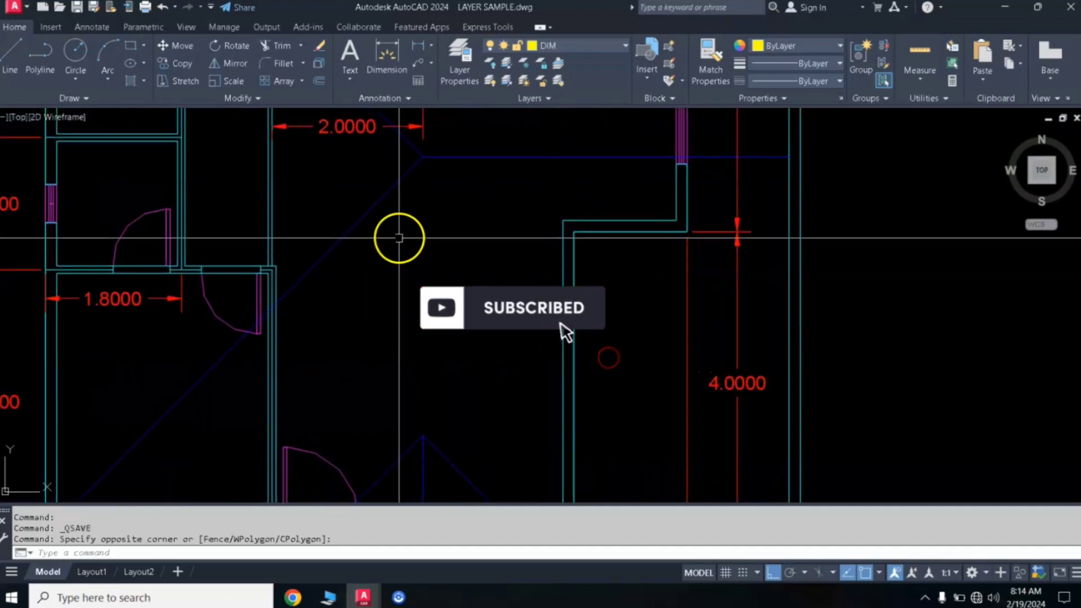
scroll(398, 239, down, 4)
middle_drag(468, 241, 474, 297)
middle_drag(412, 273, 434, 306)
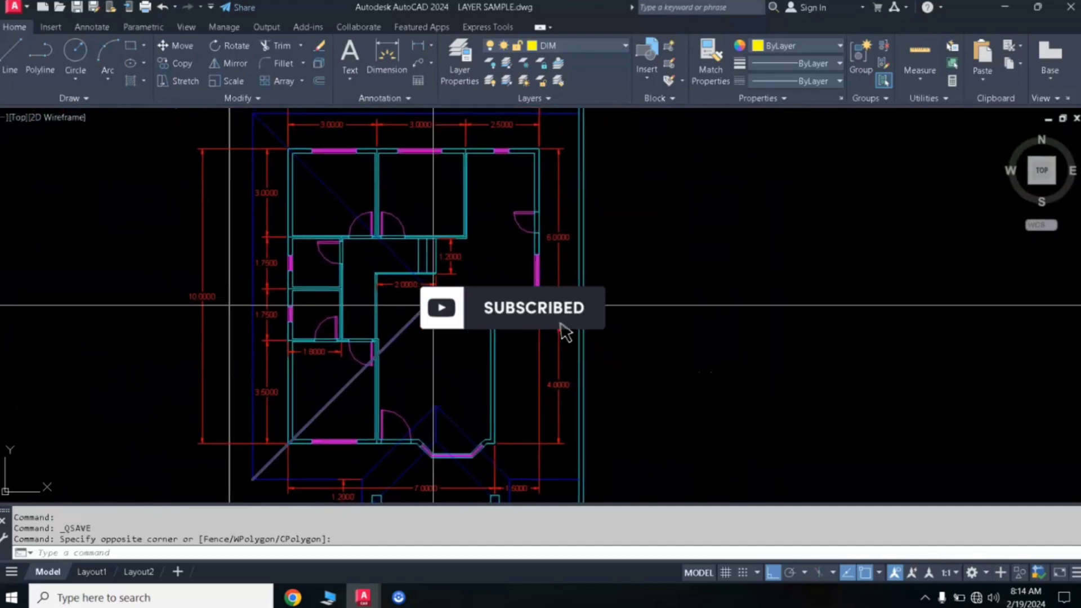
middle_drag(529, 353, 451, 330)
scroll(491, 304, up, 4)
scroll(473, 281, down, 4)
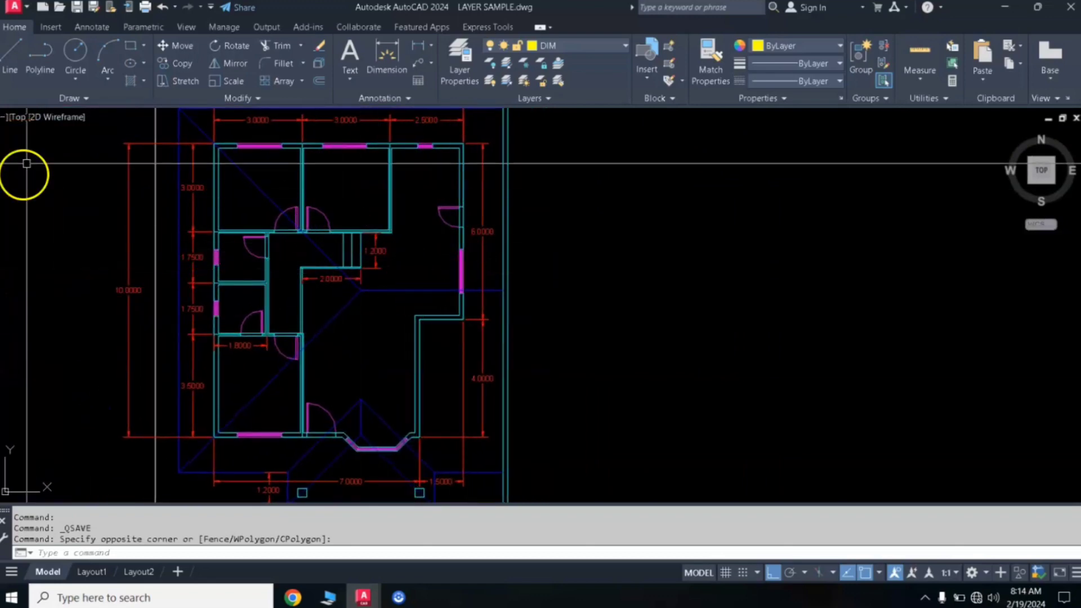
Step: Open the recent blocks library, switch to the current drawing's blocks, and browse to the "Car - sedan side" block
click(51, 28)
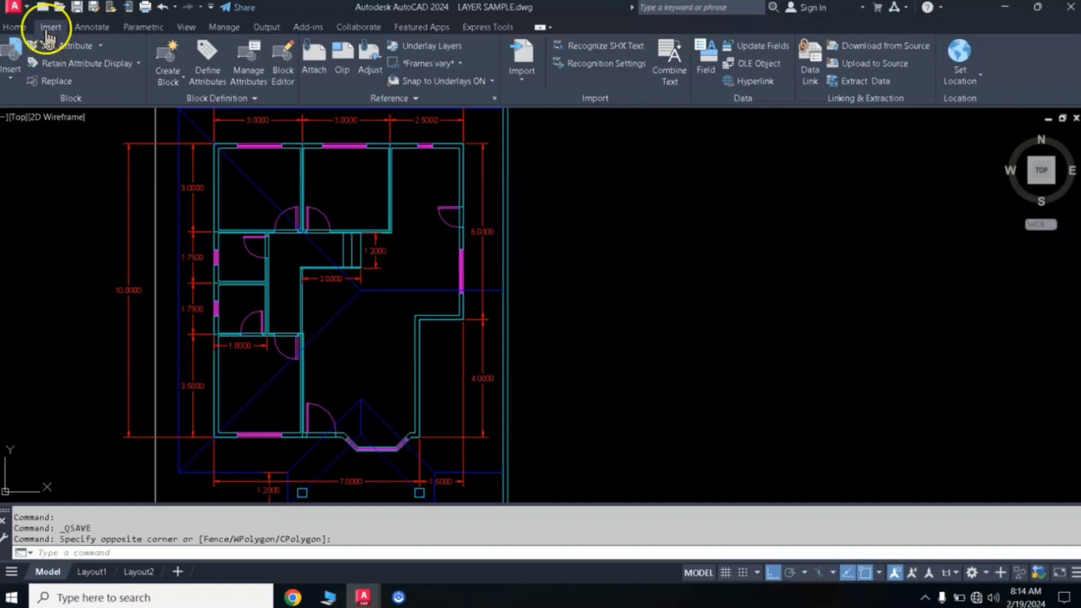
click(11, 84)
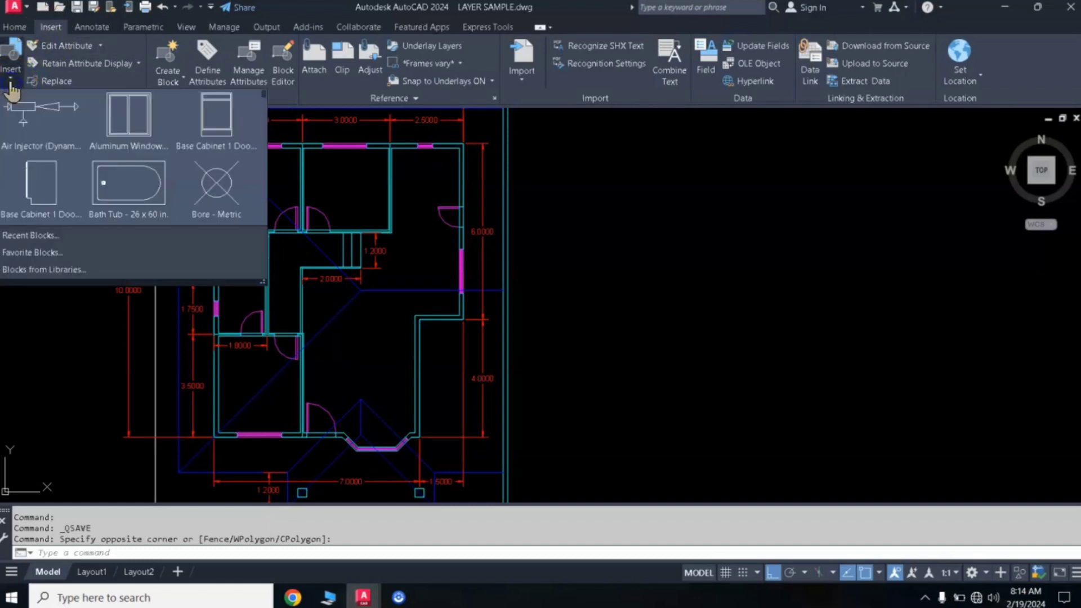
click(23, 235)
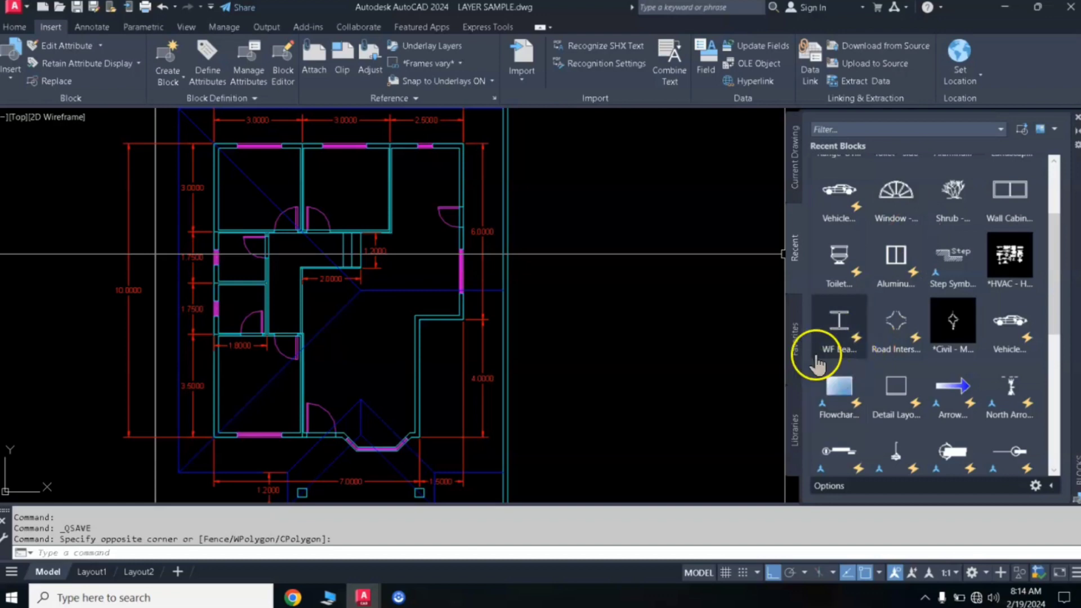
click(793, 175)
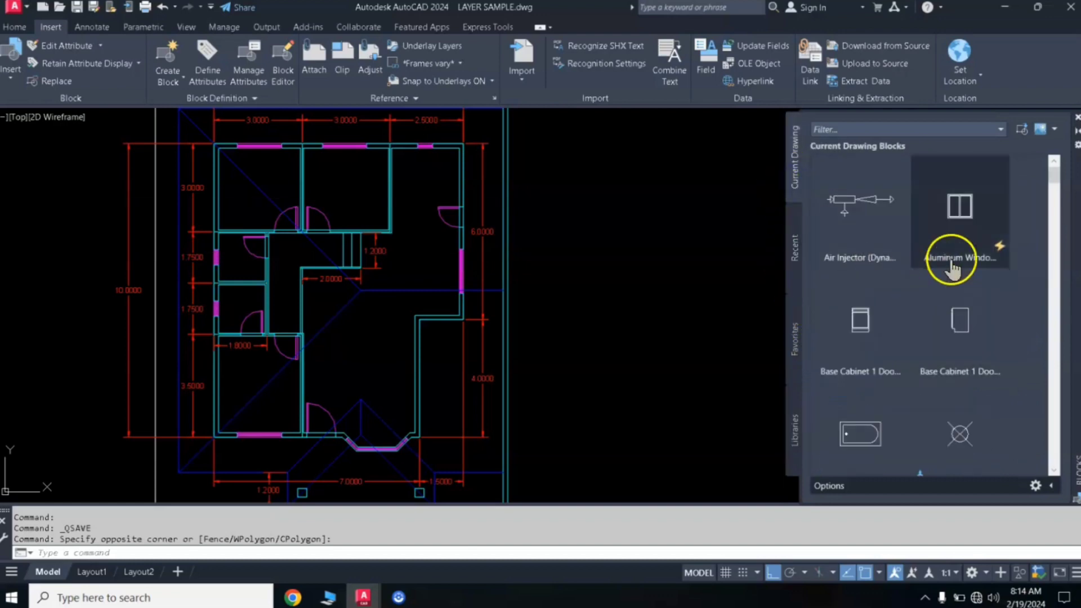
mouse_move(1060, 183)
mouse_down()
mouse_move(1075, 298)
mouse_move(1072, 375)
mouse_move(1061, 388)
mouse_move(1049, 201)
mouse_up()
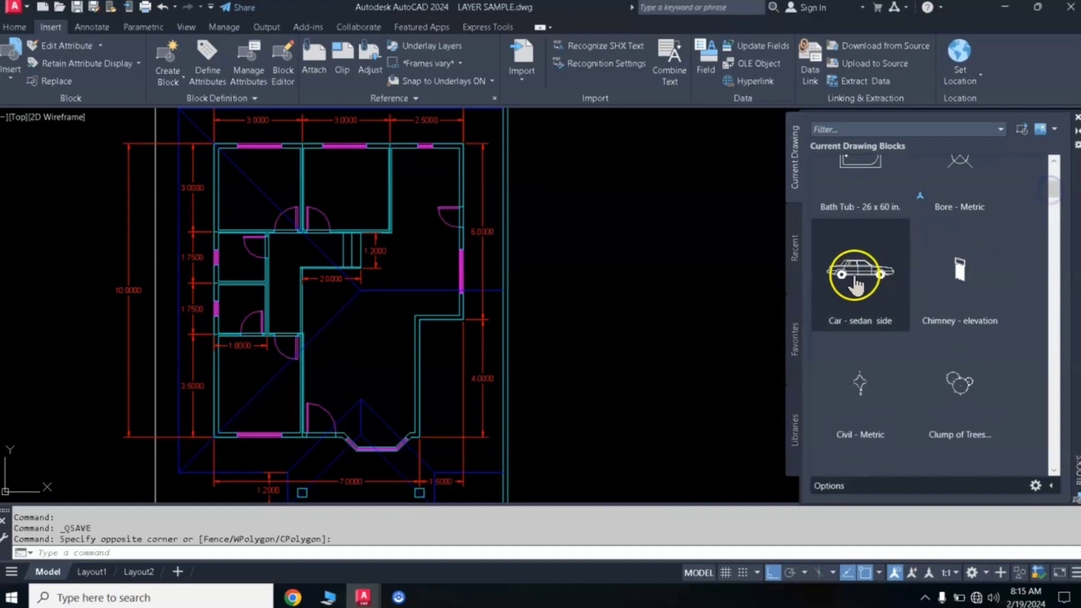
click(855, 285)
mouse_move(873, 274)
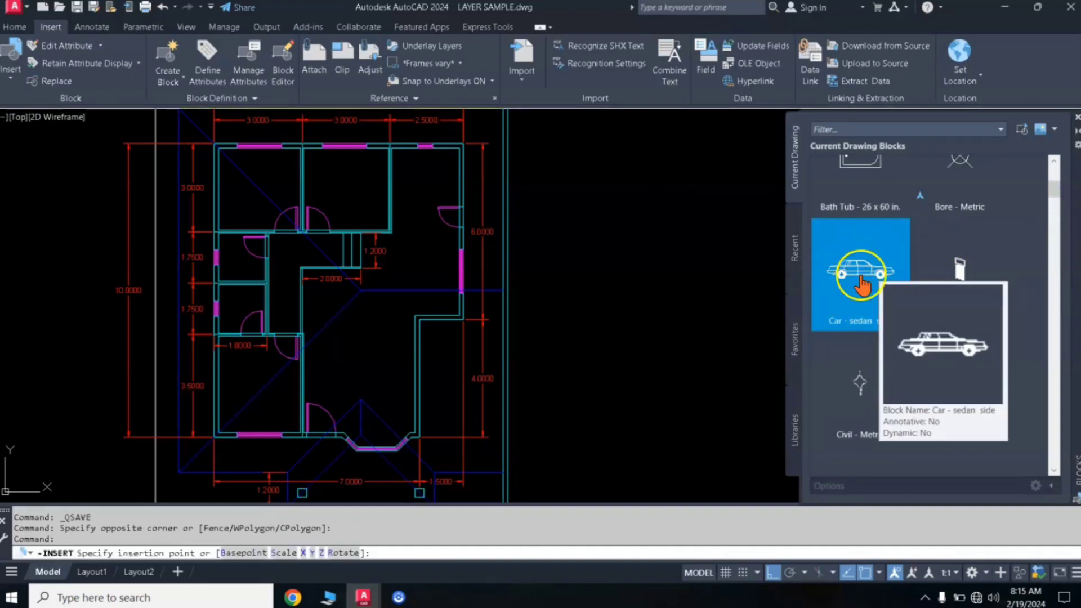
drag(862, 280, 745, 317)
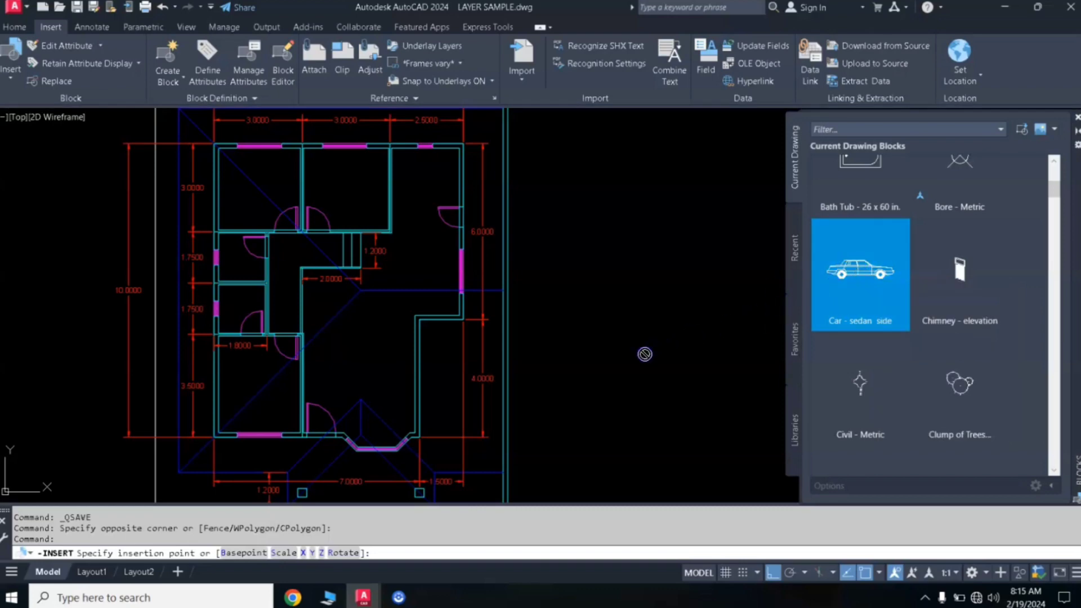
key(Escape)
key(Escape)
Step: Insert the "Car - sedan side" block into the empty area to the right of the floor plan
scroll(644, 354, down, 4)
middle_drag(644, 352, 485, 352)
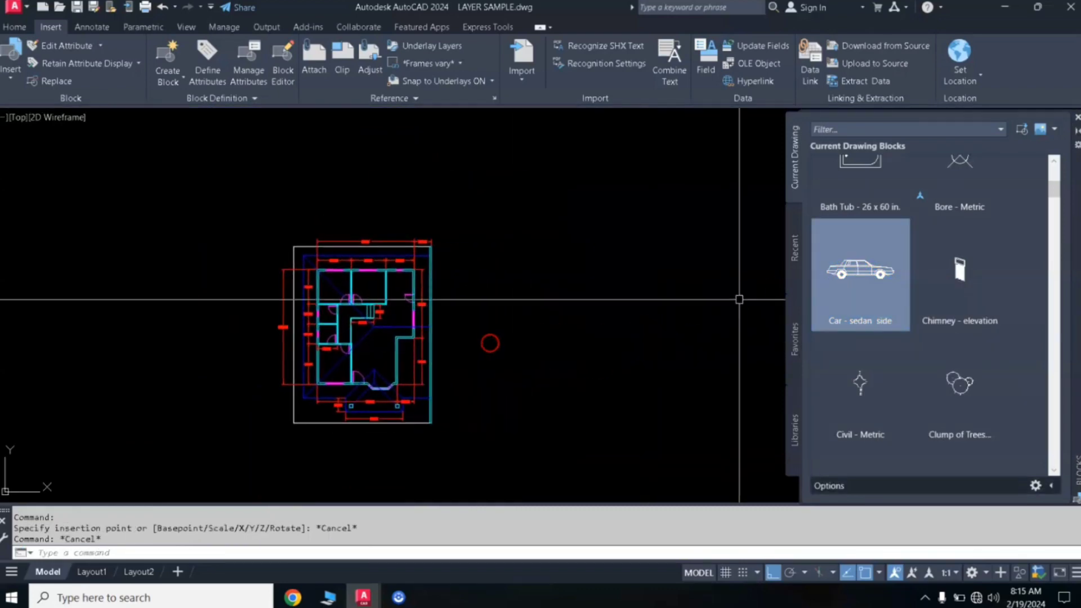
mouse_move(873, 273)
mouse_down()
mouse_move(623, 330)
mouse_move(545, 327)
mouse_up()
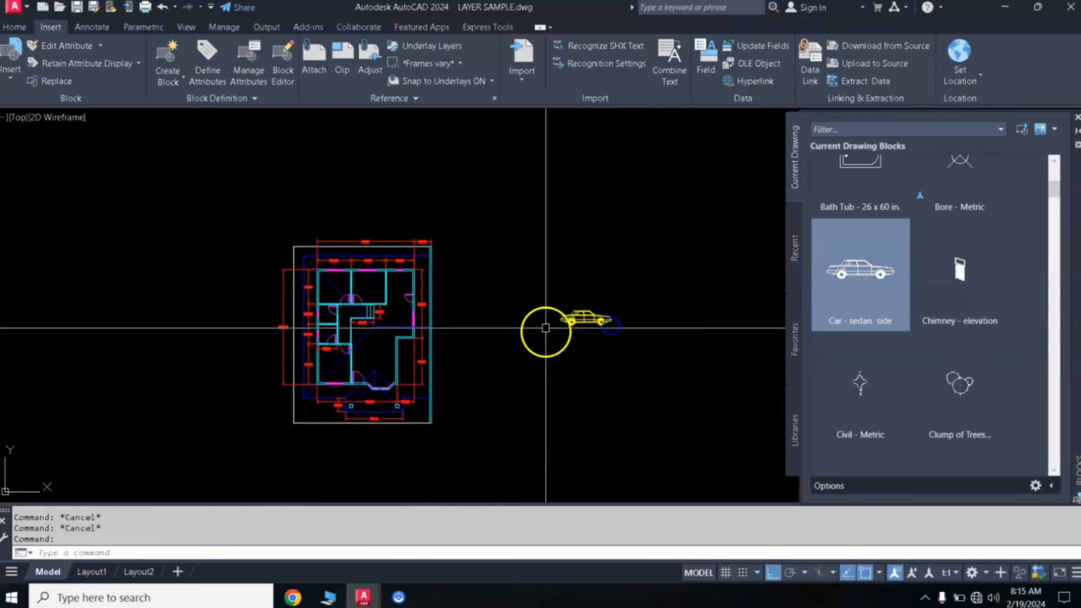
scroll(563, 325, up, 2)
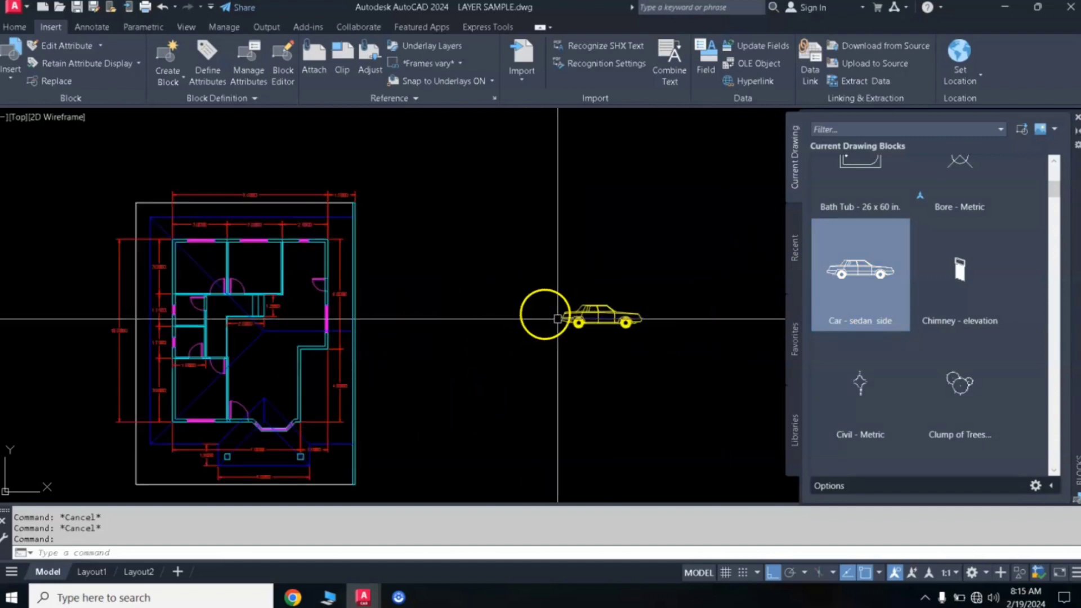
scroll(577, 330, up, 4)
scroll(591, 318, down, 2)
scroll(600, 310, down, 3)
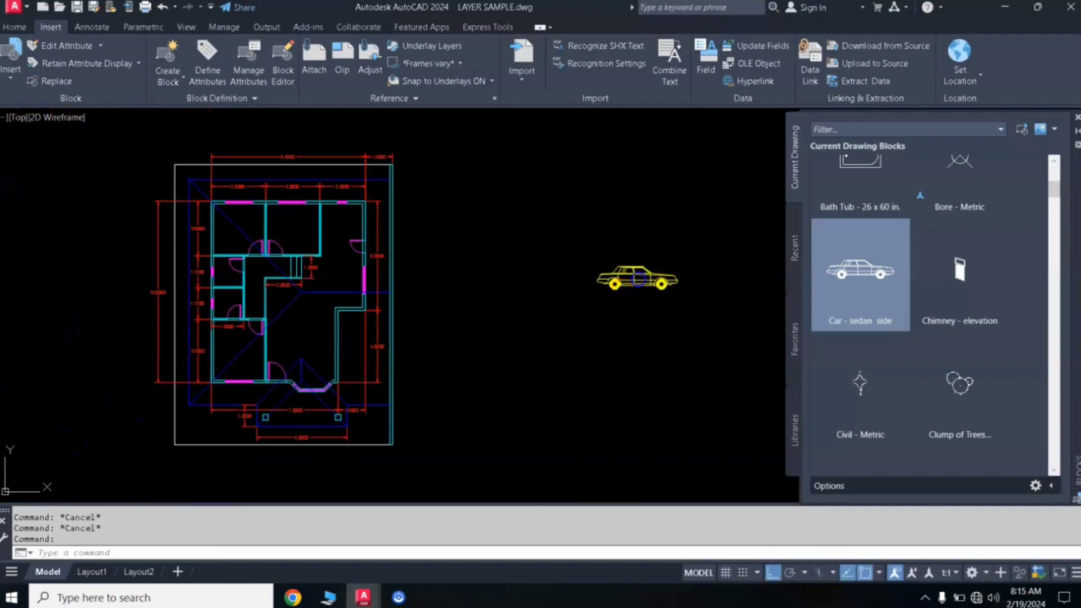
Step: Move the car block horizontally closer to the floor plan
click(651, 276)
text(m)
key(Return)
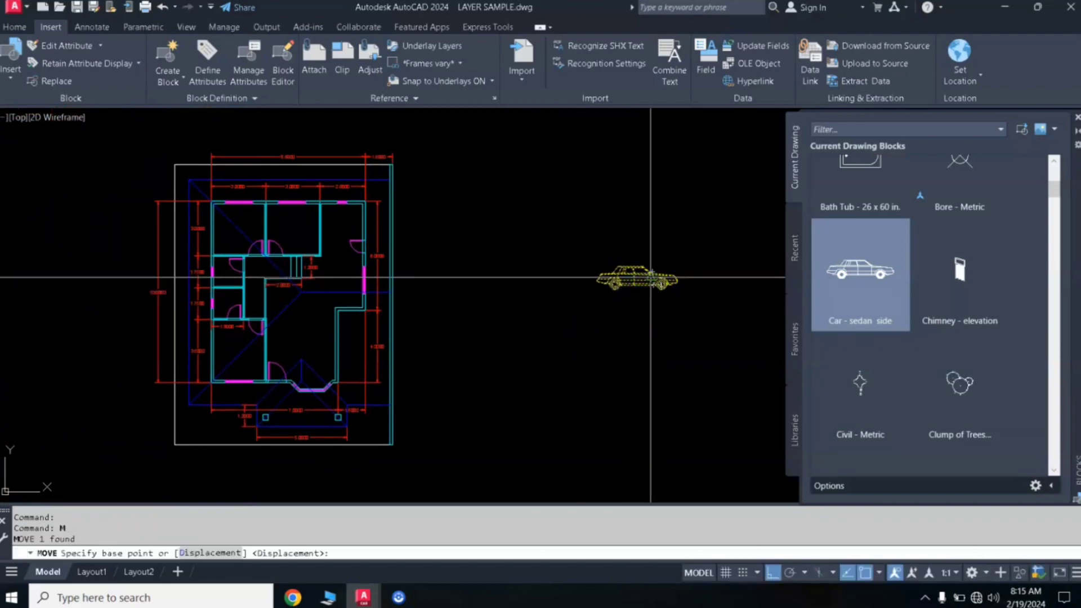
click(650, 277)
click(540, 325)
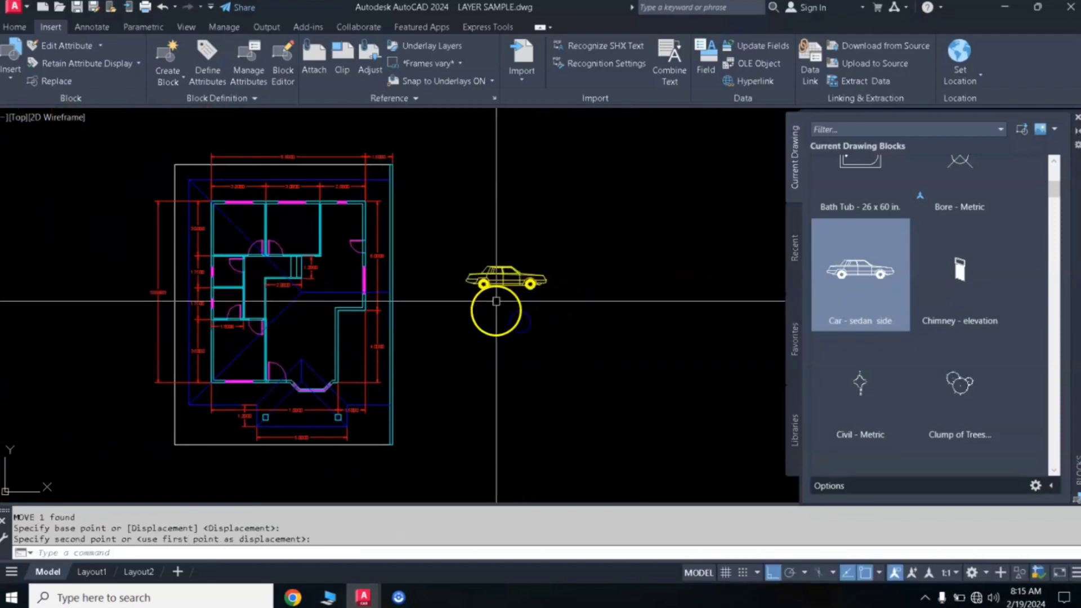
Step: Move the car block straight down beside the lower half of the floor plan
scroll(496, 309, up, 5)
scroll(506, 272, down, 4)
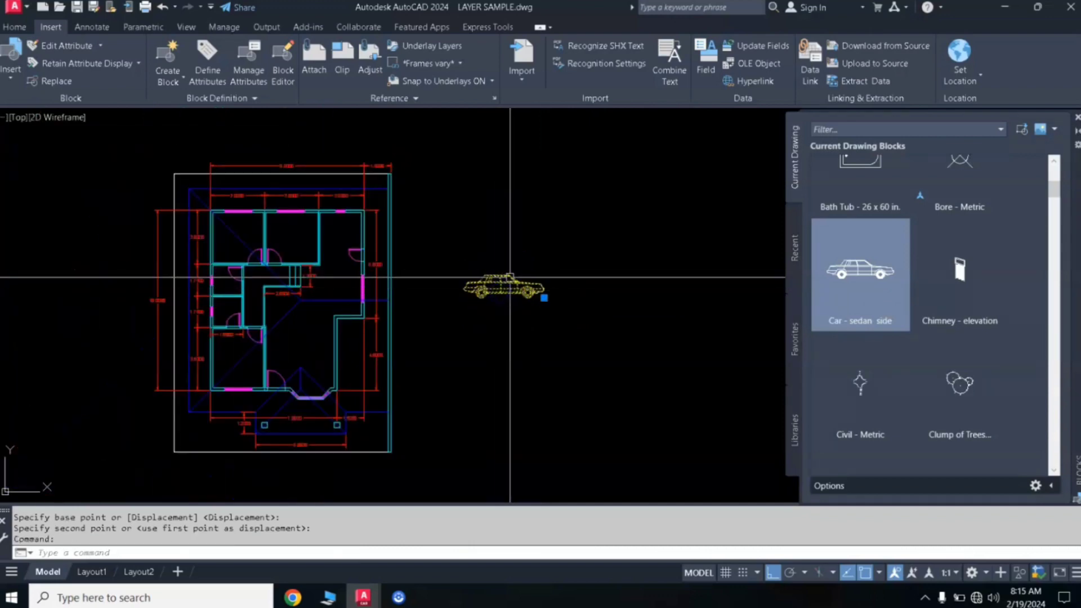
text(m)
key(Return)
click(506, 287)
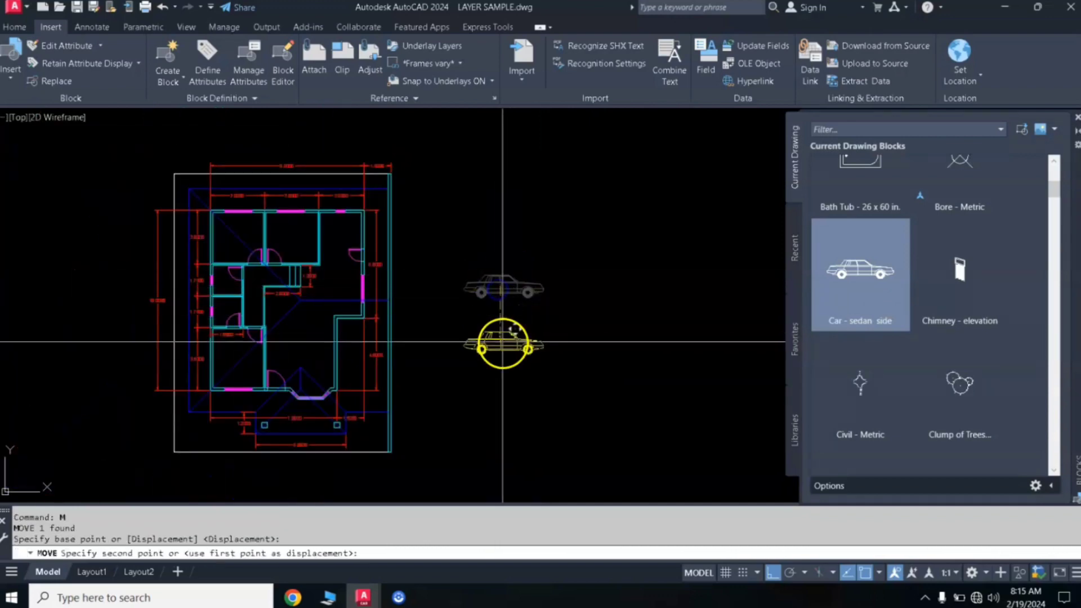
click(505, 341)
Step: Explode the car block into its individual objects
scroll(505, 343, up, 4)
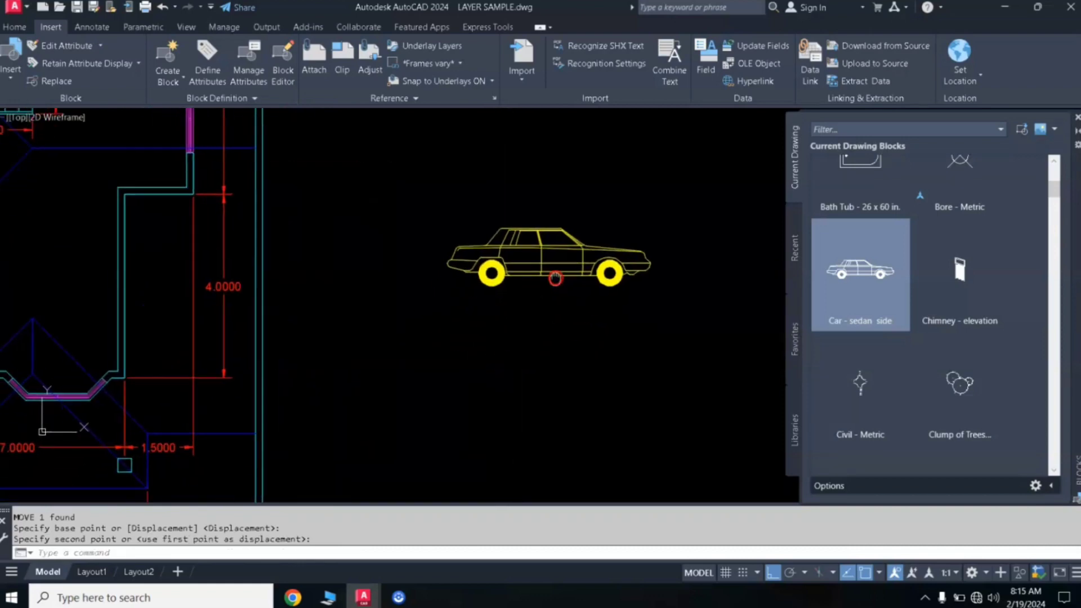
scroll(542, 287, up, 2)
scroll(595, 258, down, 4)
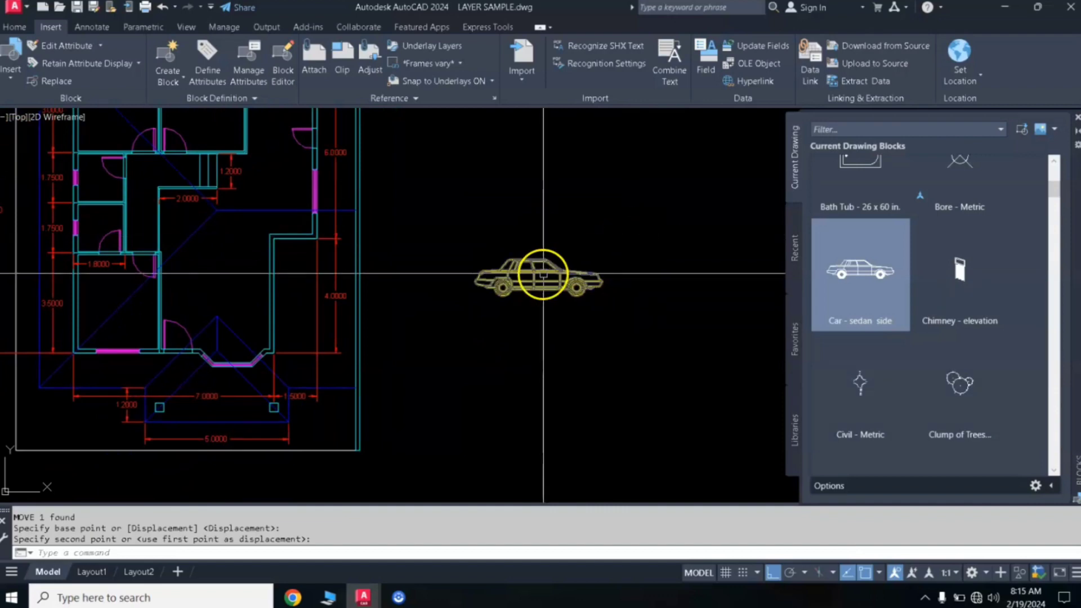
click(535, 271)
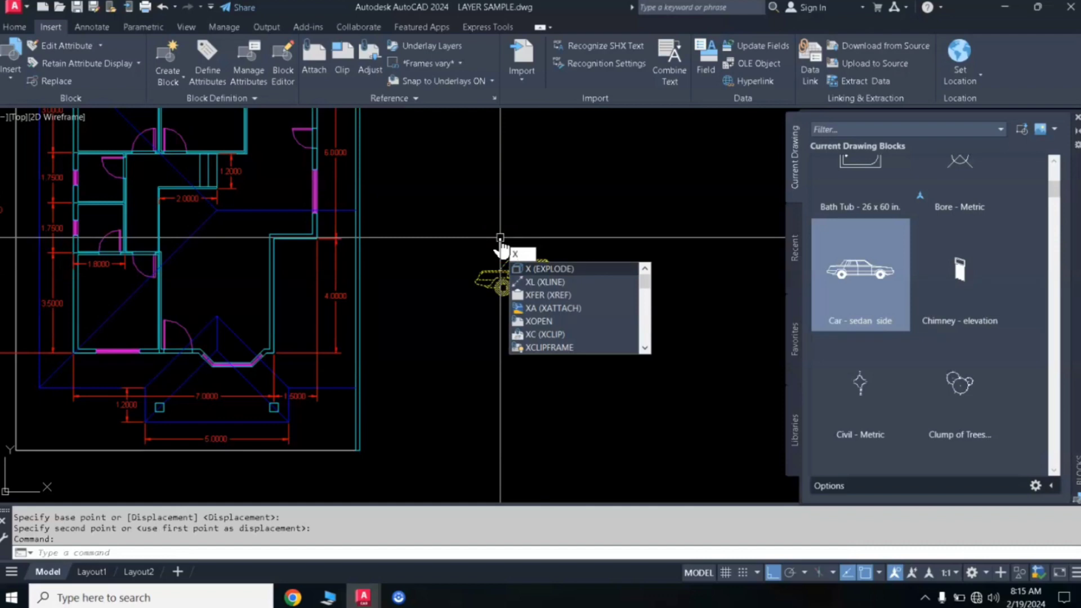
key(Return)
scroll(518, 254, up, 4)
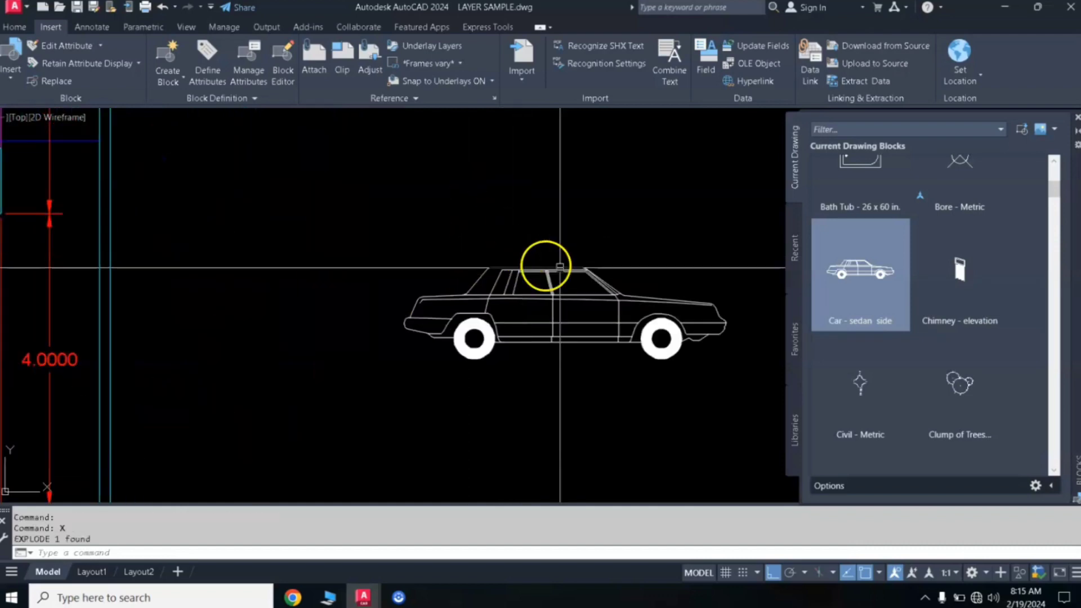
Step: Change the colour of the exploded car's roof and window lines to Cyan
click(560, 265)
click(493, 284)
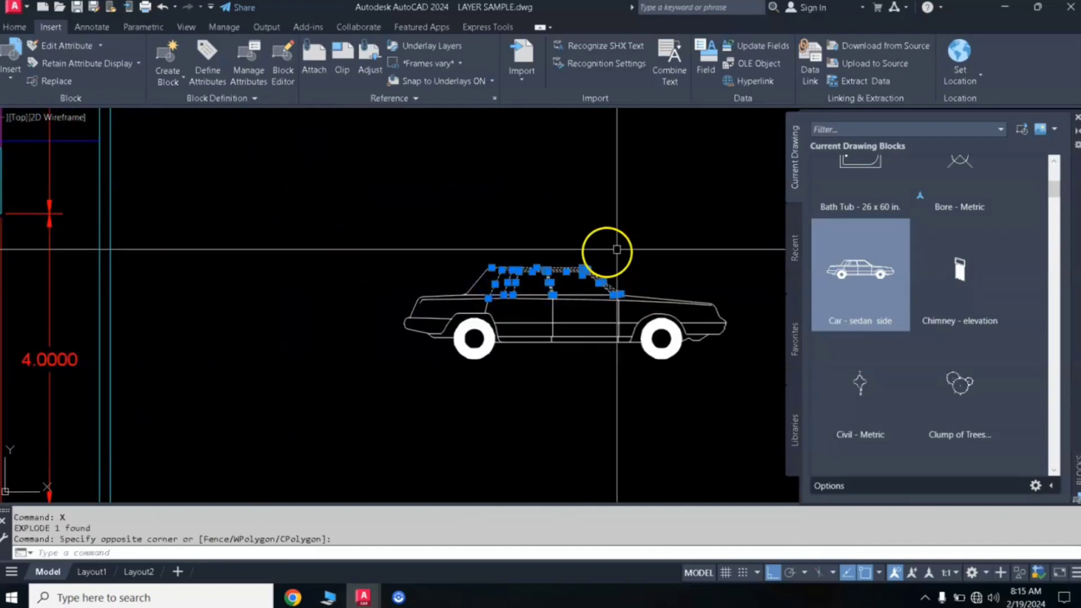
click(618, 248)
click(442, 284)
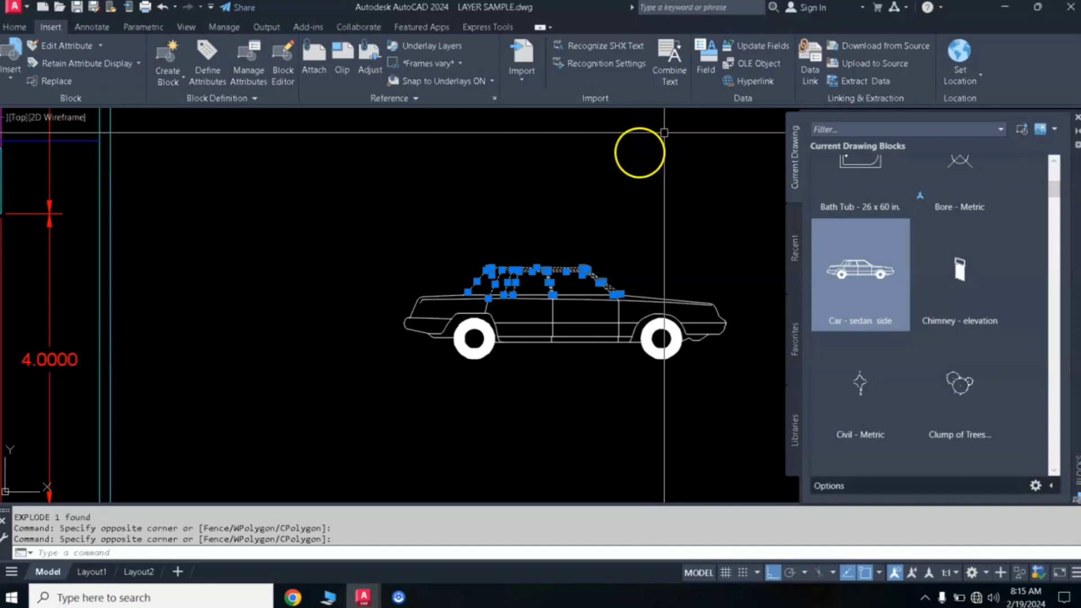
click(14, 27)
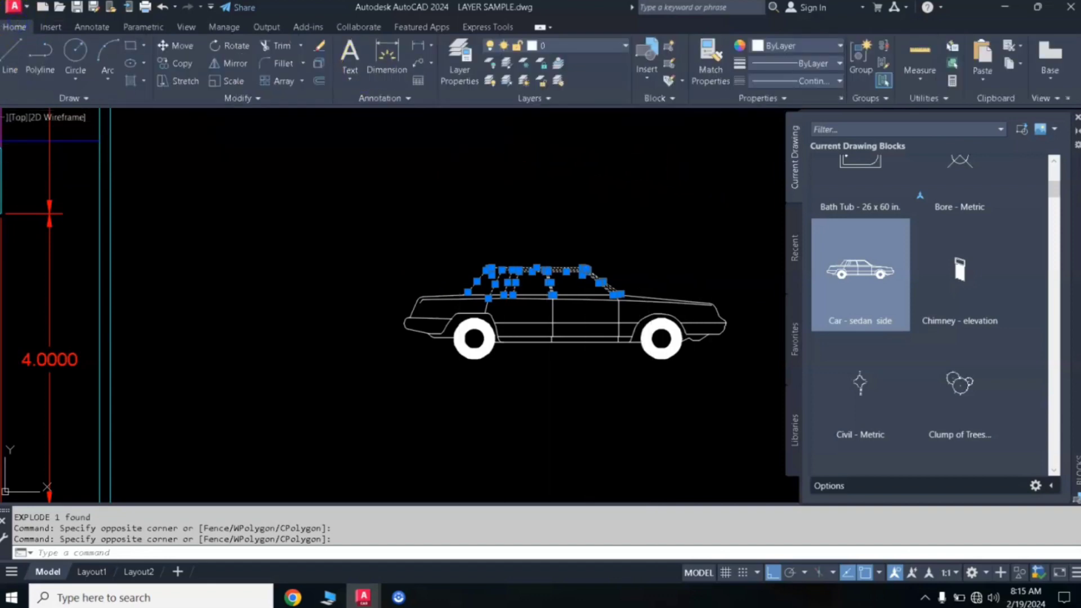
click(774, 47)
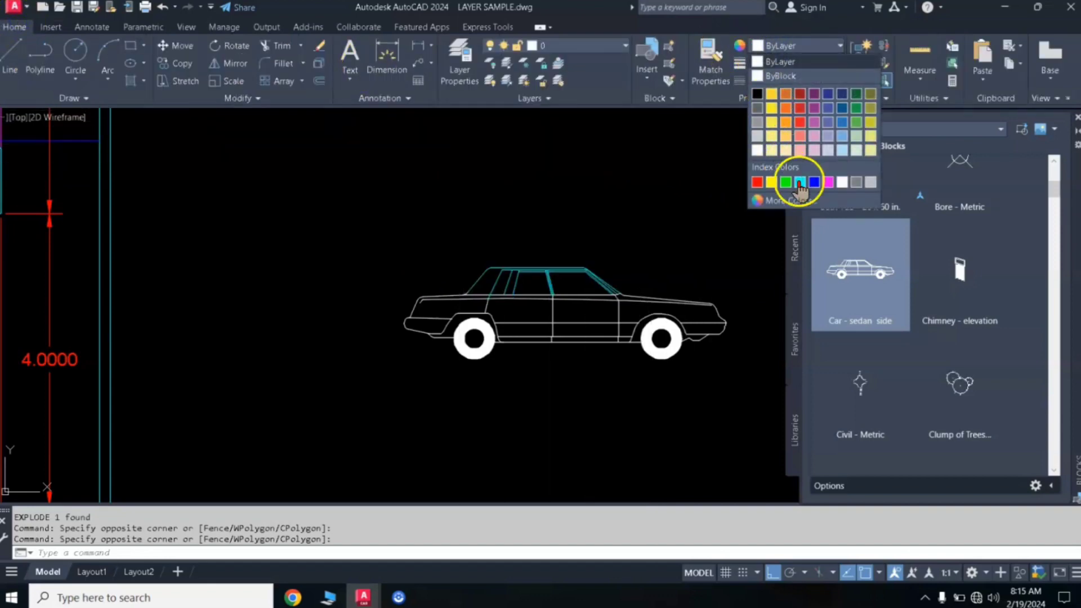
click(800, 182)
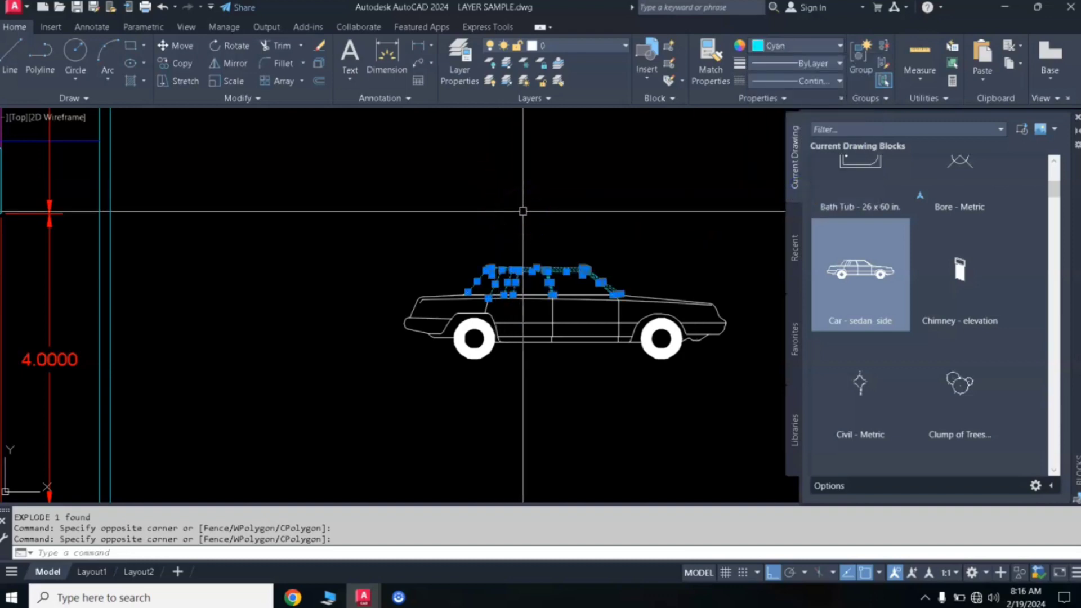
key(Escape)
scroll(522, 211, down, 4)
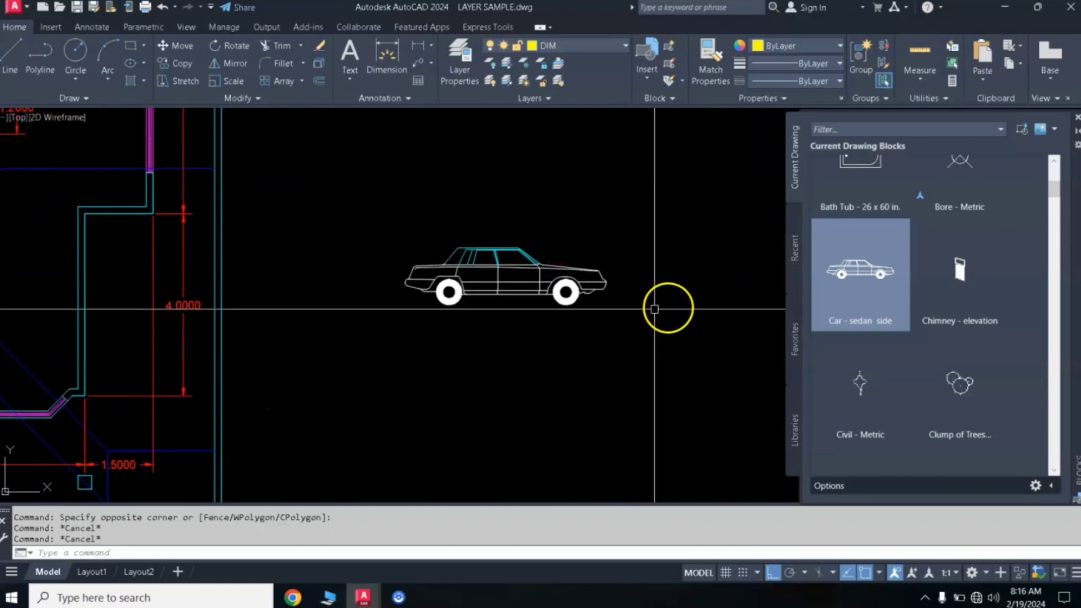
scroll(684, 260, down, 2)
middle_drag(689, 213, 666, 253)
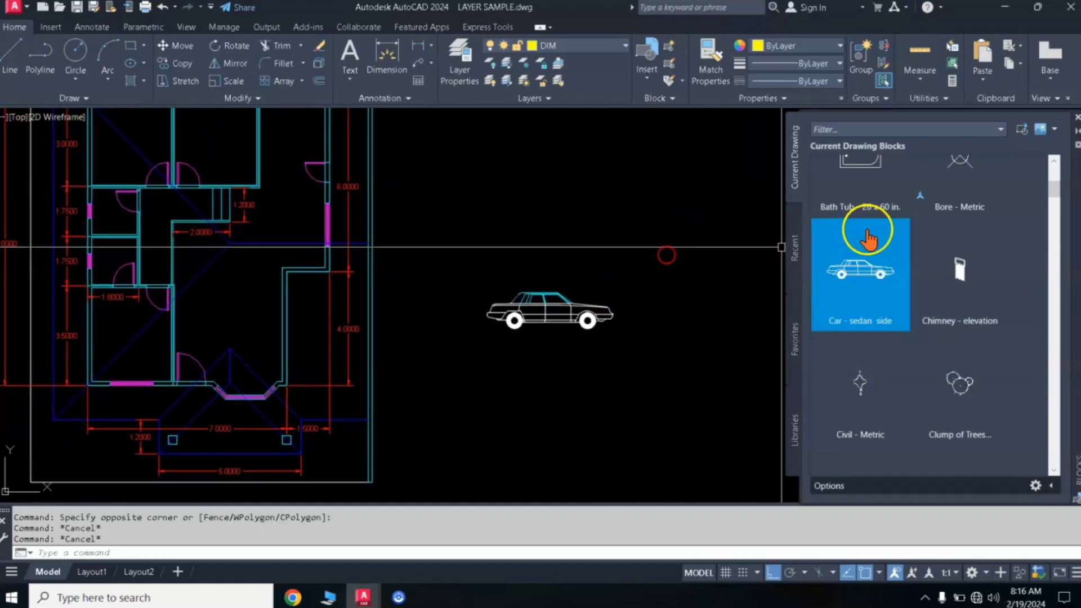
Step: Insert the HVAC - Heating Ventilation Air Conditioning drawing from the recent blocks into the empty area above the car
scroll(1056, 194, up, 3)
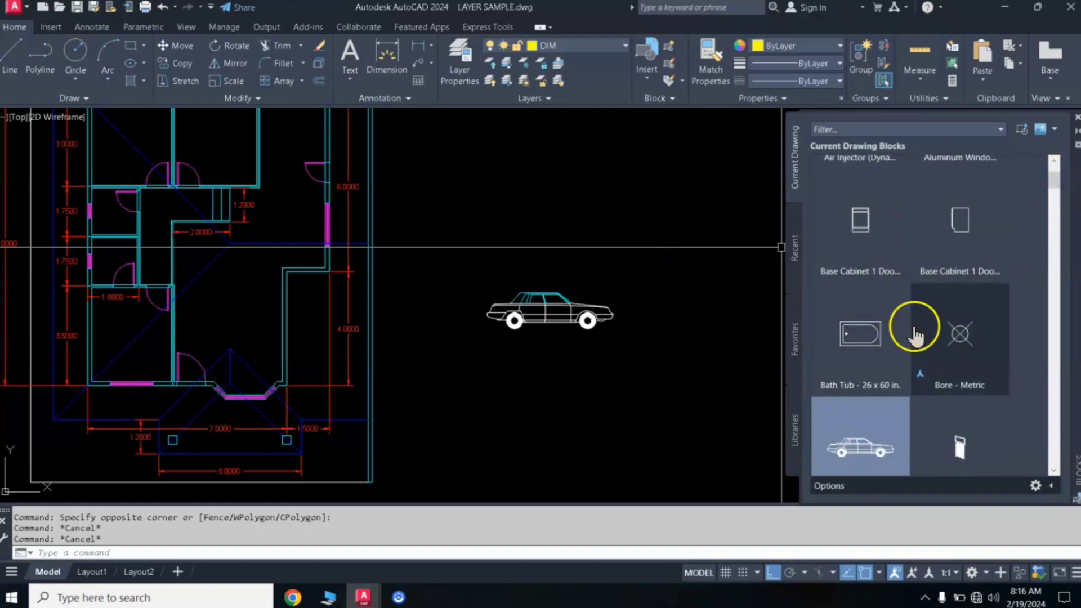
scroll(947, 340, down, 2)
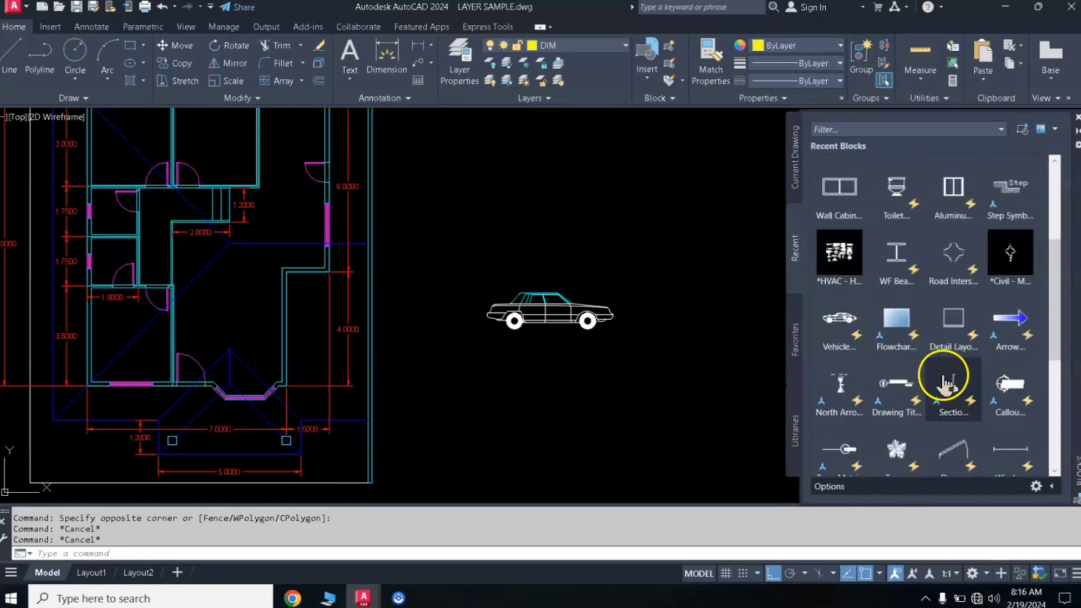
scroll(923, 349, down, 1)
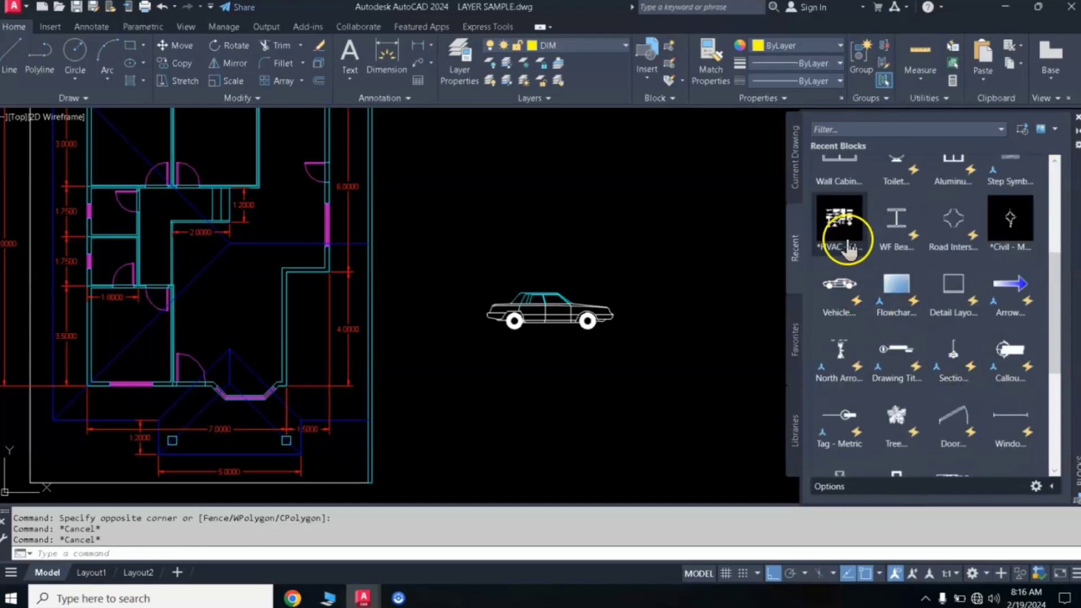
scroll(878, 315, down, 2)
scroll(881, 338, down, 3)
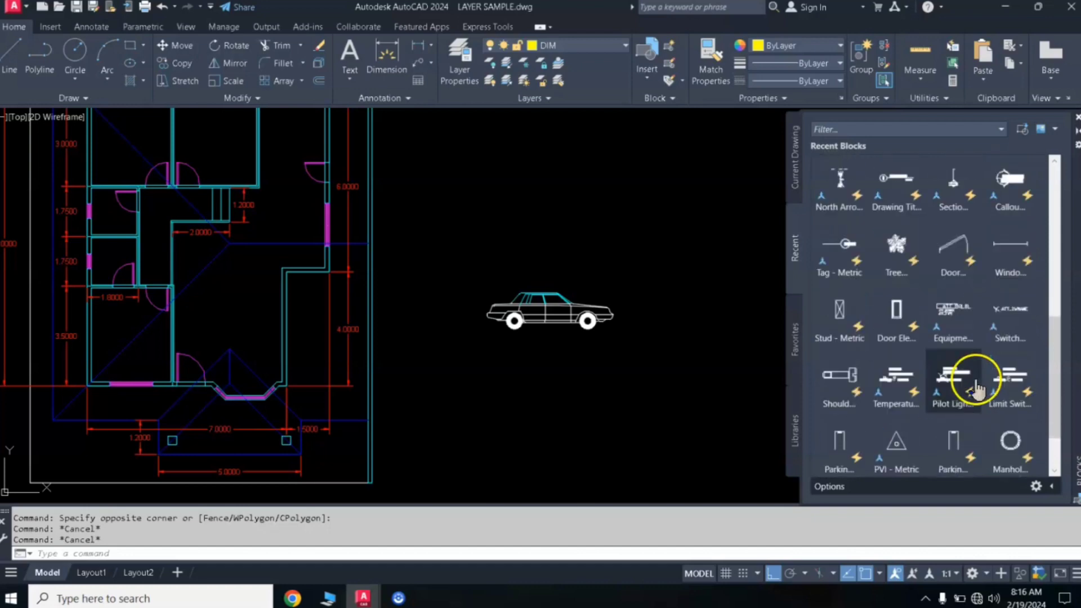
scroll(893, 386, up, 3)
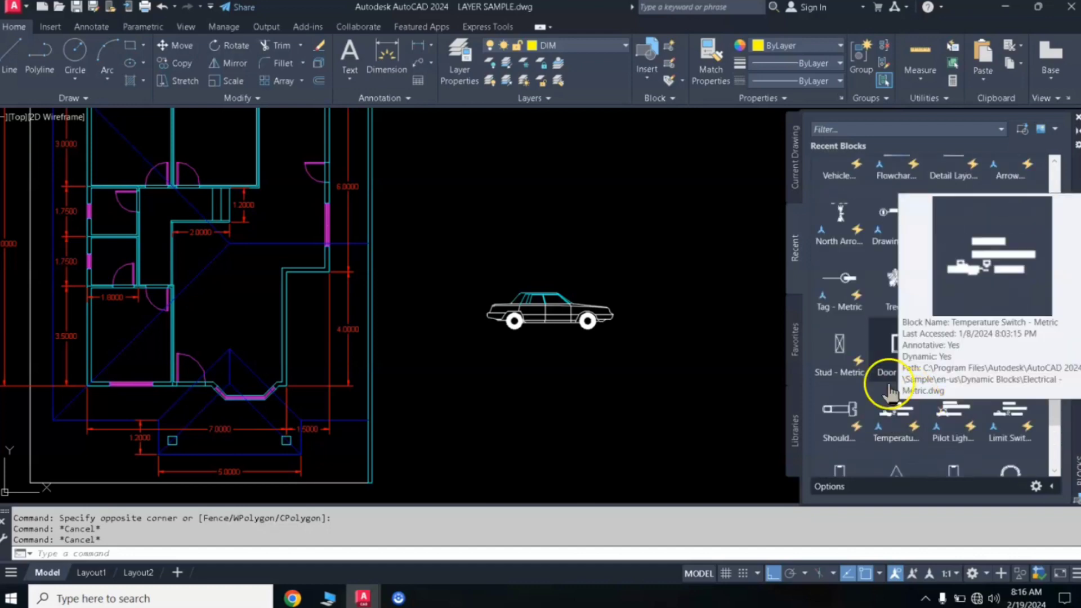
scroll(929, 338, up, 1)
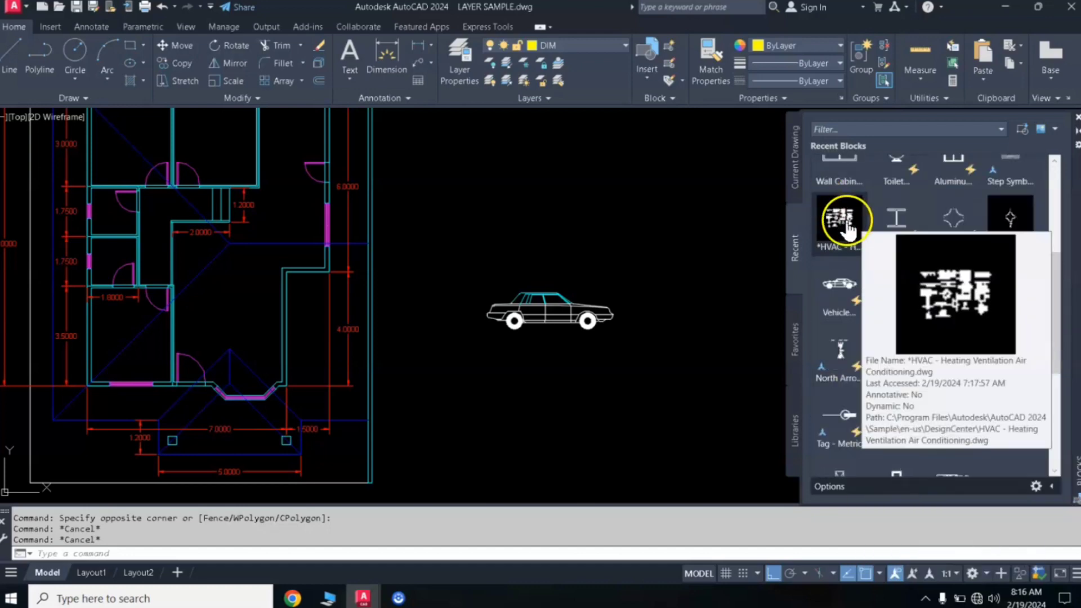
click(841, 223)
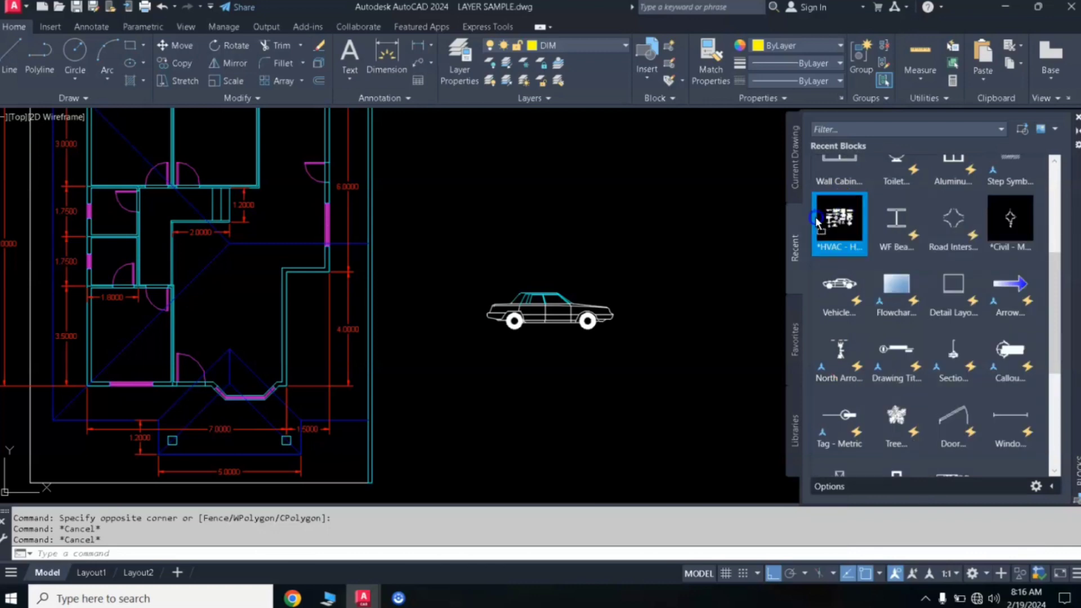
drag(612, 246, 595, 245)
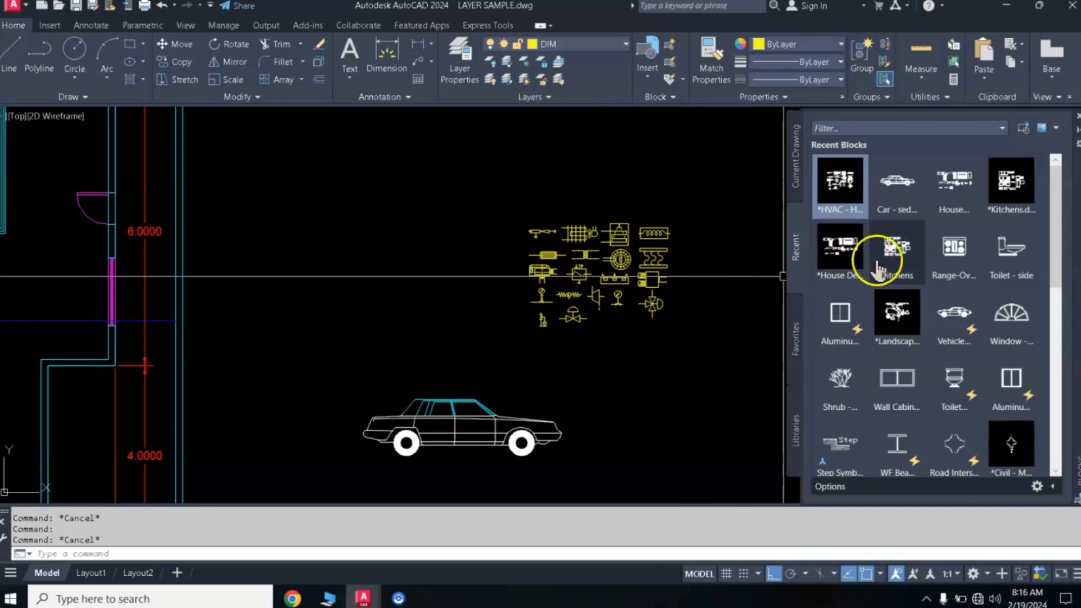
Step: Insert the Kitchens block from the recent blocks into the empty area above the car
click(895, 254)
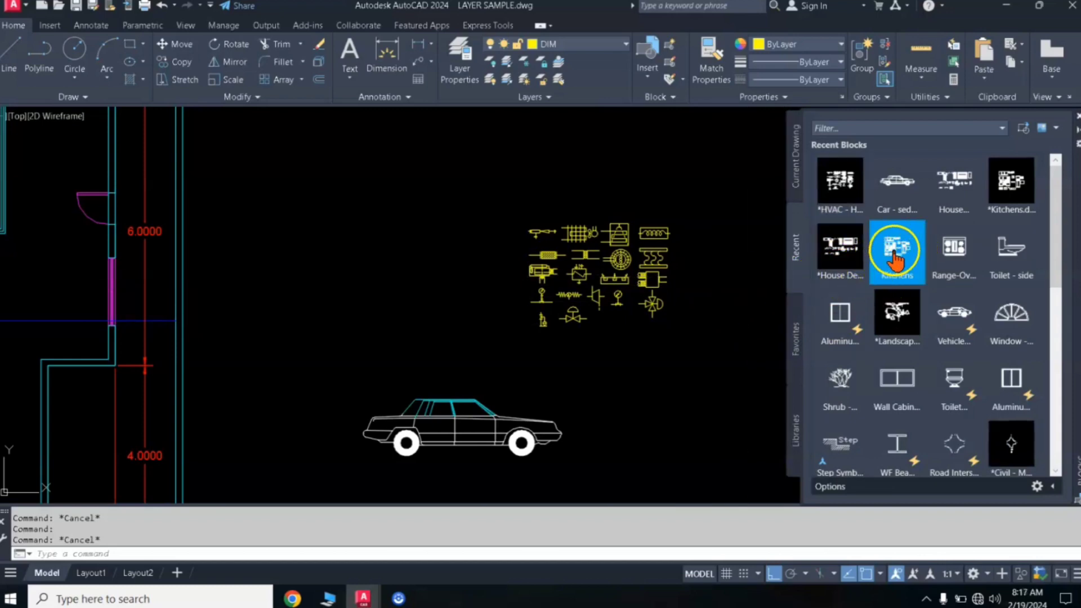
drag(904, 256, 754, 264)
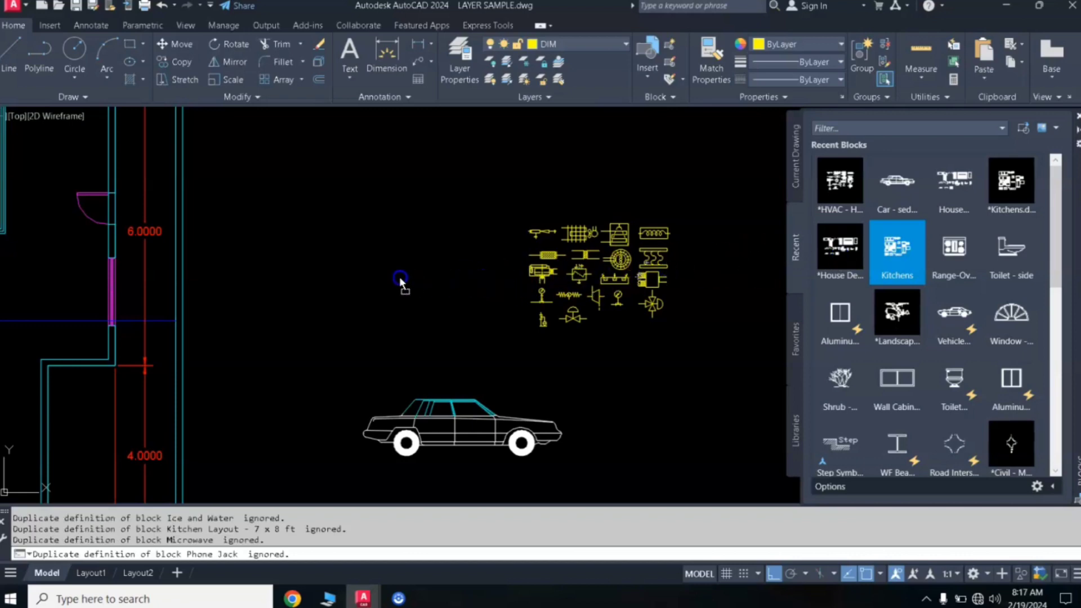
drag(400, 280, 403, 278)
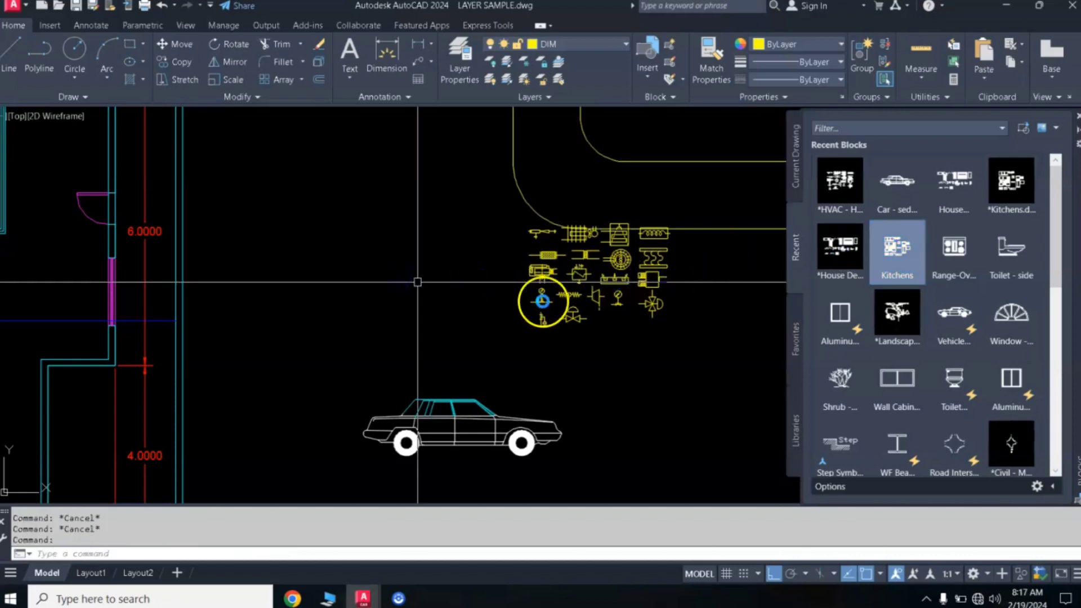
Step: Move the oversized Kitchens block to the right, clear of the floor plan and car
scroll(542, 301, down, 12)
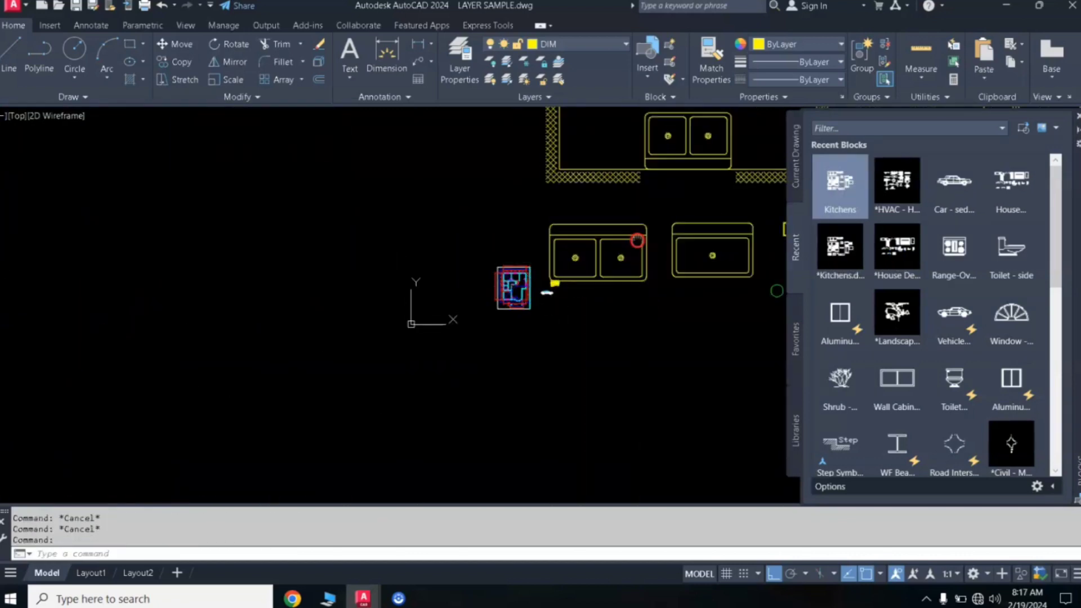
middle_drag(637, 241, 370, 331)
scroll(410, 307, down, 2)
middle_drag(567, 234, 549, 287)
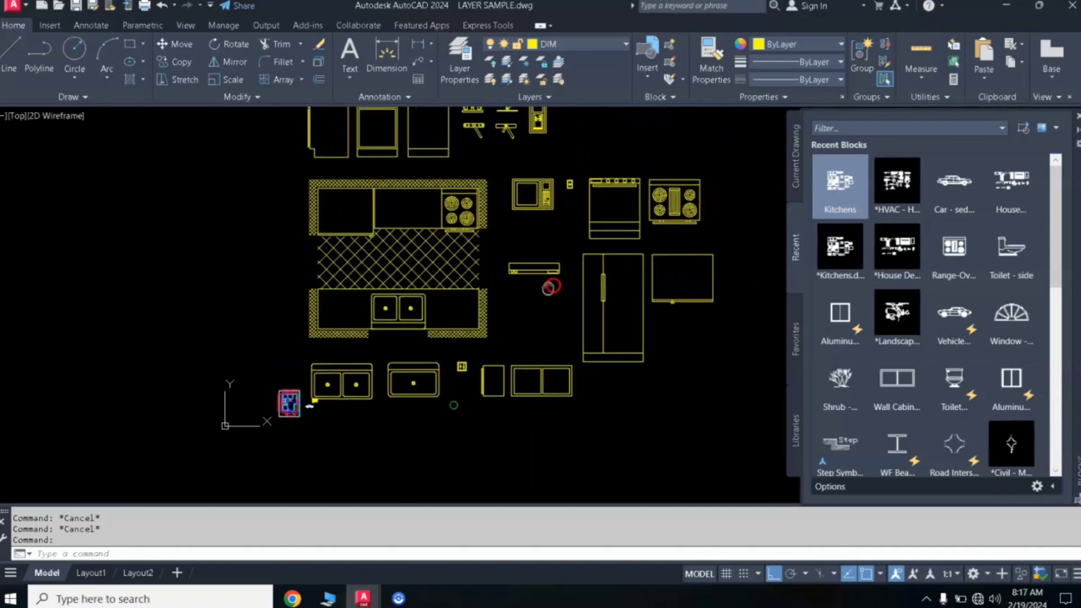
scroll(550, 287, down, 4)
middle_drag(567, 242, 512, 251)
click(497, 267)
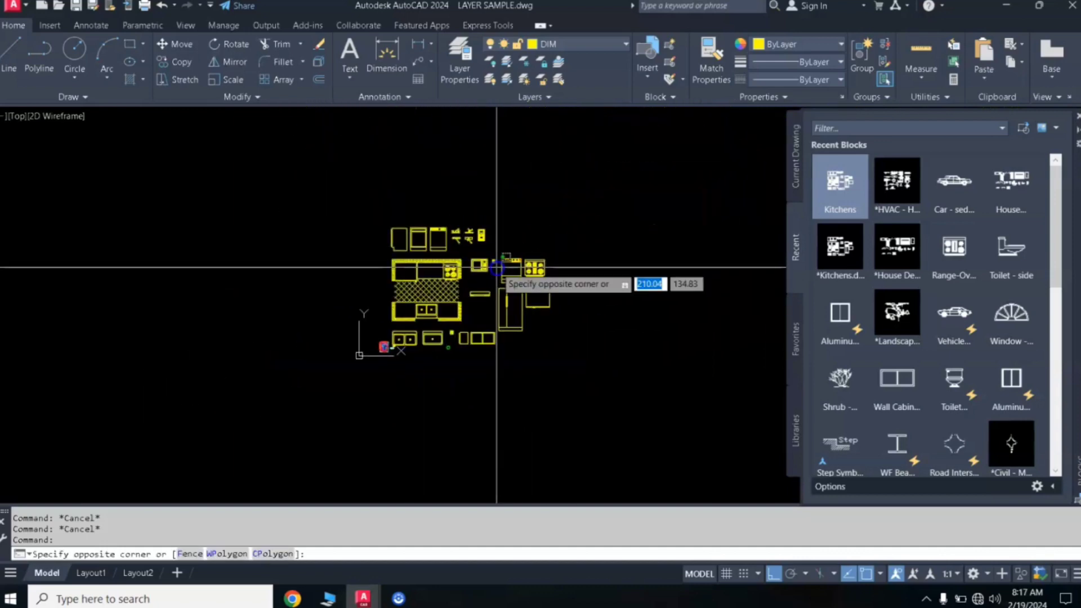
click(519, 262)
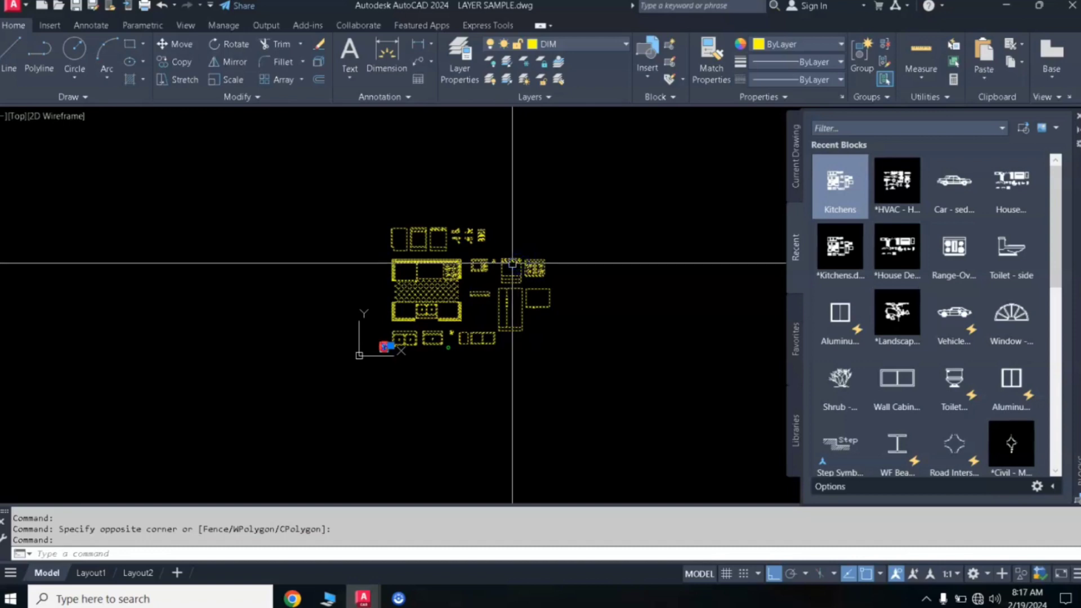
click(493, 277)
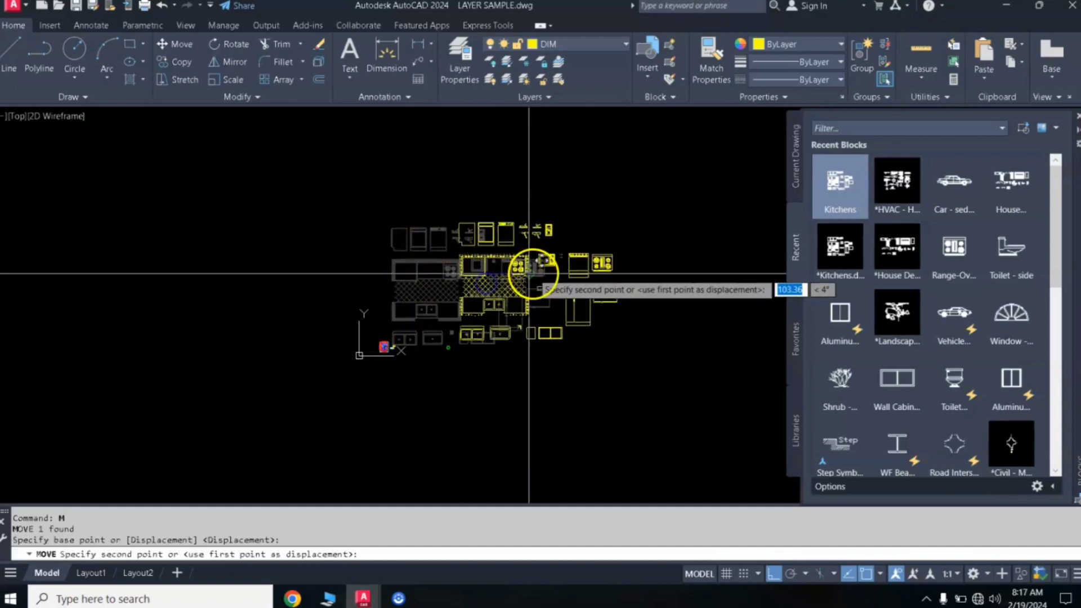
click(561, 271)
Step: Scale the Kitchens block down to roughly one fifth of its size, using a base point inside it
click(613, 214)
click(497, 274)
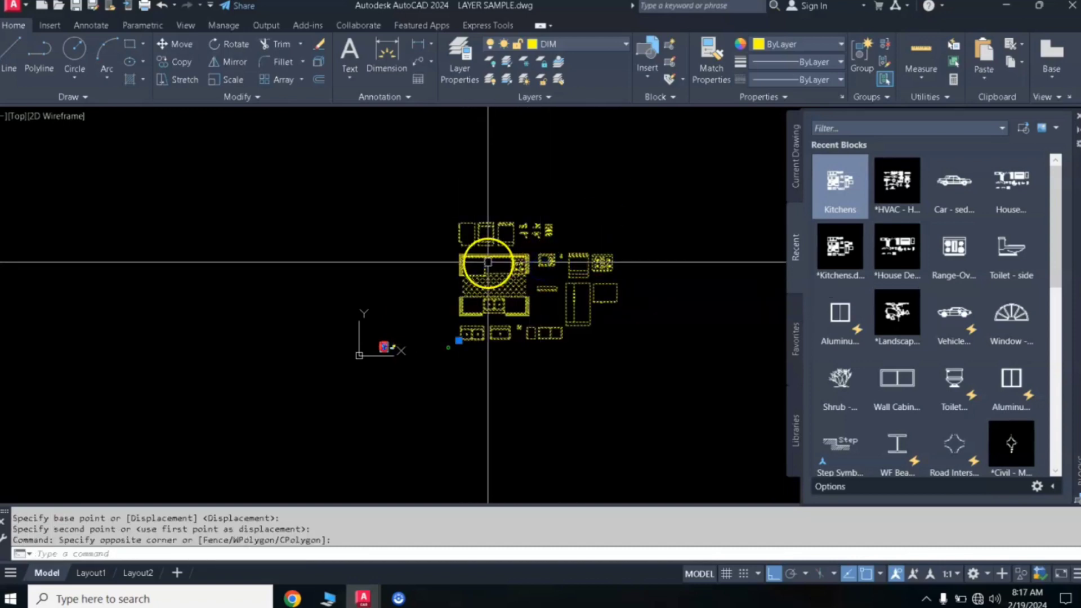
text(SC)
key(Return)
click(509, 278)
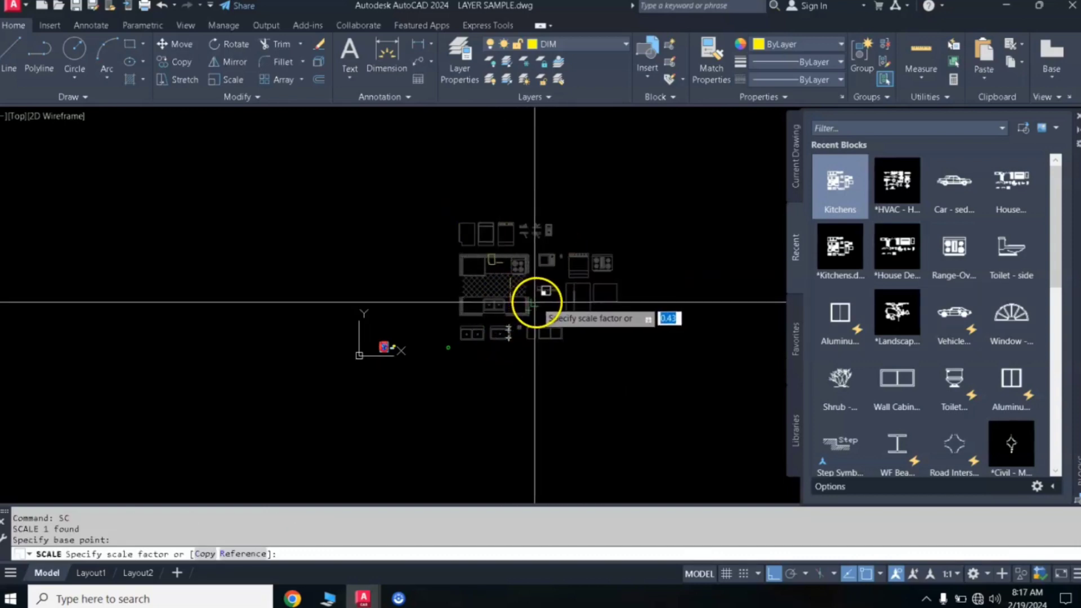
click(525, 282)
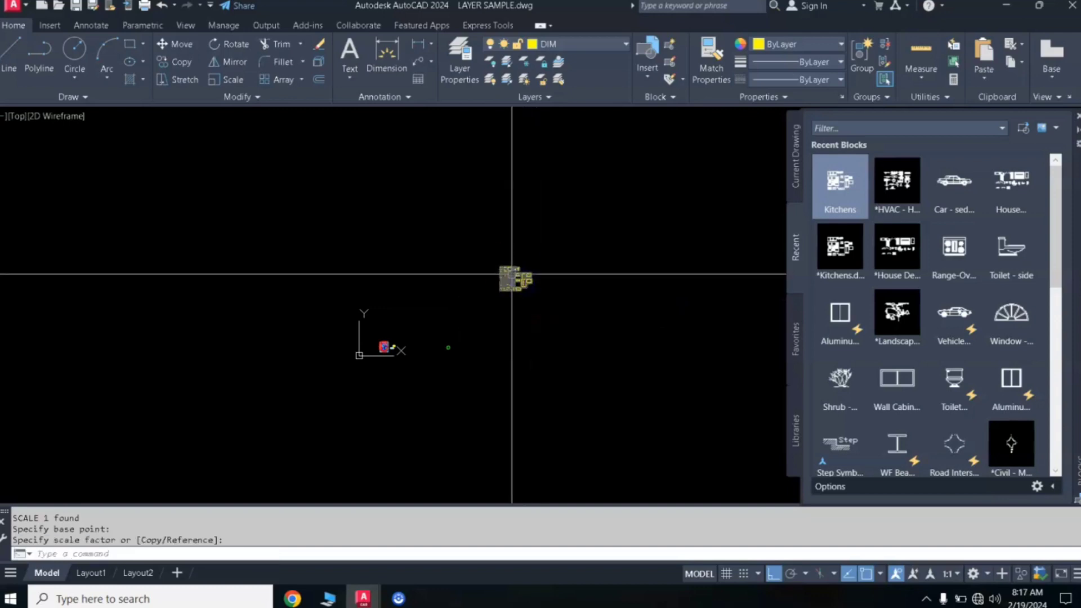
Step: Move the reduced Kitchens block left and slightly down, closer to the floor plan
click(506, 290)
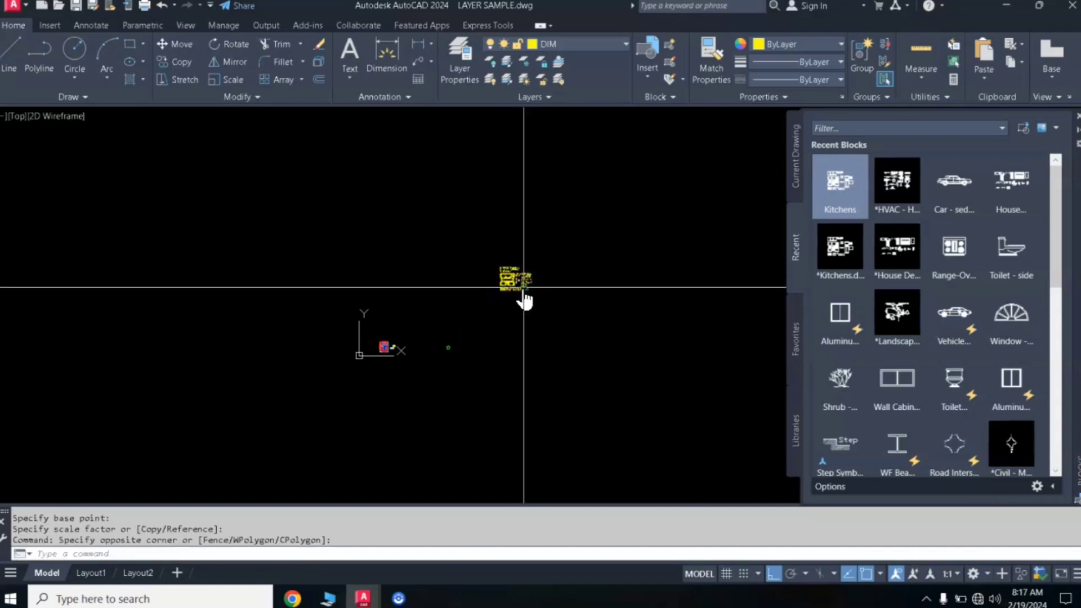
click(524, 286)
text(m)
key(Return)
click(520, 282)
click(494, 294)
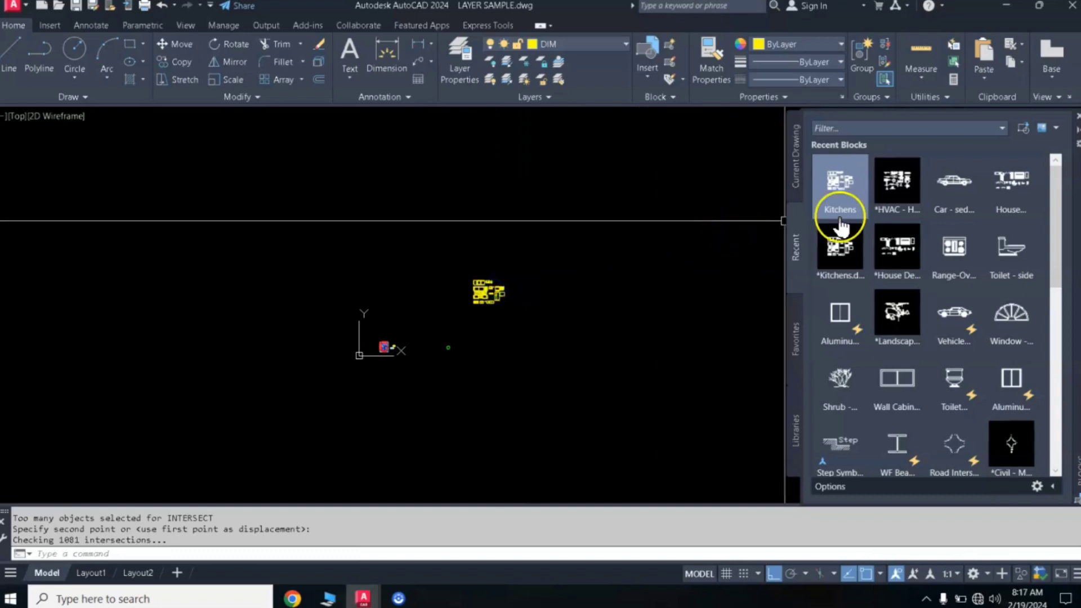
Step: Insert the House block collection from the recent blocks into the empty area below and right of the kitchen symbols
click(1014, 179)
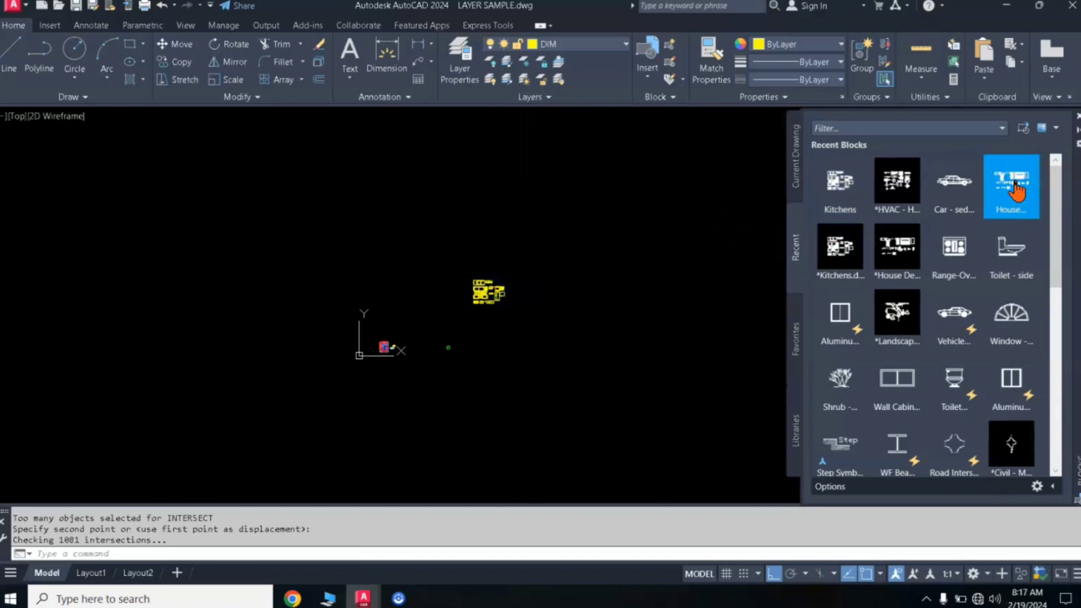
drag(547, 374, 545, 372)
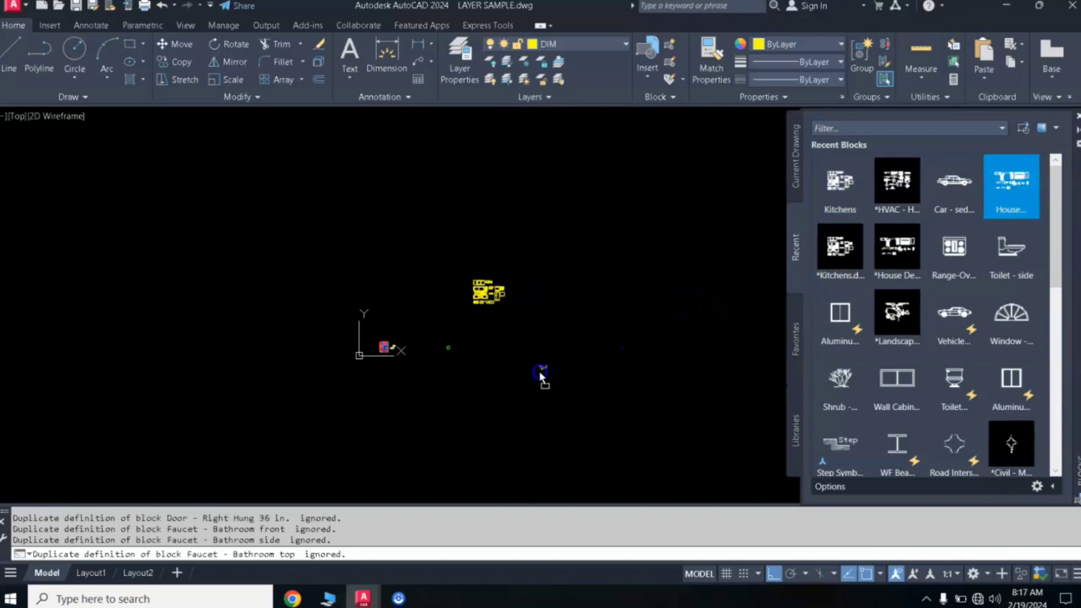
key(Escape)
key(Escape)
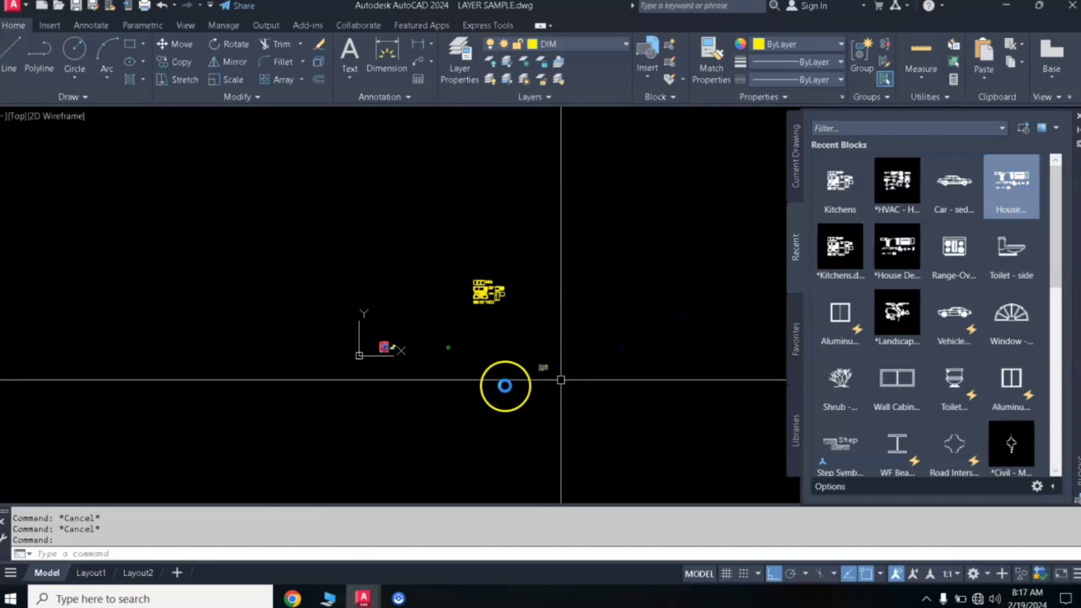
Step: Move the House block collection with Ortho off to just above and right of the HVAC symbols beside the floor plan
scroll(561, 380, up, 2)
scroll(550, 374, up, 2)
click(583, 374)
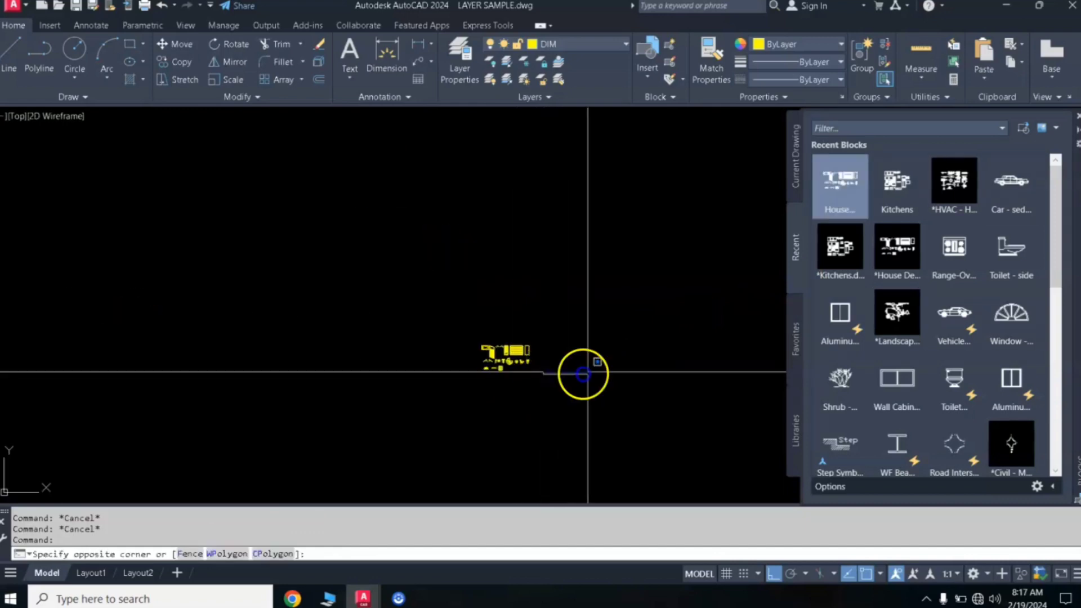
drag(587, 372, 631, 348)
scroll(628, 346, down, 3)
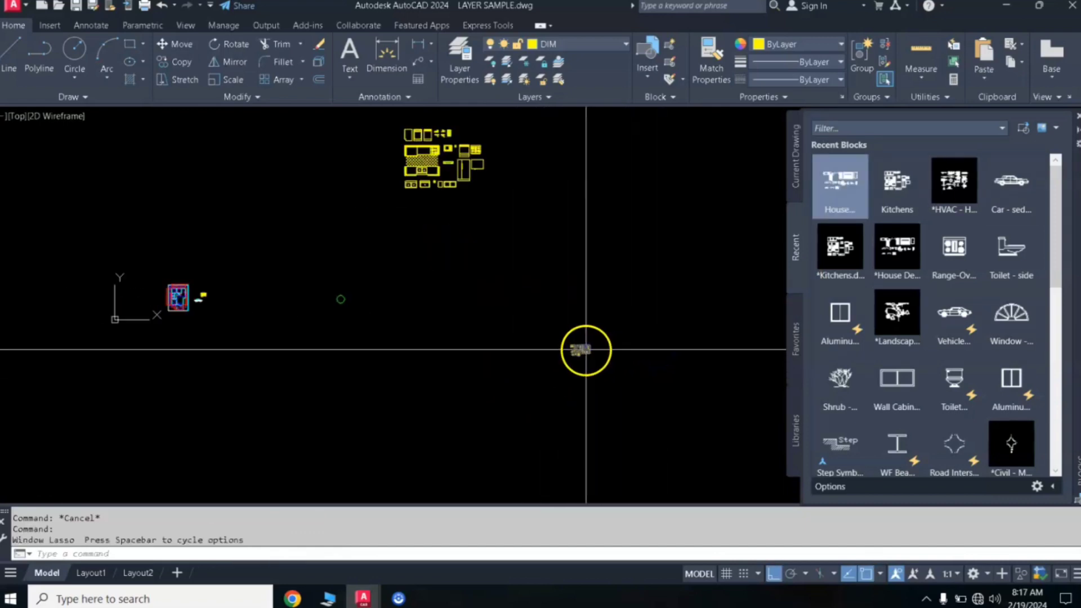
click(580, 355)
text(M)
key(Return)
click(580, 352)
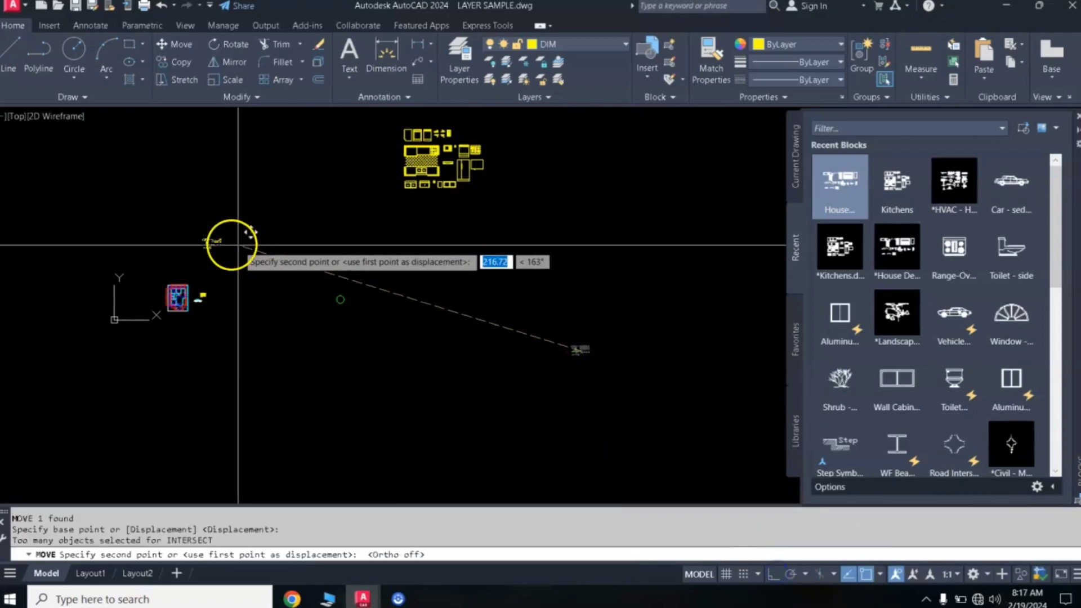
click(217, 285)
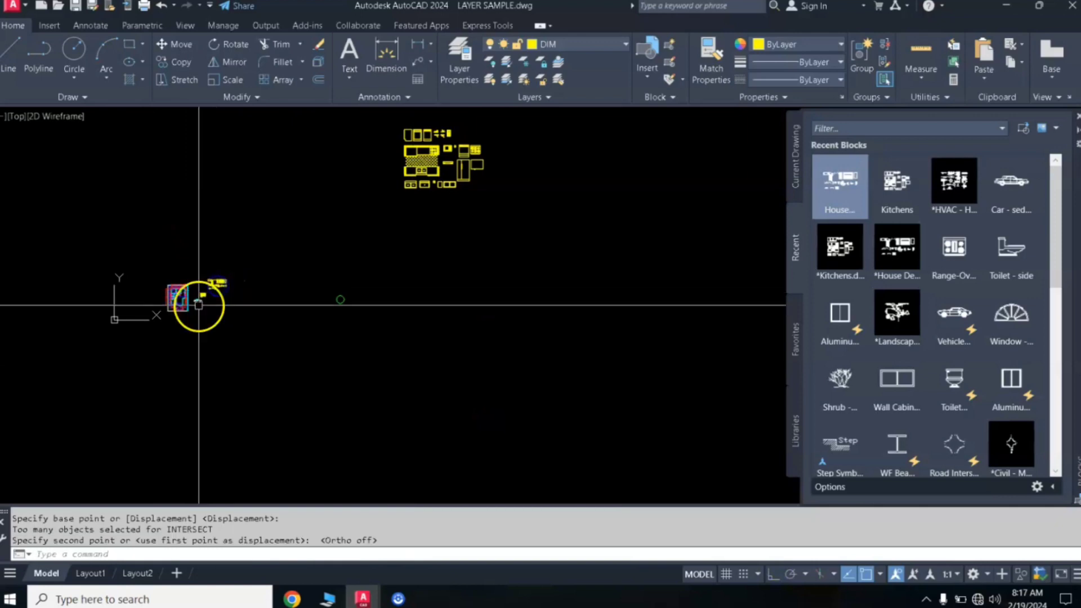
Step: Explode the House block collection into its separate door, stair, window and bathroom fixture blocks
scroll(198, 302, up, 5)
middle_drag(181, 254, 443, 318)
scroll(492, 274, up, 4)
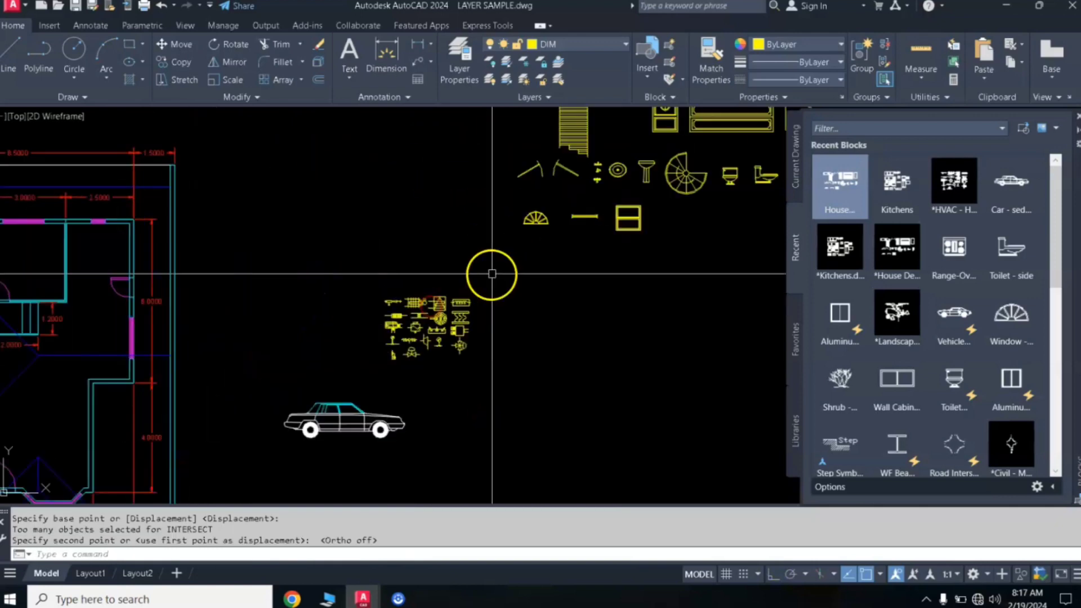
scroll(499, 274, down, 4)
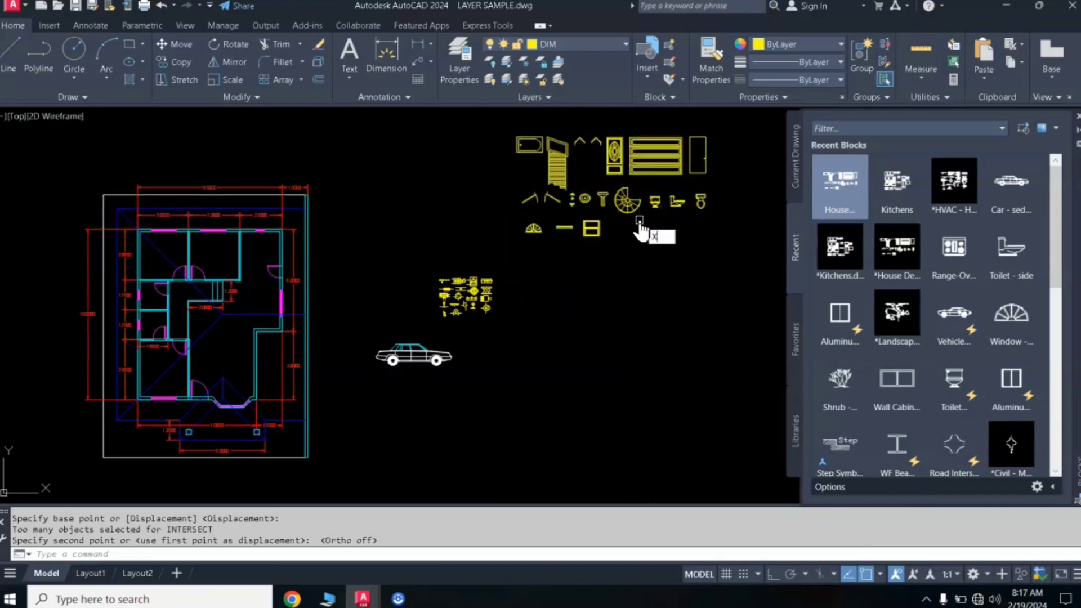
key(Return)
key(Return)
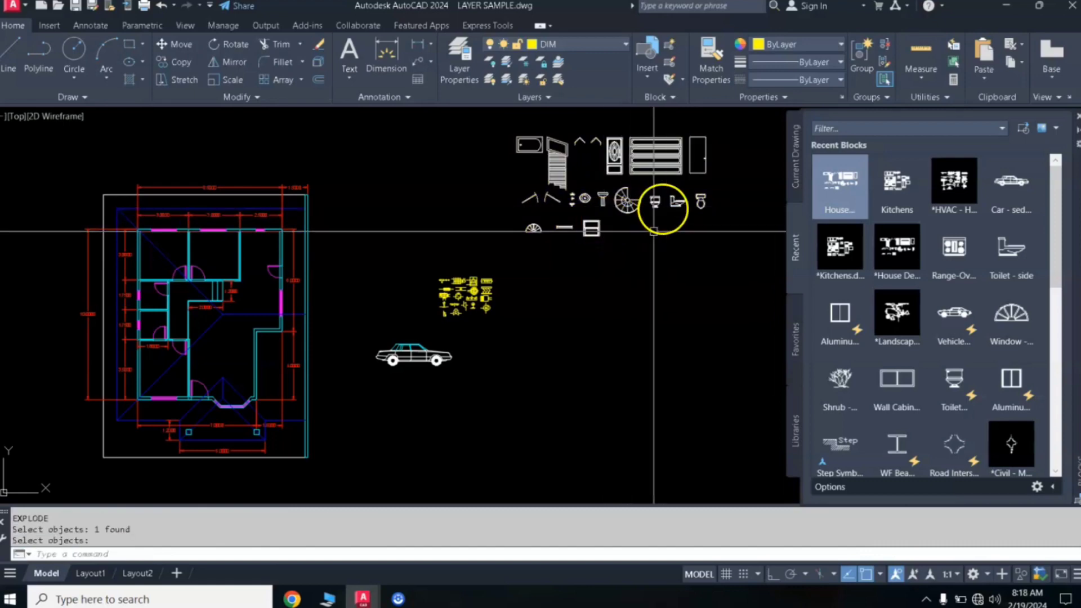
Step: Change the colour of the top-view toilet at the end of the fixture row to Green
scroll(700, 171, up, 5)
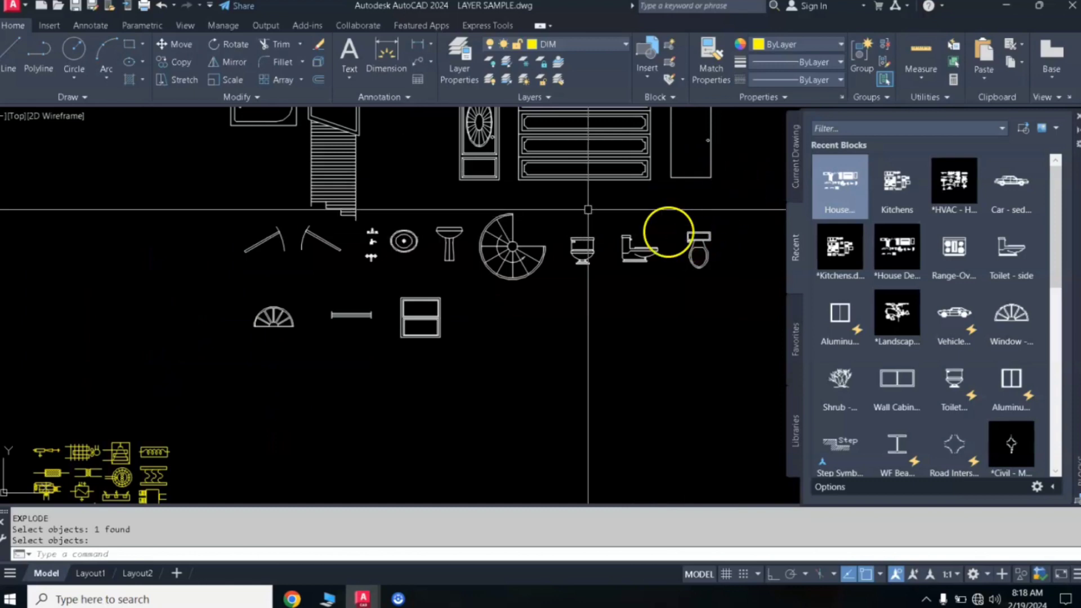
scroll(668, 234, up, 2)
scroll(647, 208, down, 2)
middle_drag(645, 208, 516, 206)
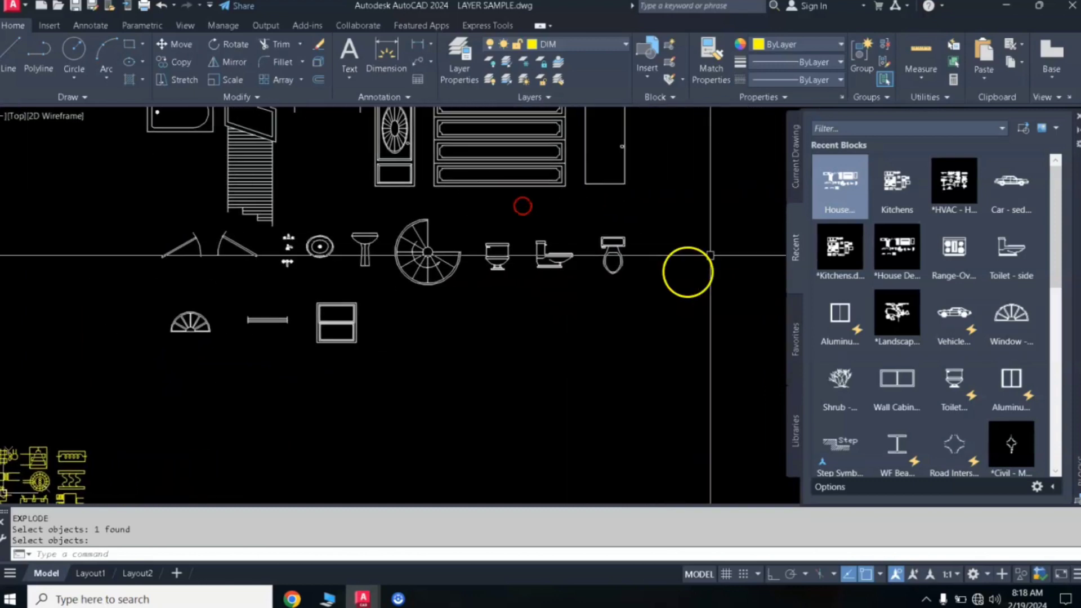
click(655, 207)
click(595, 280)
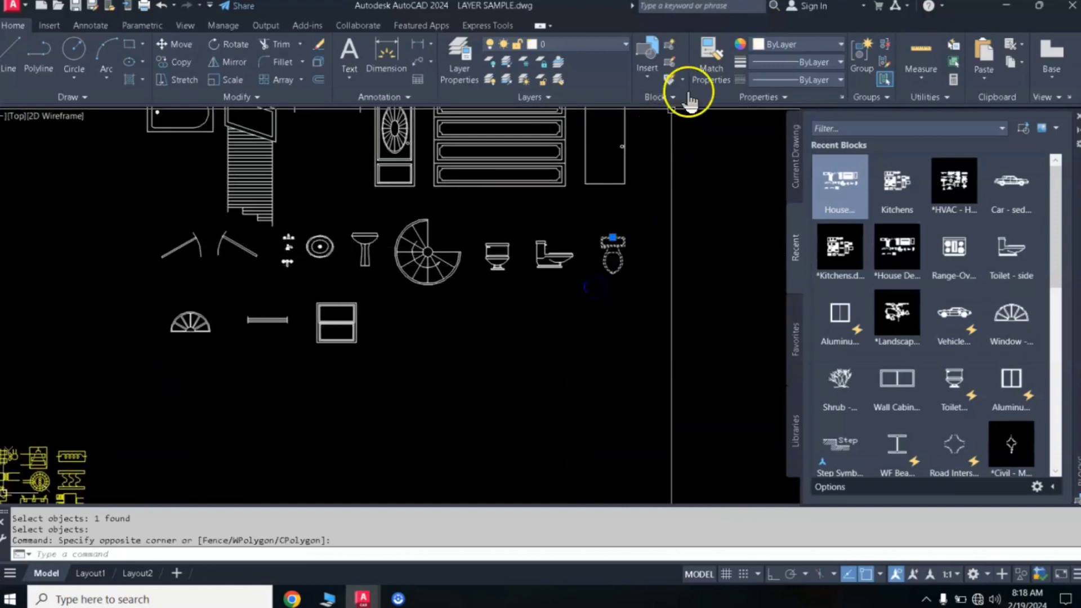
click(787, 50)
click(777, 176)
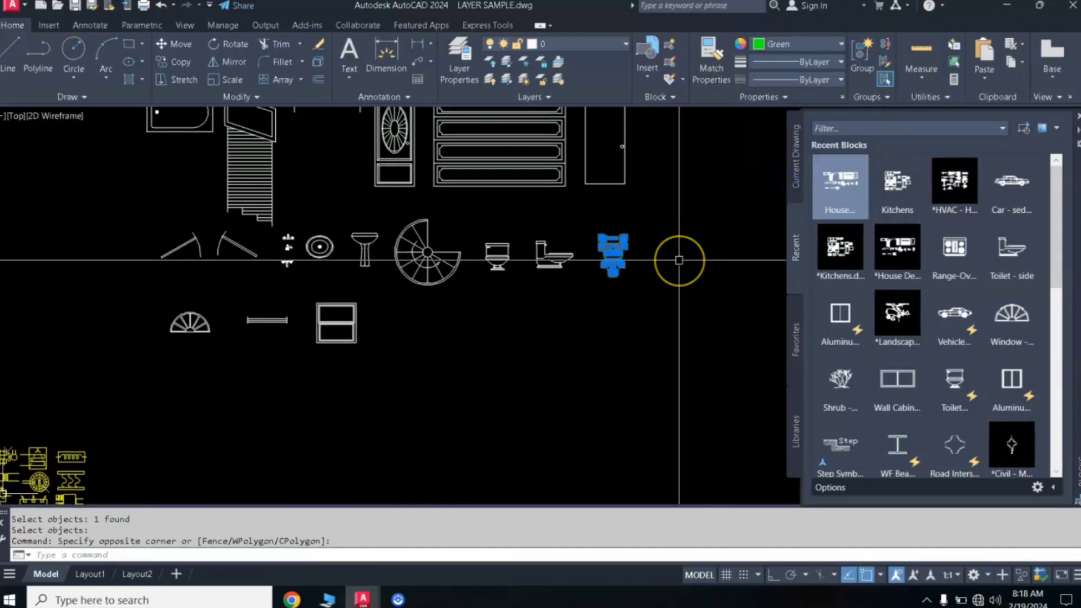
Step: Rotate the green top-view toilet a quarter turn counterclockwise about its tank with Ortho on
click(657, 222)
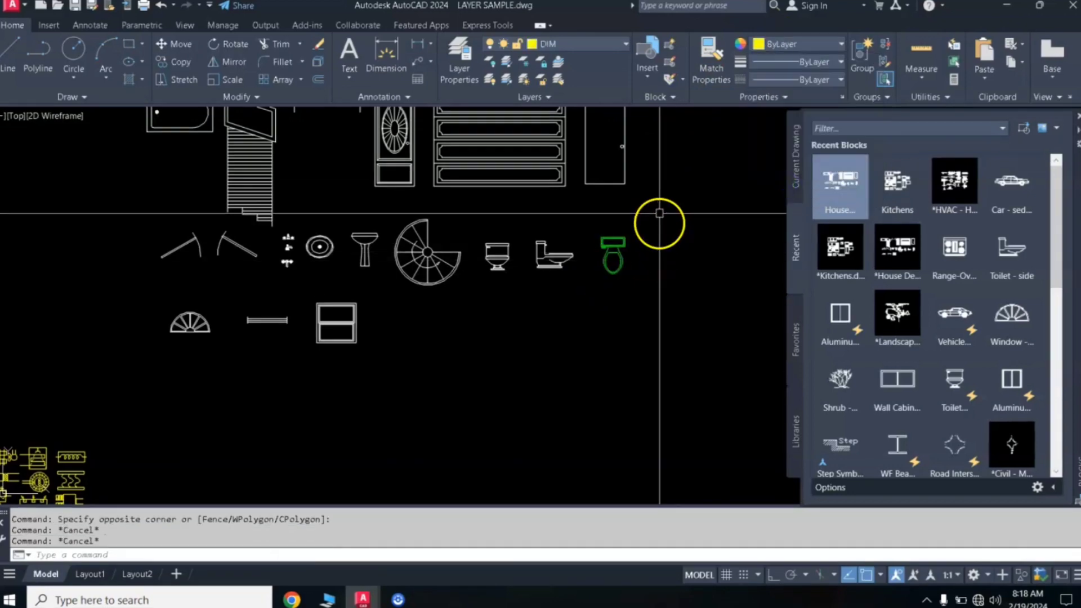
click(582, 307)
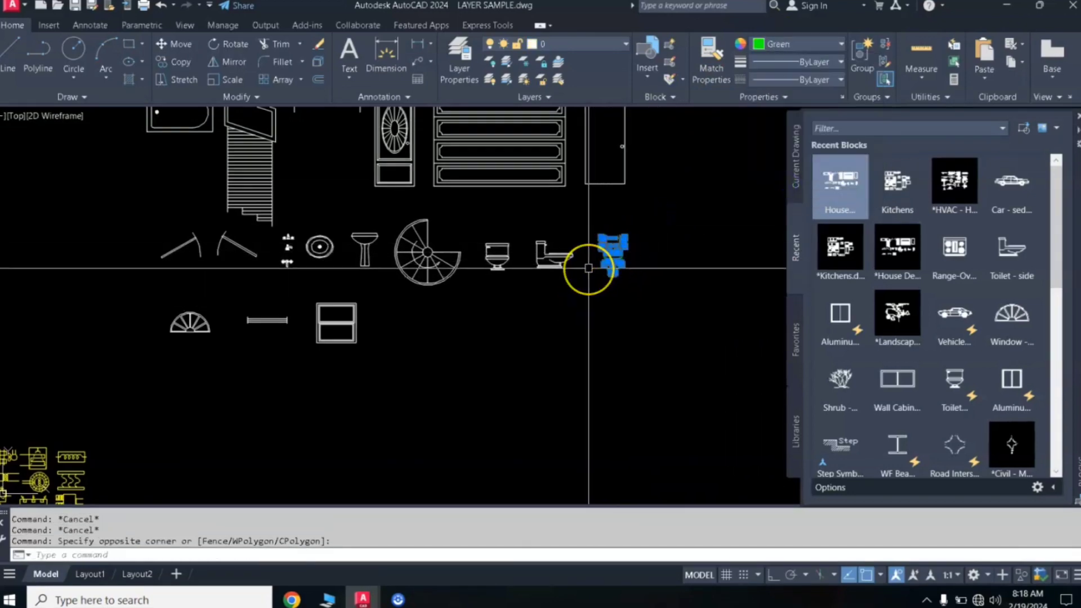
text(RO)
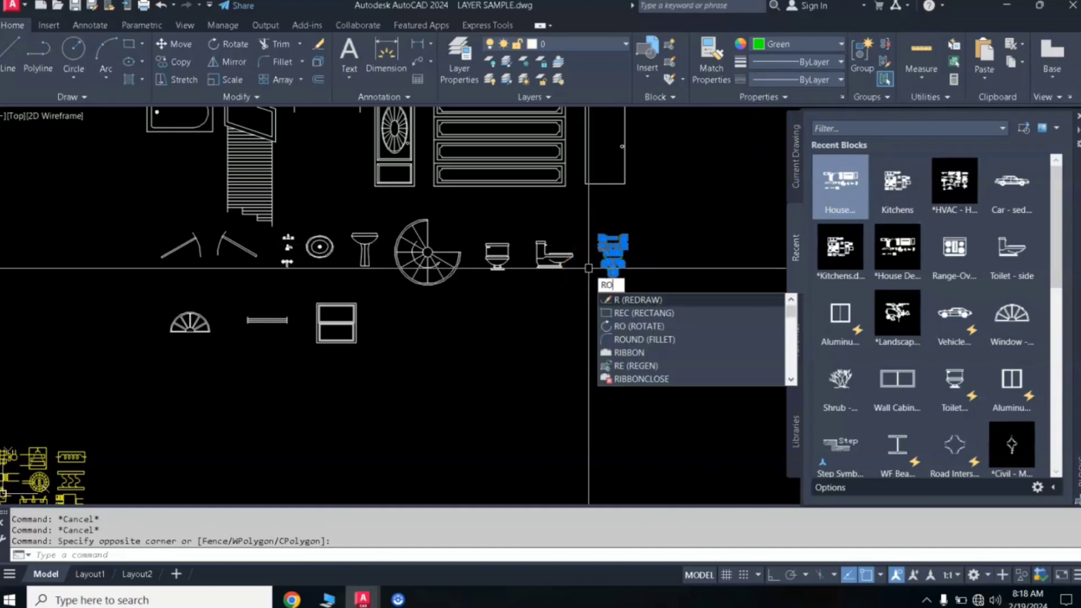
key(Return)
click(614, 242)
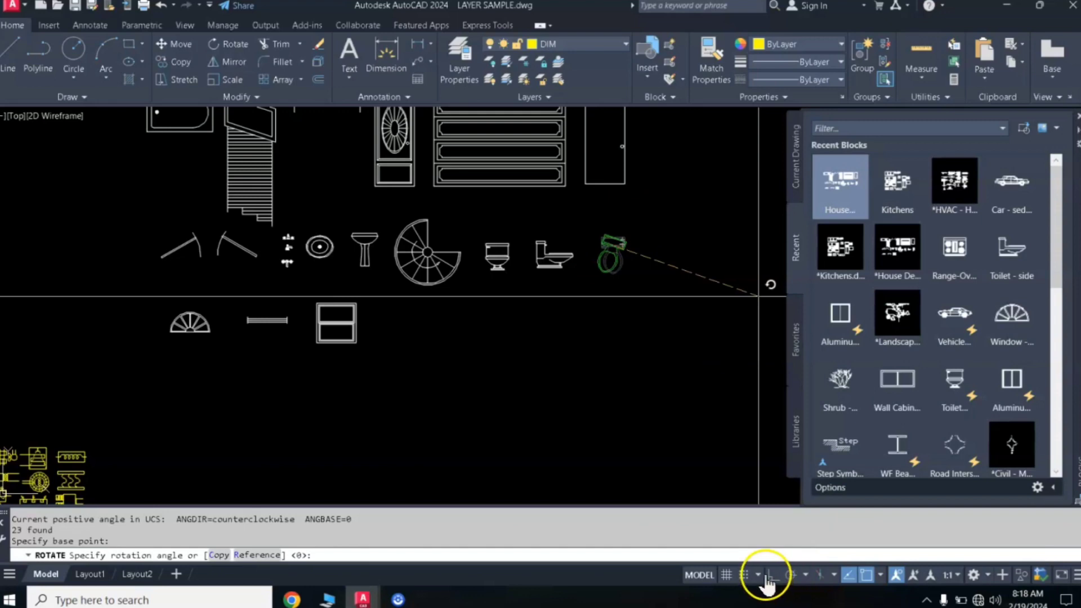
click(600, 218)
Step: Move the rotated green toilet with Ortho off into the upper bathroom of the floor plan, its tank against the window wall
click(656, 221)
click(606, 278)
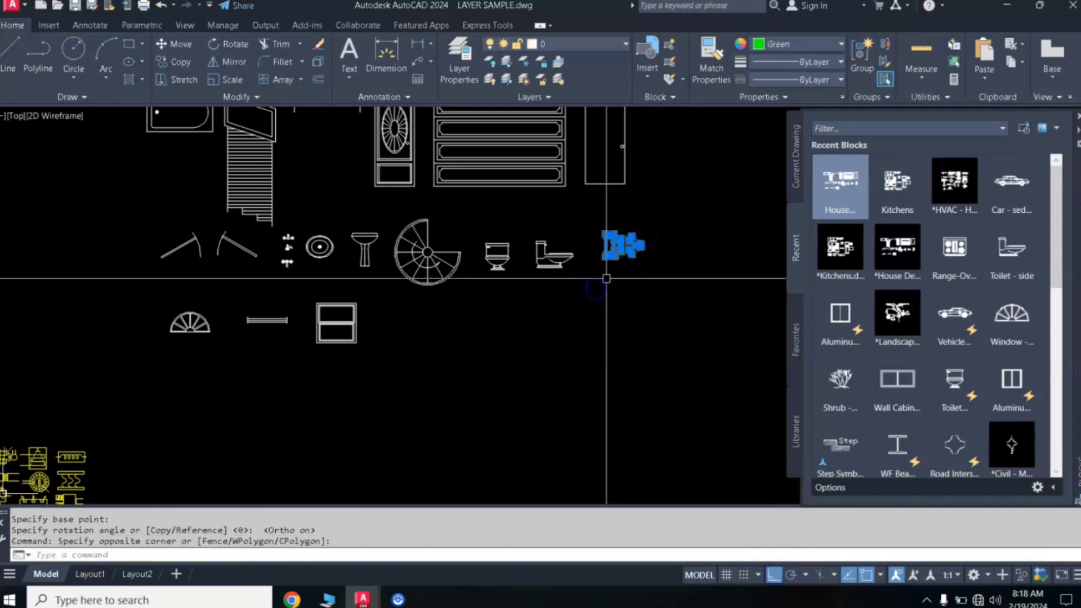
key(Return)
click(606, 246)
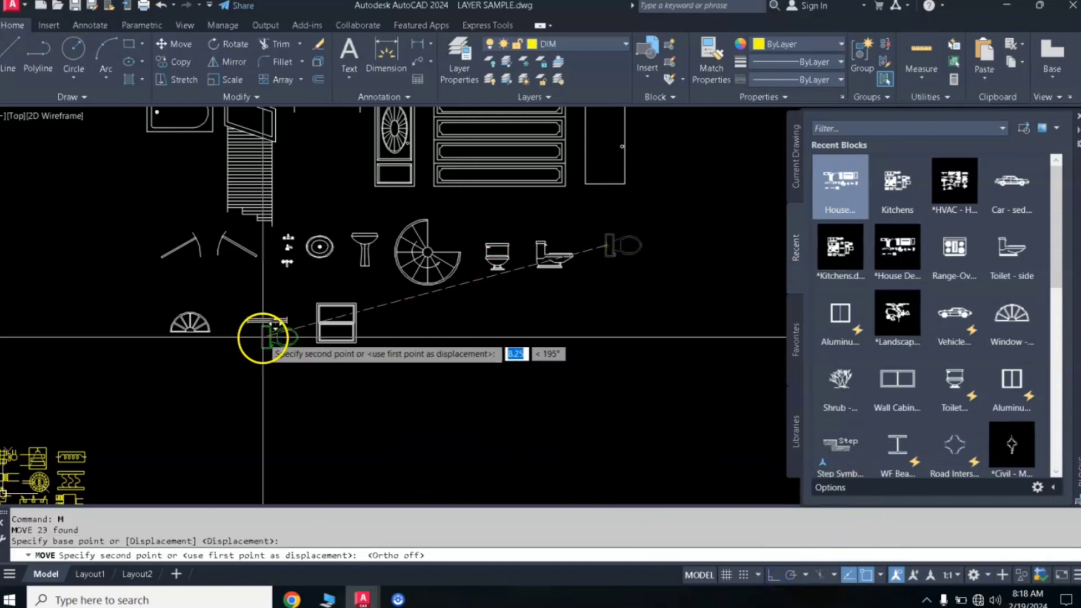
middle_drag(260, 332, 581, 222)
scroll(321, 274, down, 4)
middle_drag(215, 265, 447, 220)
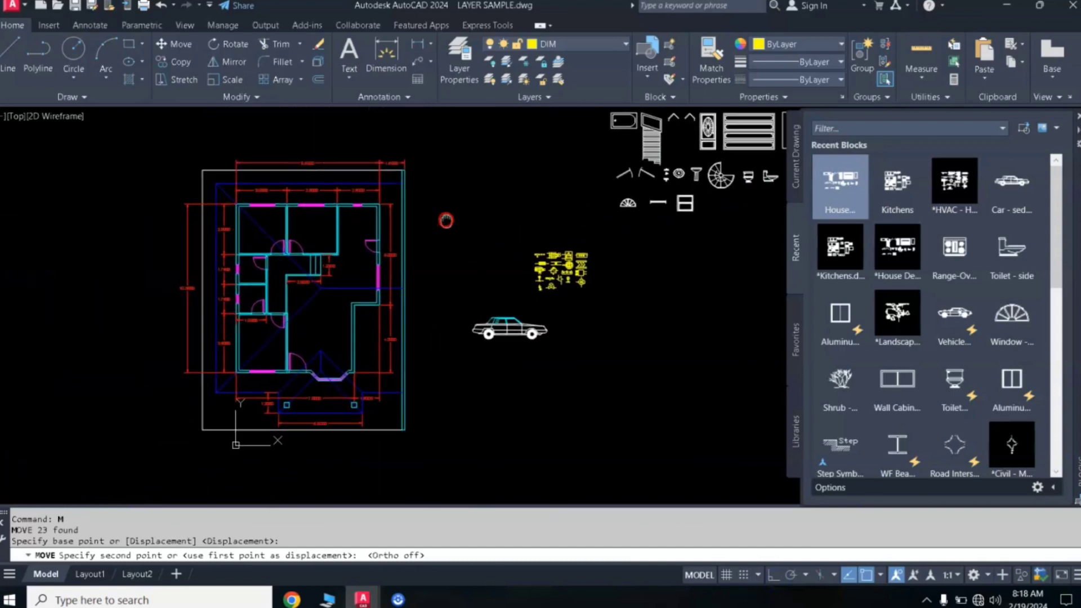
scroll(228, 276, up, 8)
scroll(228, 274, up, 4)
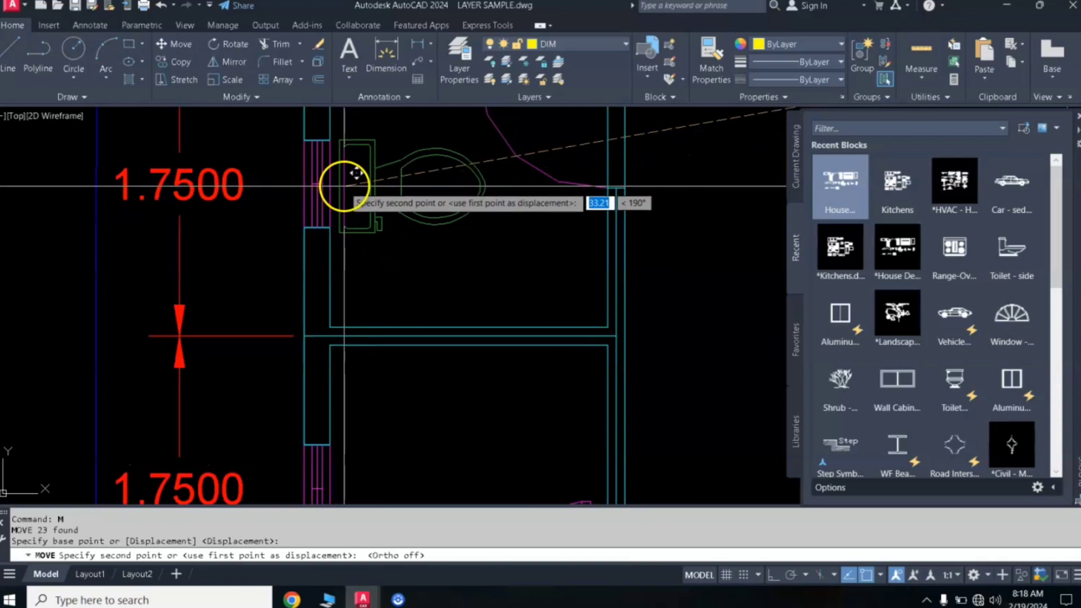
click(358, 176)
scroll(416, 214, down, 3)
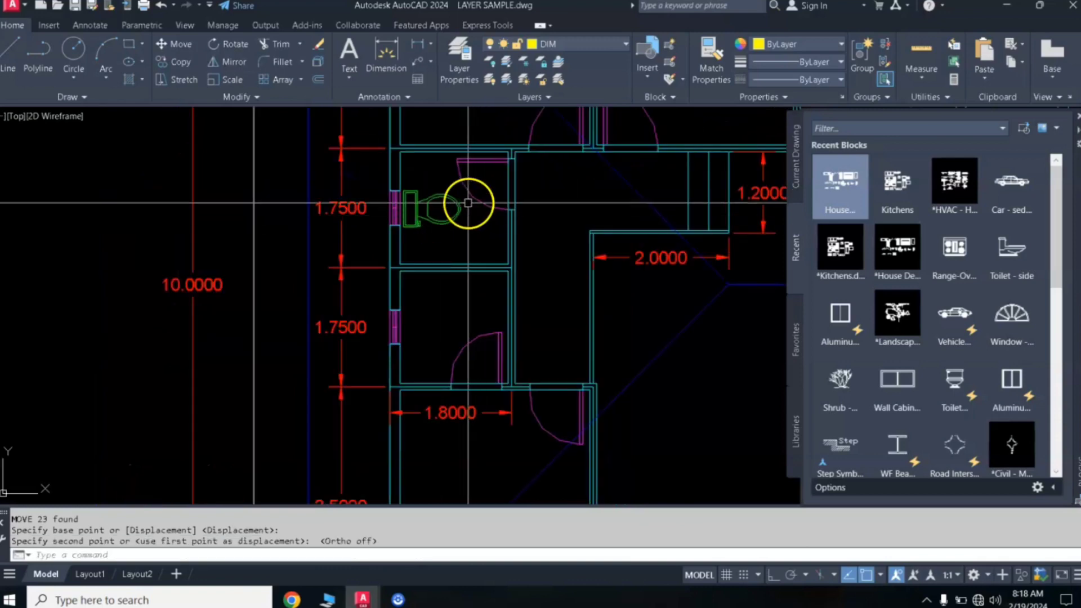
click(473, 247)
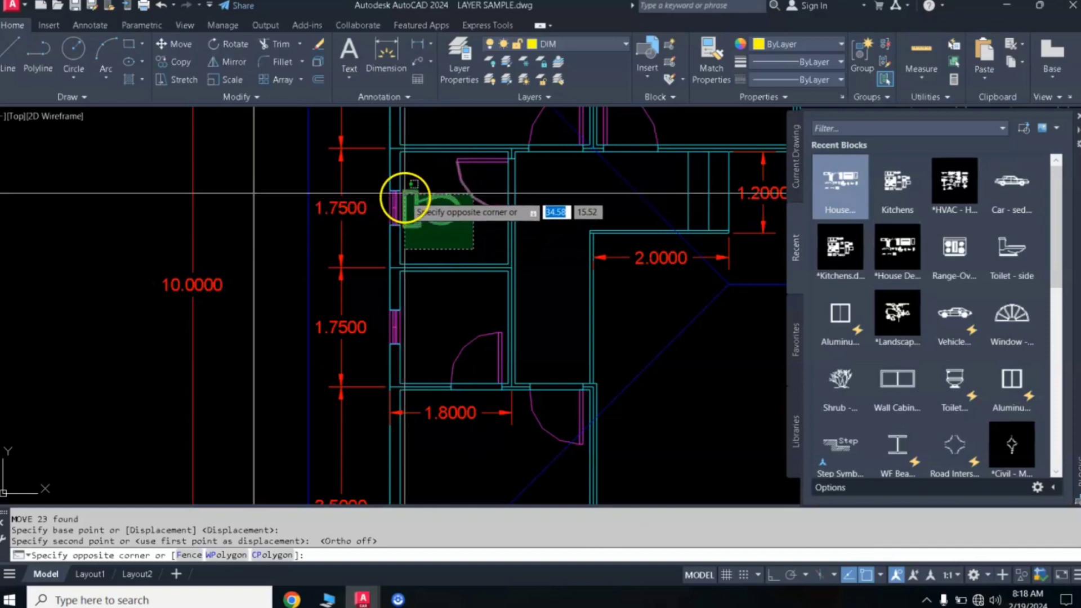
key(Escape)
key(Escape)
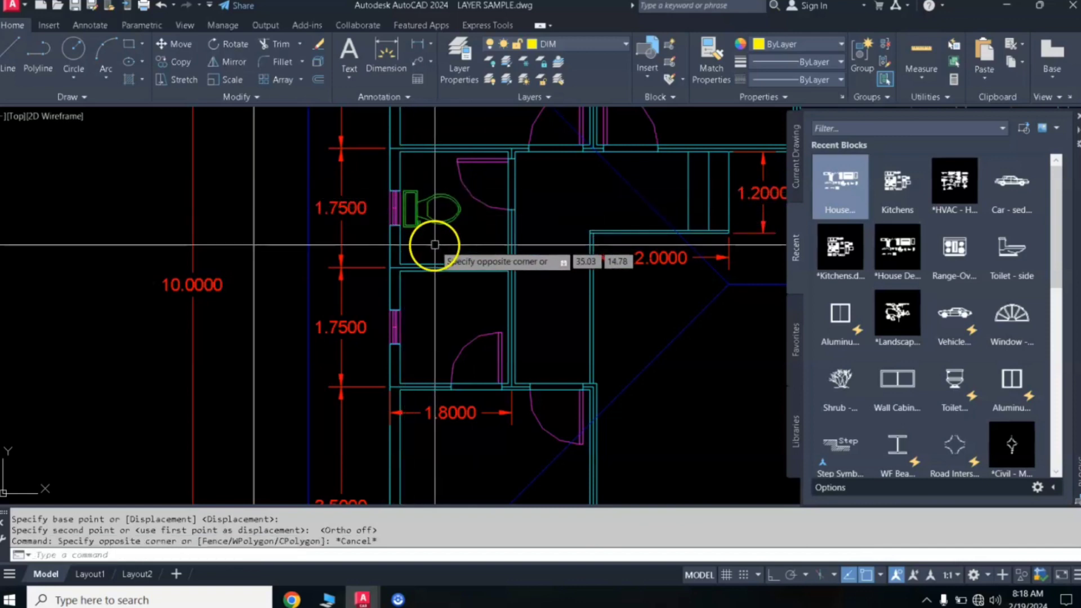
Step: Copy the green toilet from the upper bathroom into the bathroom directly below, with its tank against the window wall
scroll(466, 253, down, 5)
middle_drag(581, 258, 491, 258)
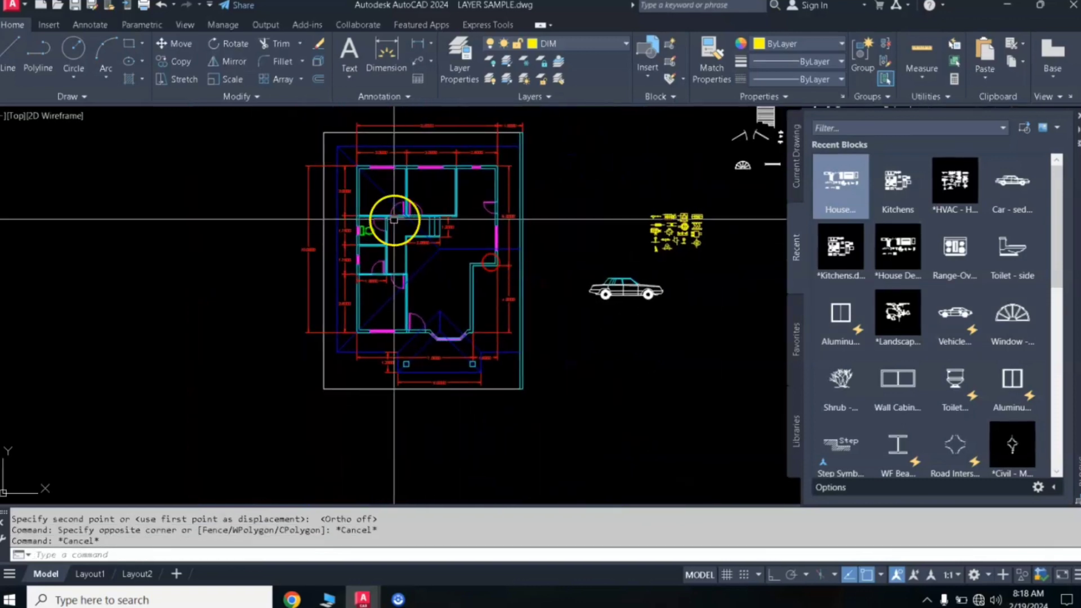
scroll(363, 226, up, 5)
scroll(363, 226, up, 2)
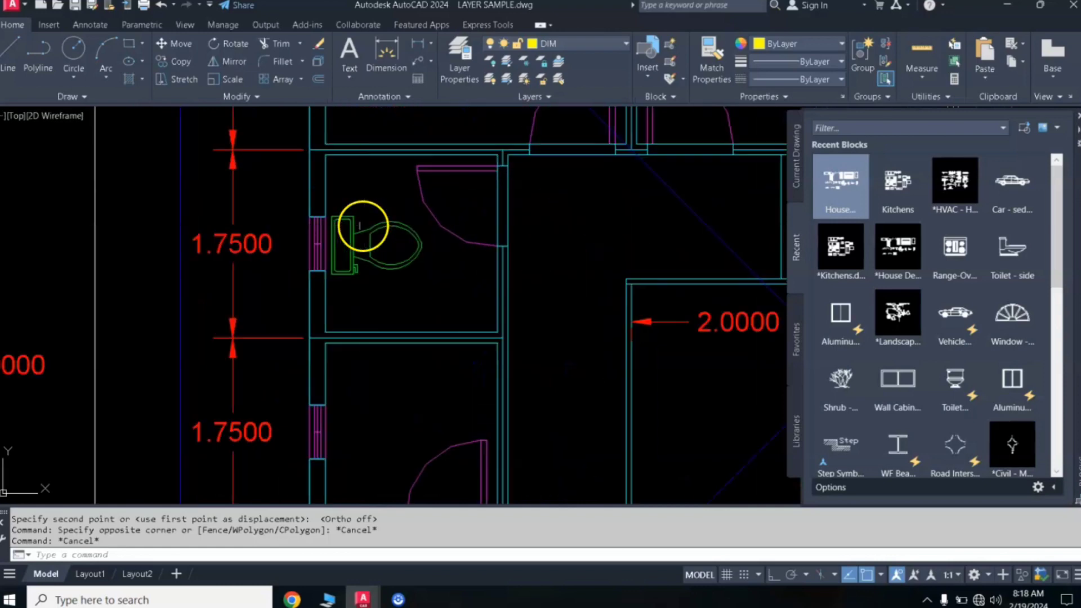
click(400, 196)
click(330, 290)
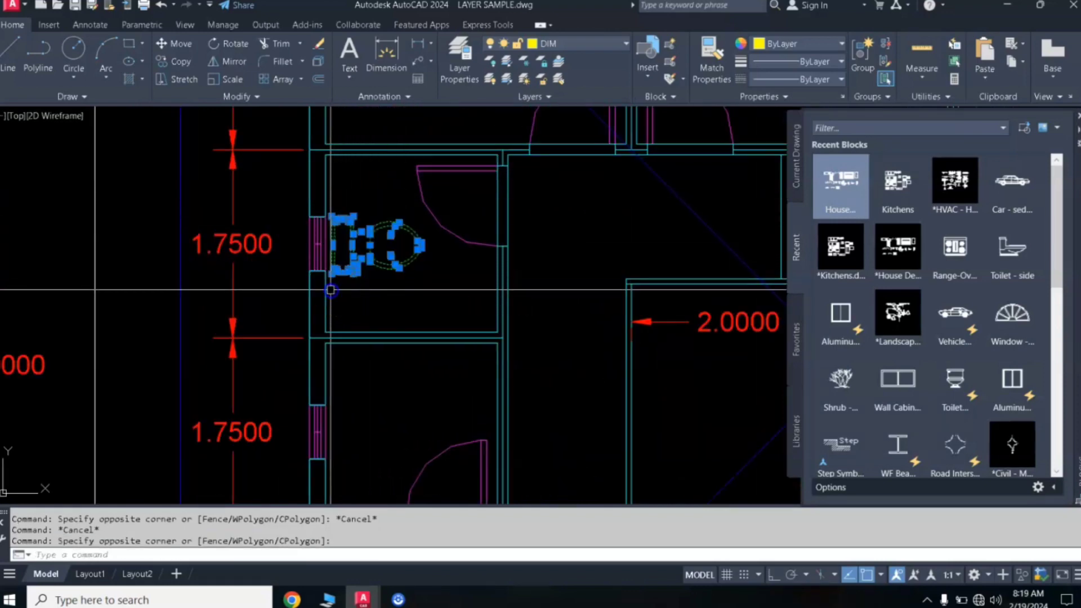
click(391, 295)
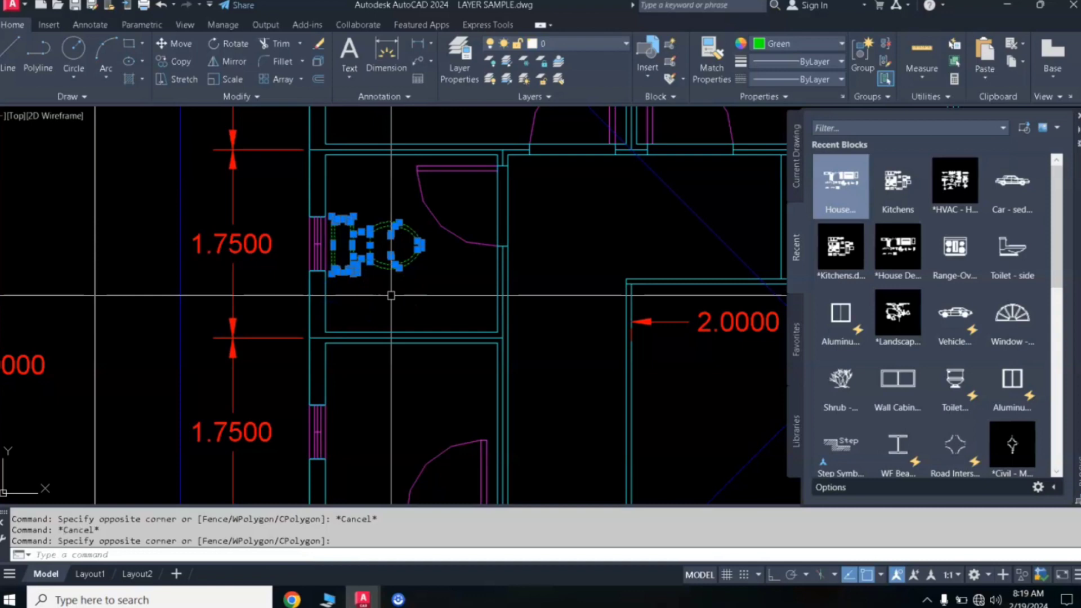
text(co)
key(Return)
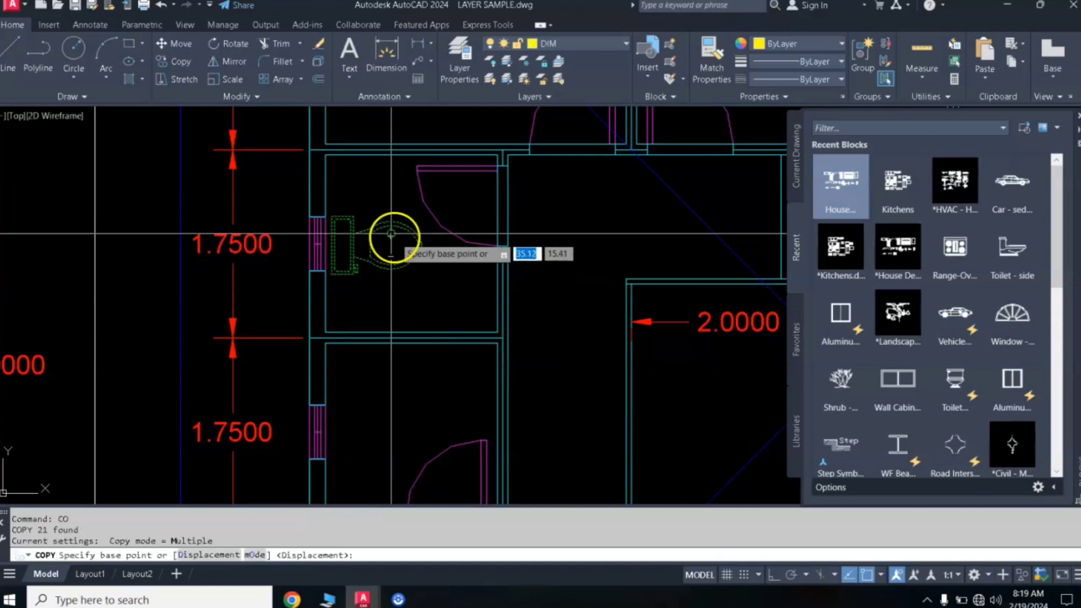
click(391, 236)
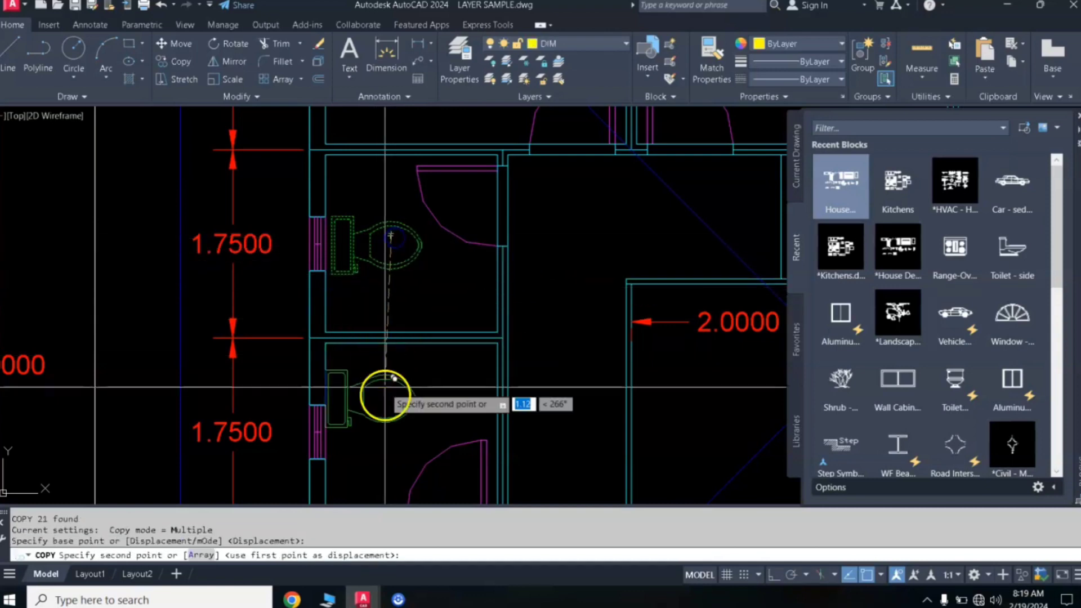
click(388, 421)
Step: Inspect the side-view car beside the floor plan up close
scroll(253, 236, down, 4)
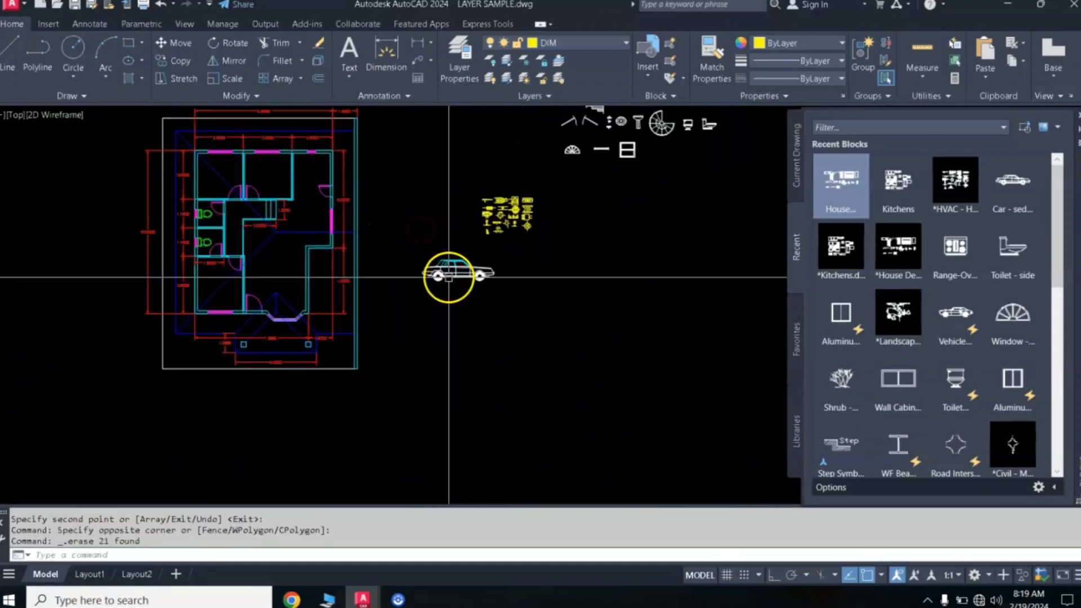
scroll(458, 272, up, 6)
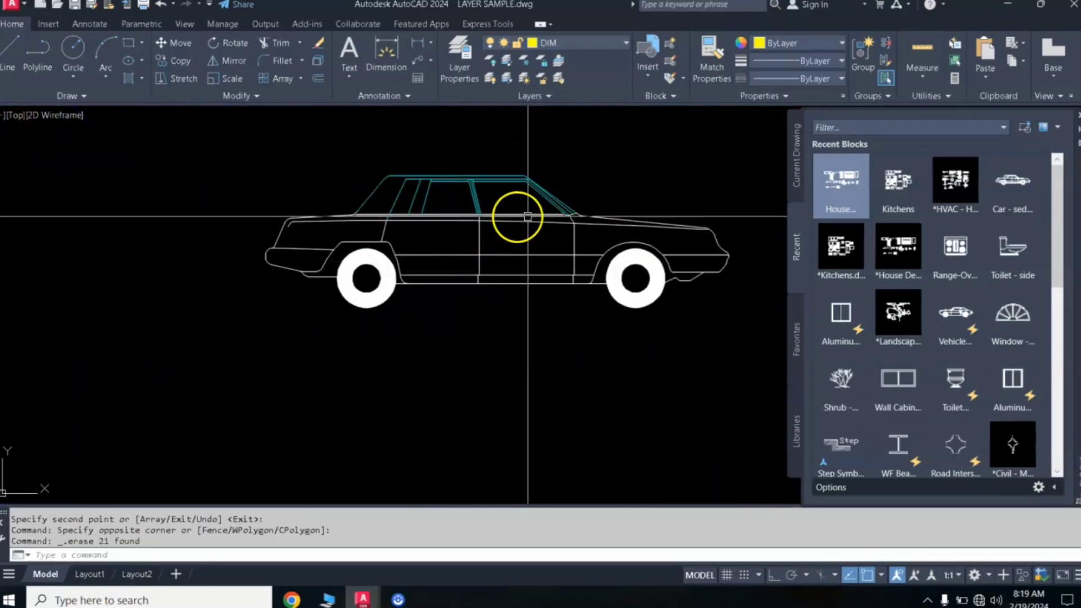
scroll(514, 214, down, 4)
scroll(551, 215, up, 4)
scroll(553, 214, down, 4)
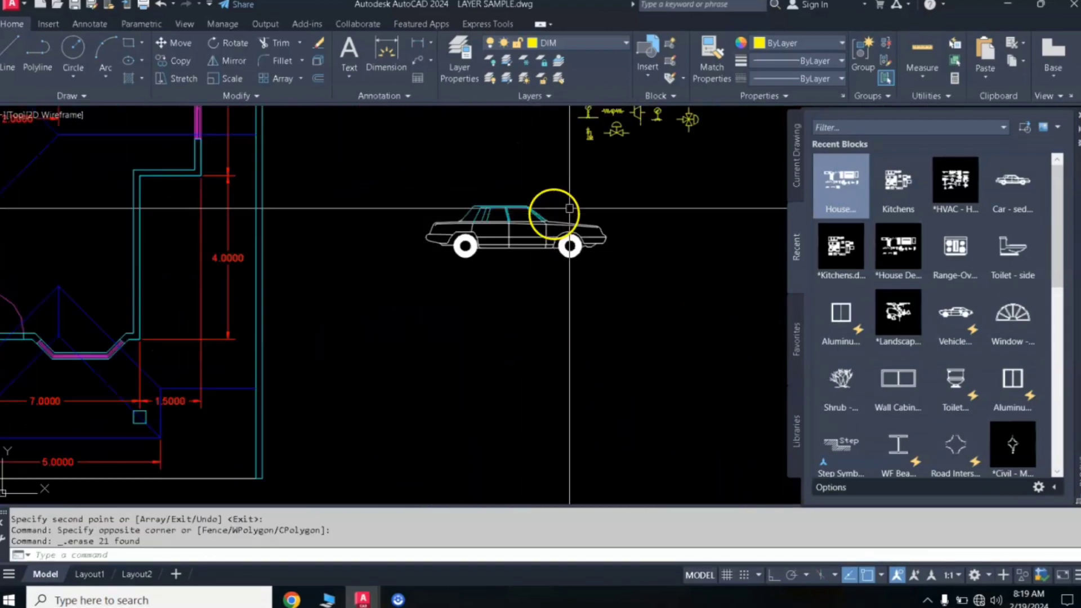
middle_drag(611, 181, 546, 270)
scroll(429, 325, up, 4)
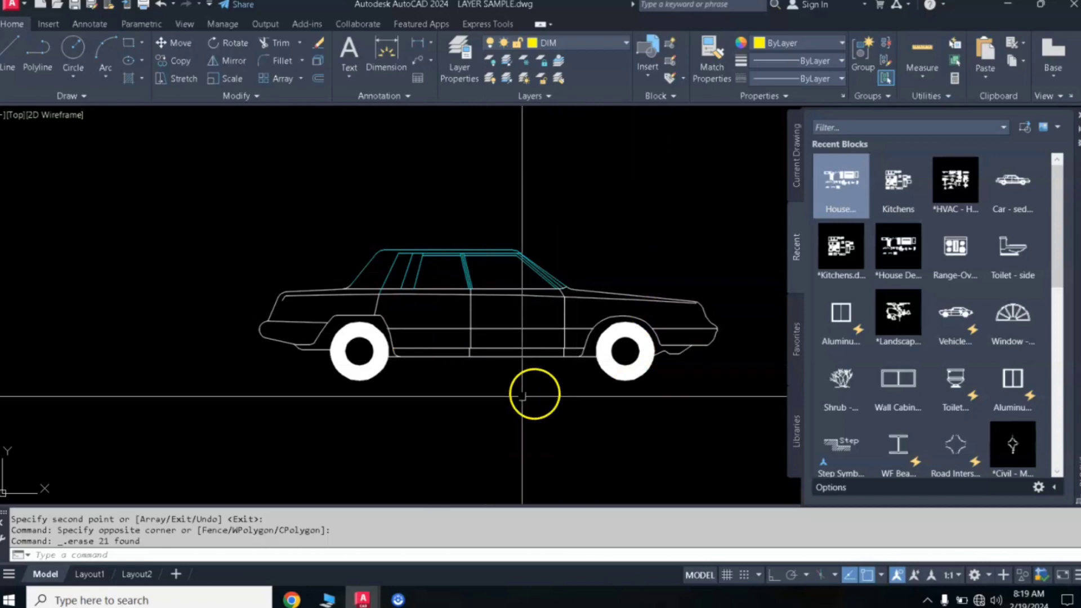
click(259, 417)
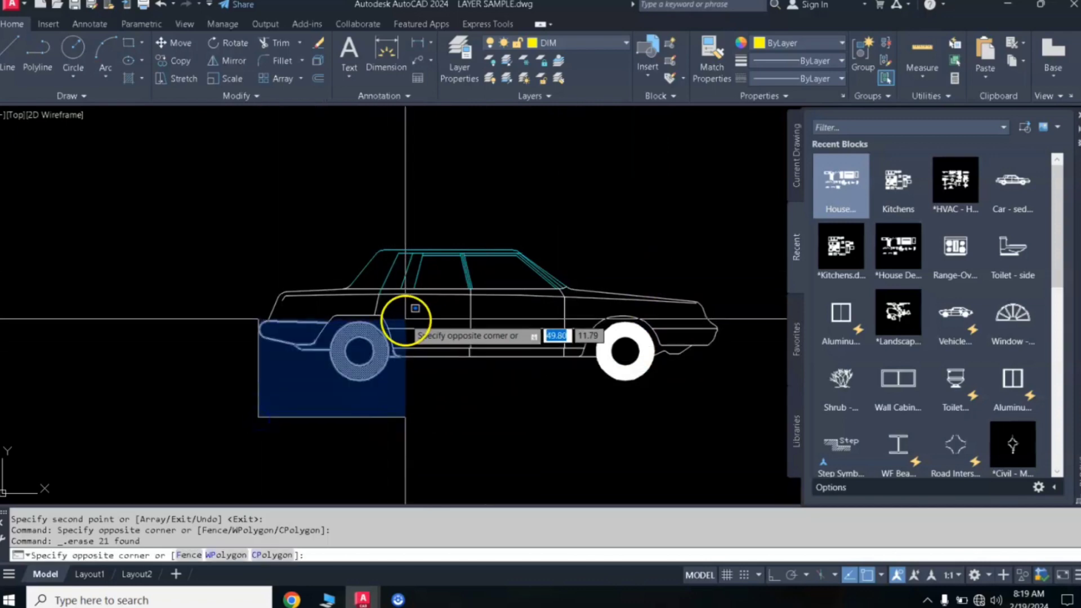
key(Escape)
key(Escape)
key(Escape)
Step: Change the colour of the car's front bumper, hood and adjoining body lines to Green
click(733, 267)
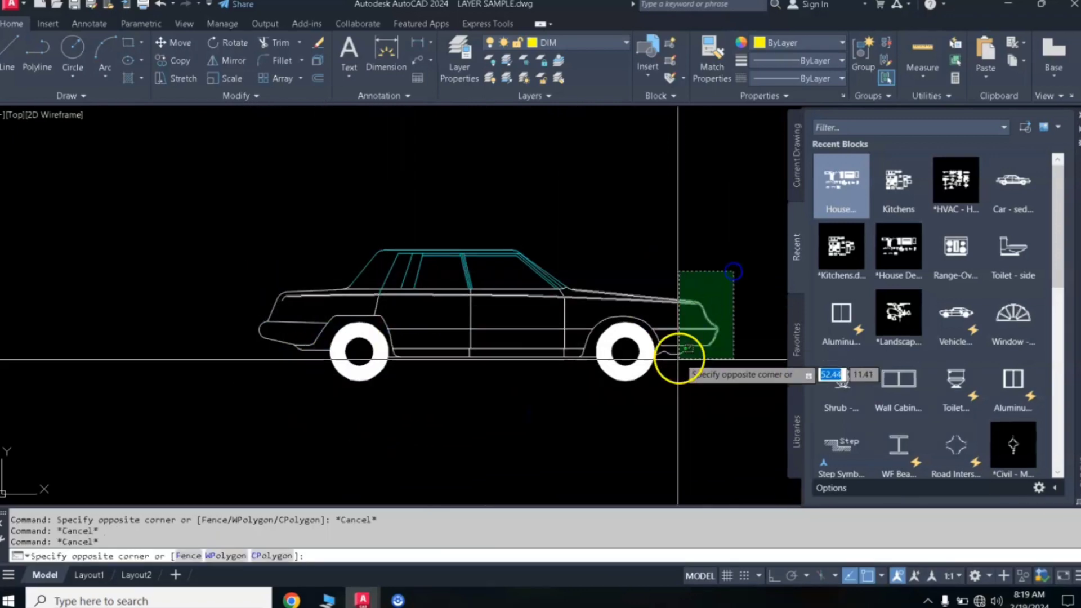
click(657, 381)
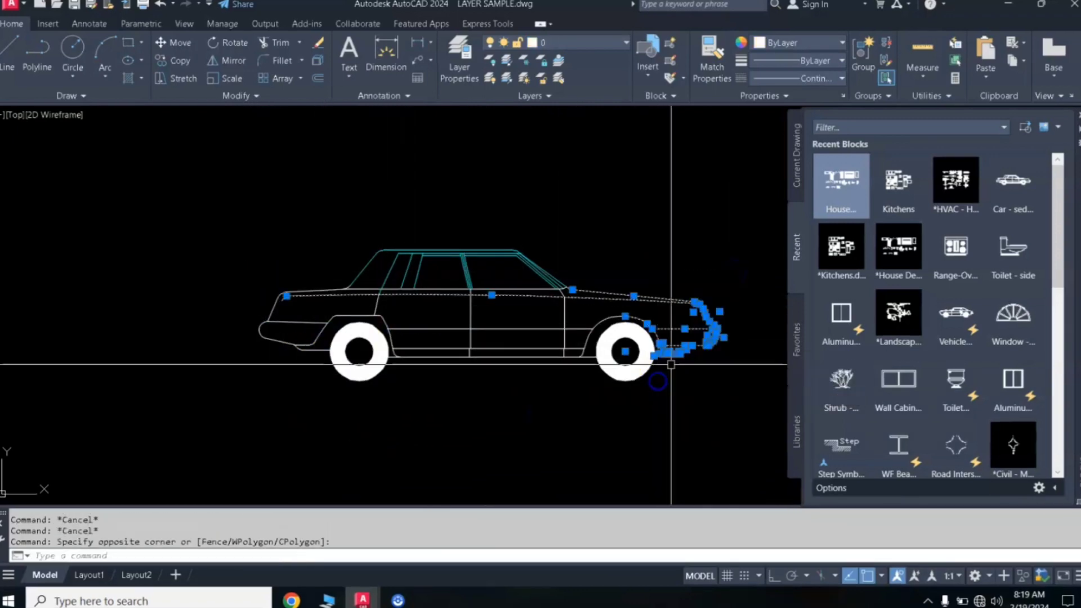
click(774, 40)
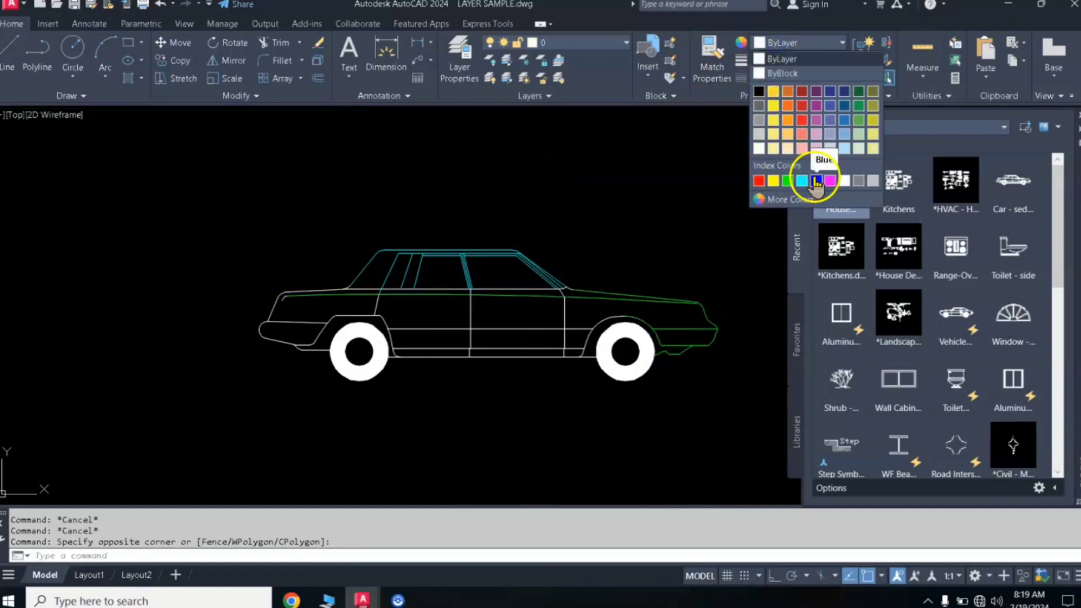
click(786, 183)
Step: Add the car's rear bumper and trunk lines to the selection and colour them Green, then clear the selection
click(313, 381)
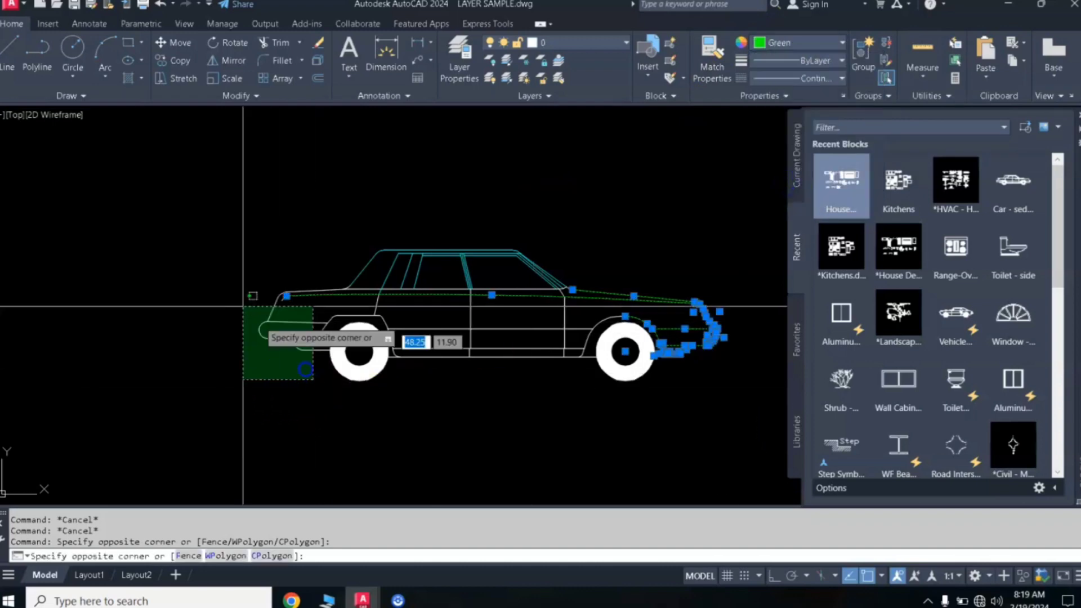
click(202, 265)
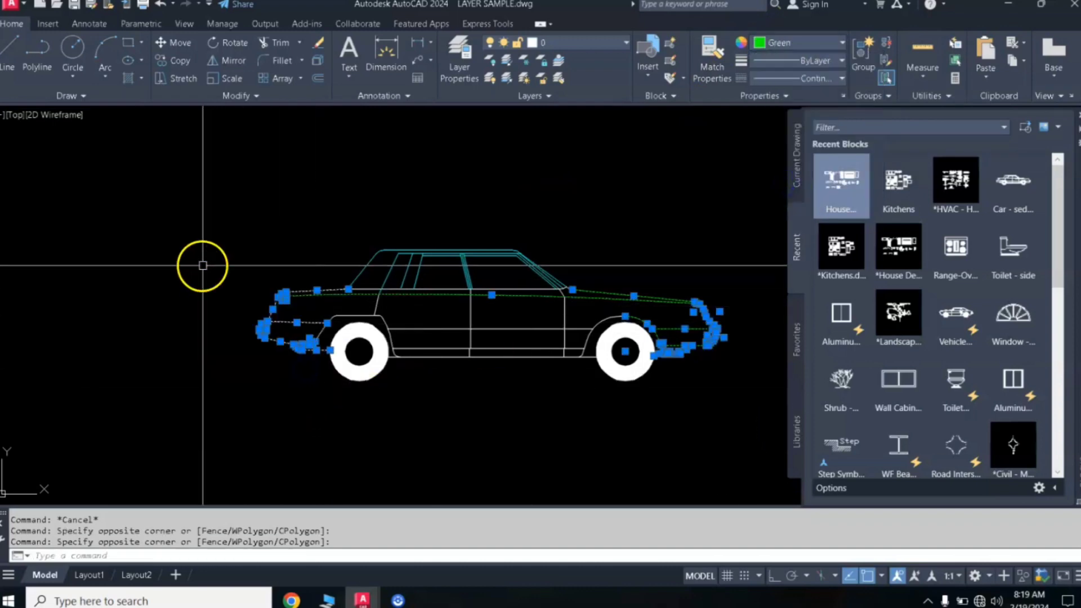
click(800, 44)
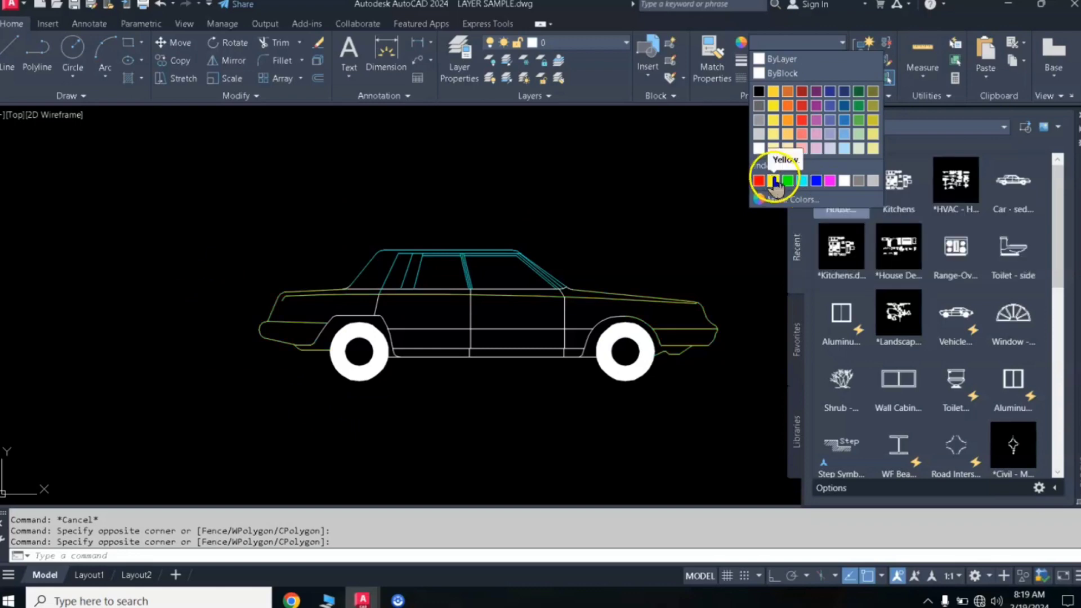
click(786, 180)
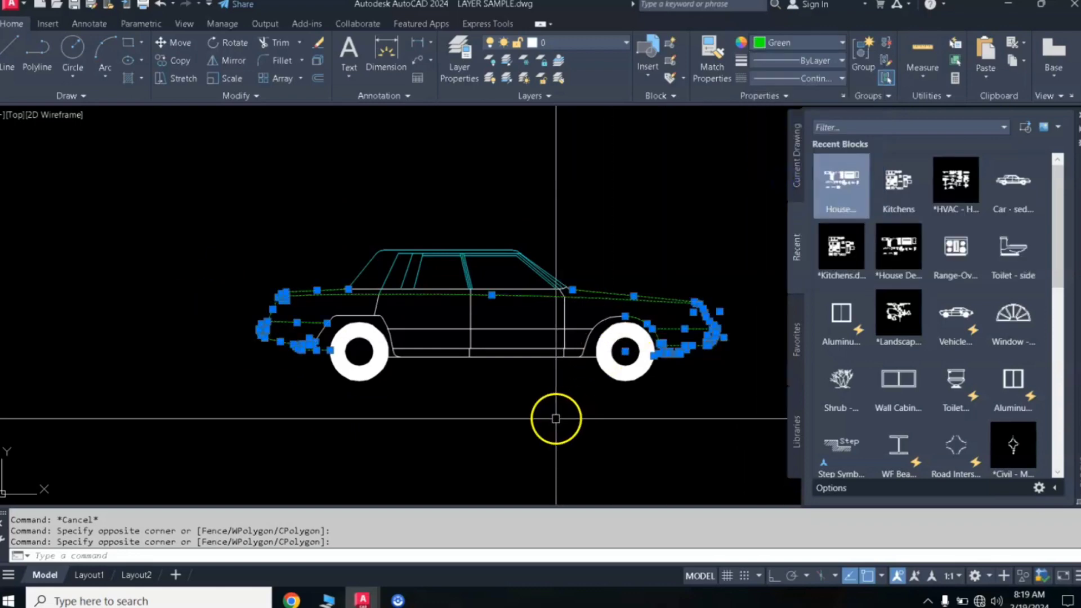
key(Escape)
key(Escape)
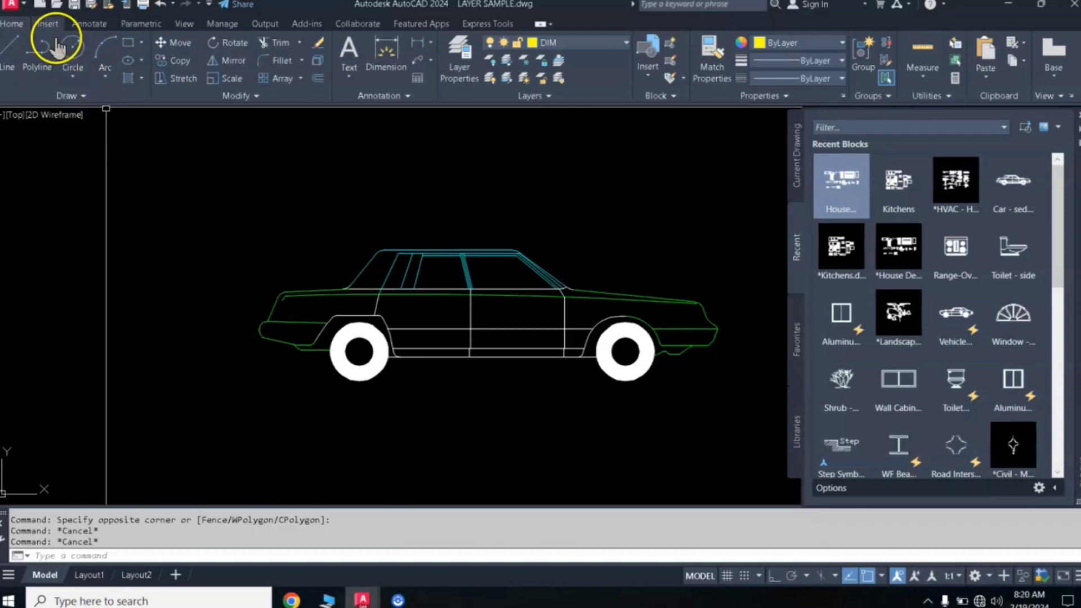
Step: Start a block definition named CAR2 with its base point at the outer end of the car's rear bumper
click(48, 24)
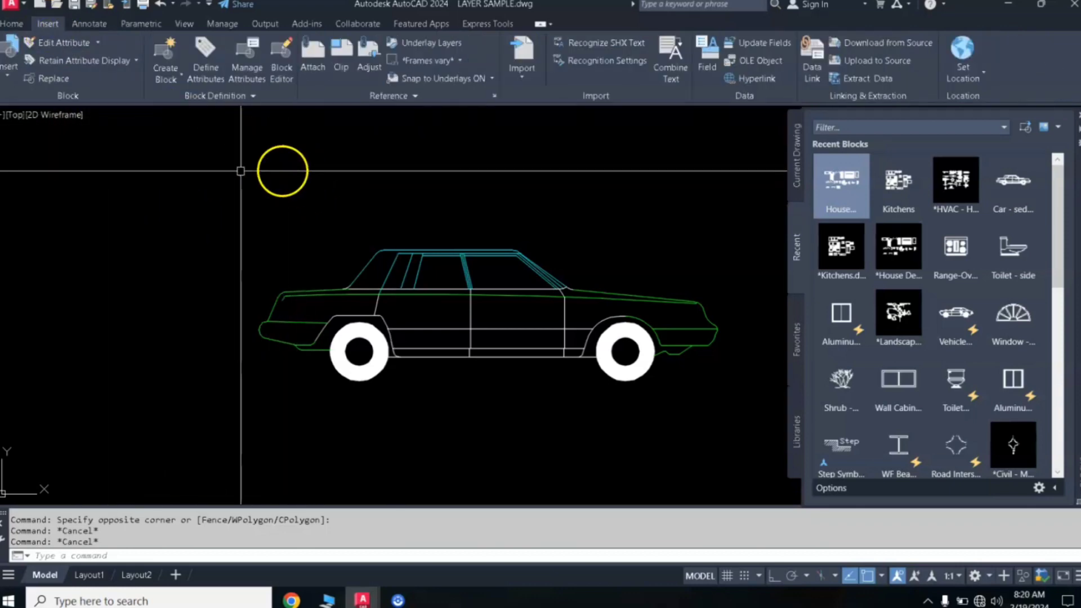
click(180, 81)
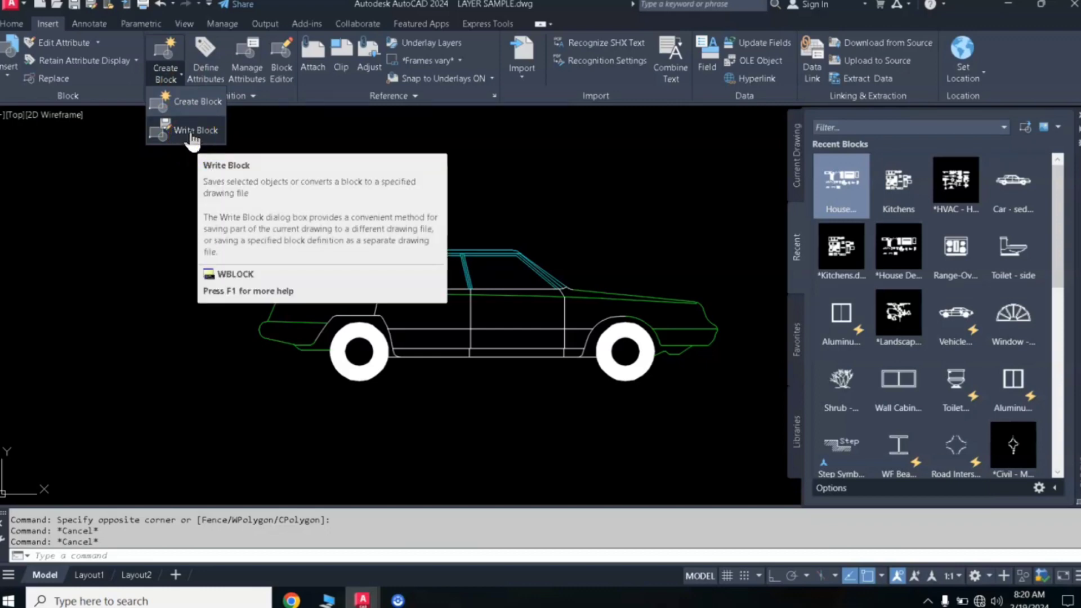
click(189, 110)
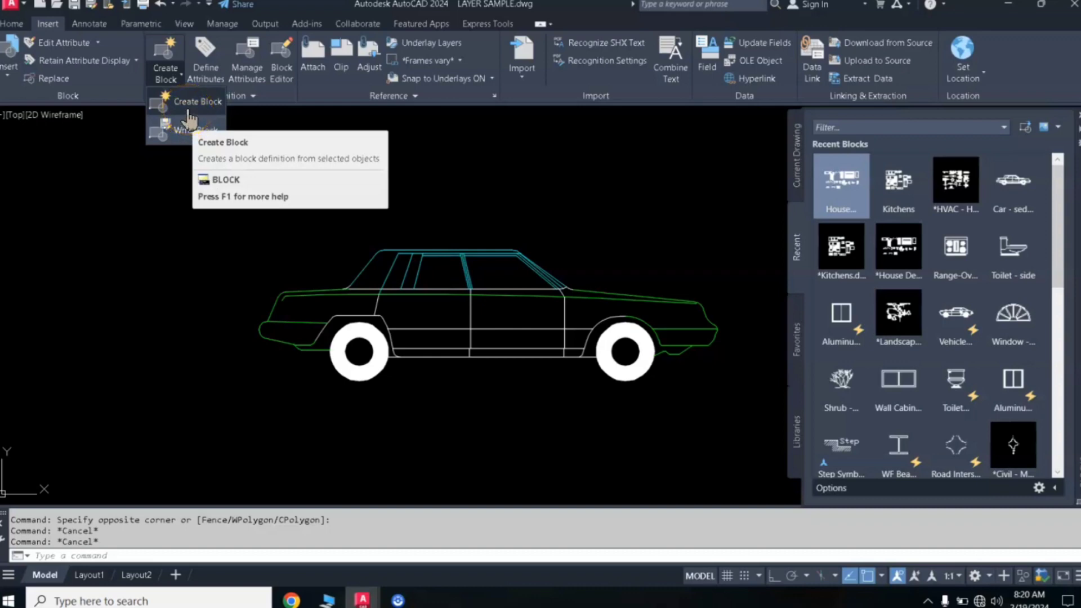
click(832, 167)
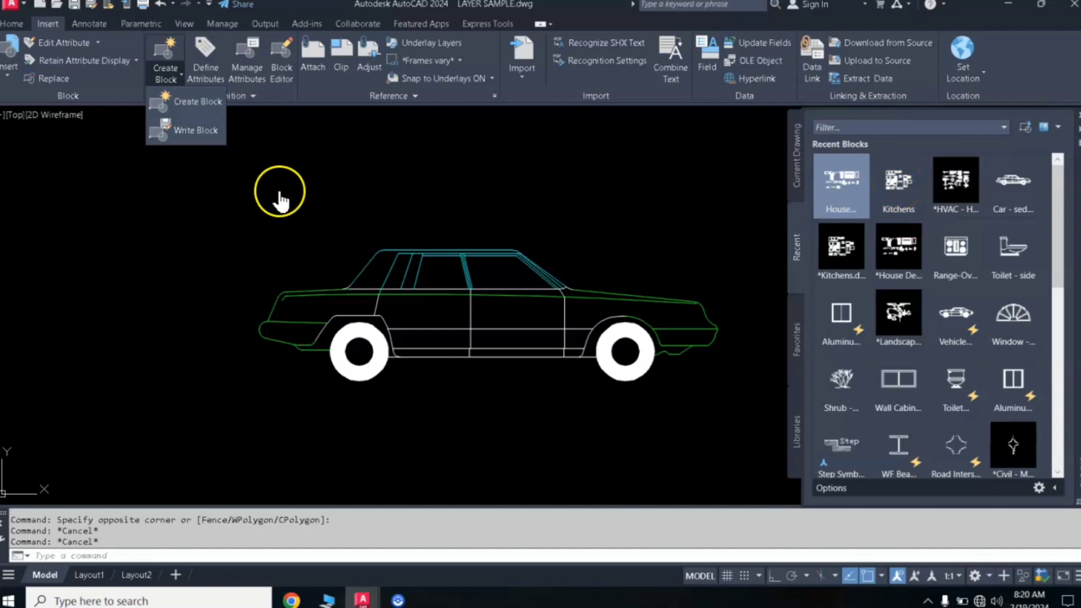
click(195, 105)
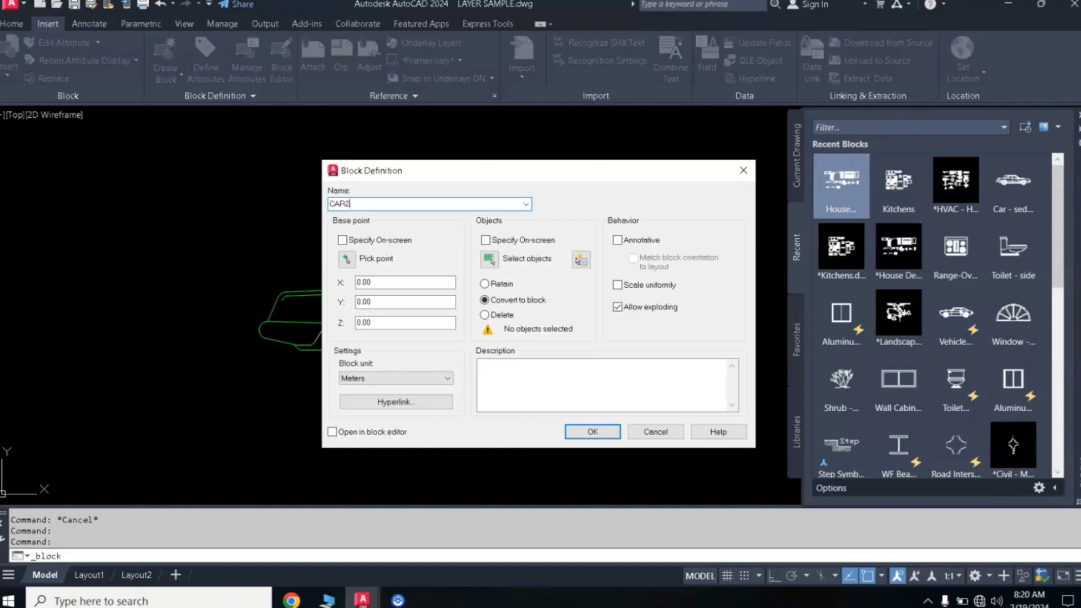
click(346, 259)
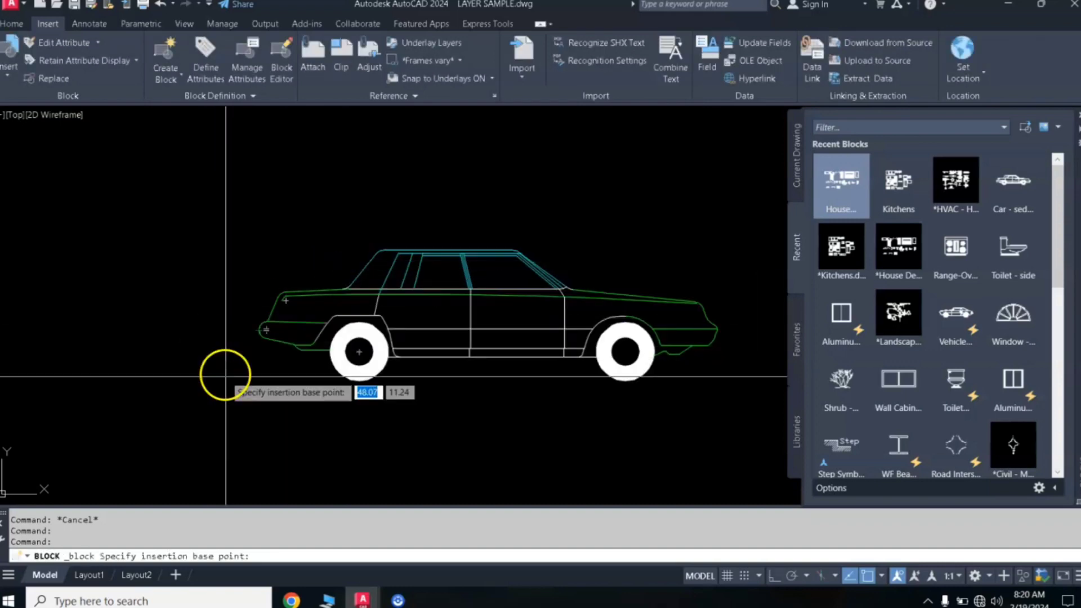
click(259, 330)
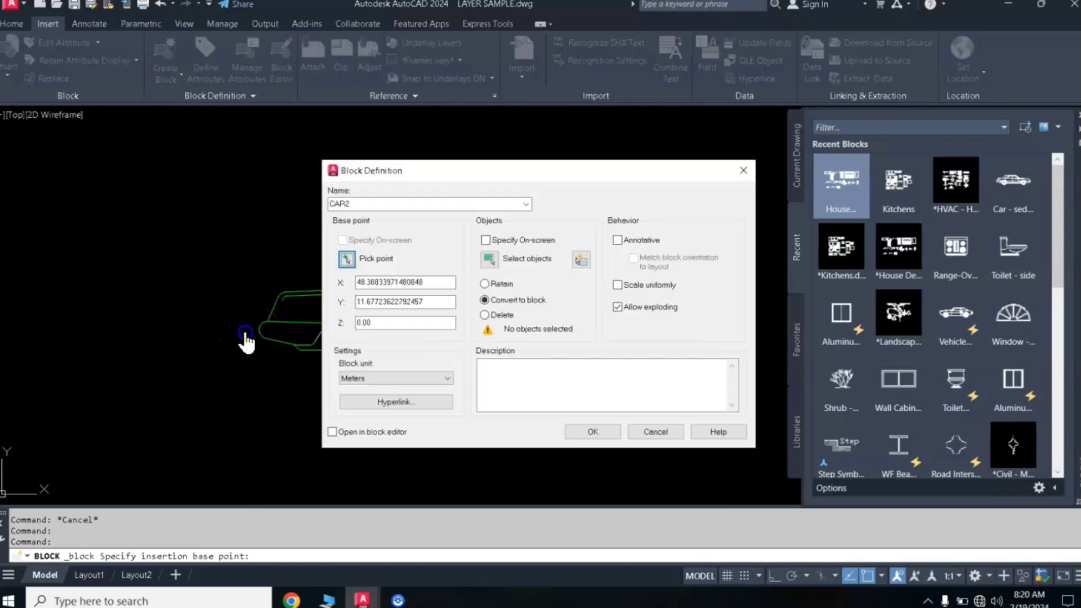
Step: Select the whole side-view car as the objects of the CAR2 block and complete the definition
click(493, 258)
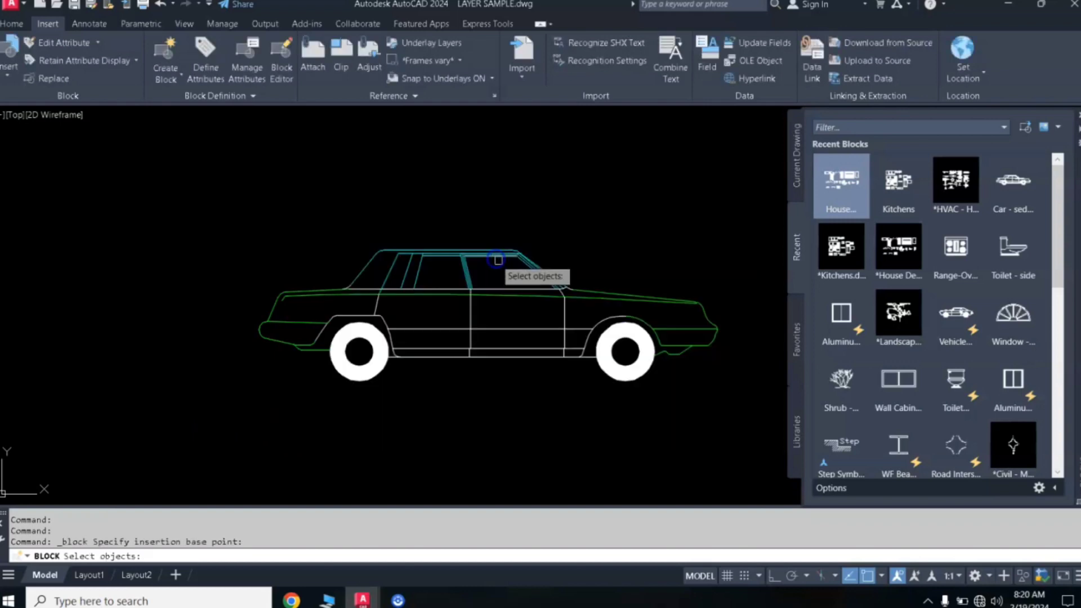
click(730, 213)
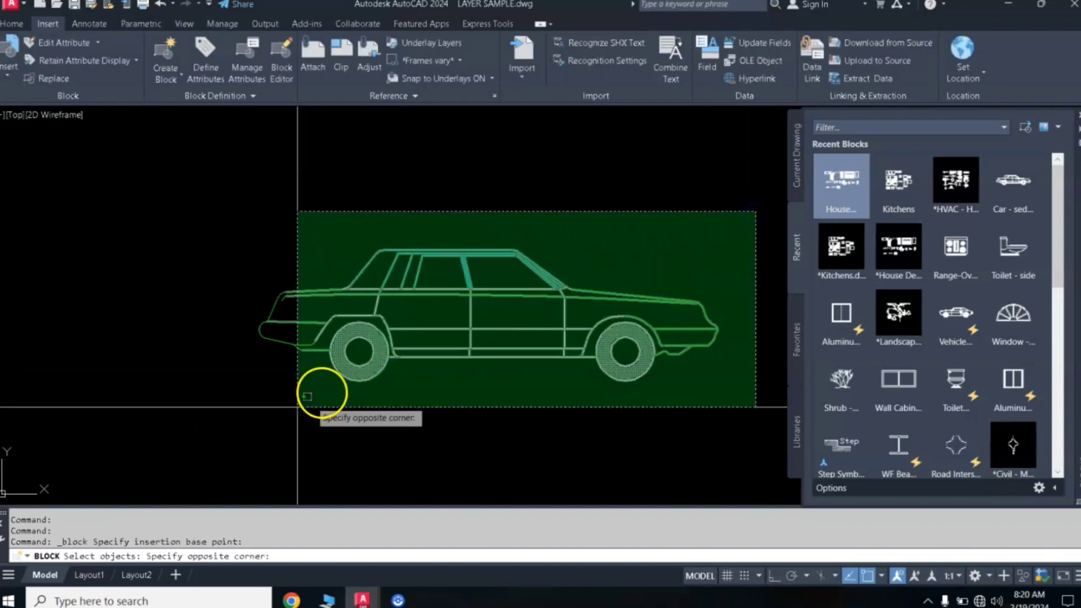
click(211, 433)
right_click(211, 432)
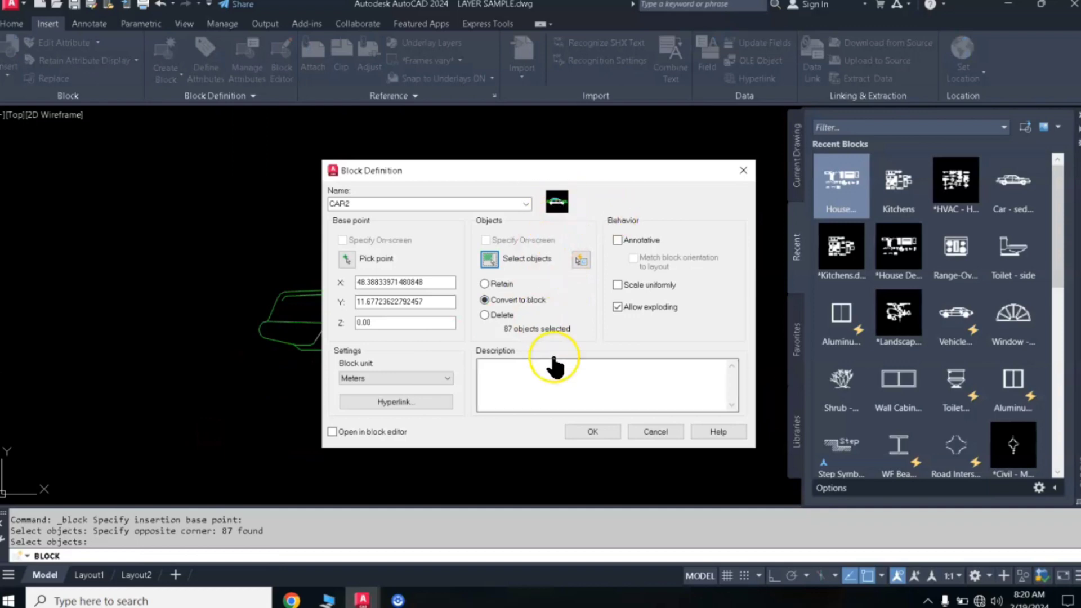
click(593, 432)
scroll(602, 434, down, 1)
scroll(515, 393, down, 3)
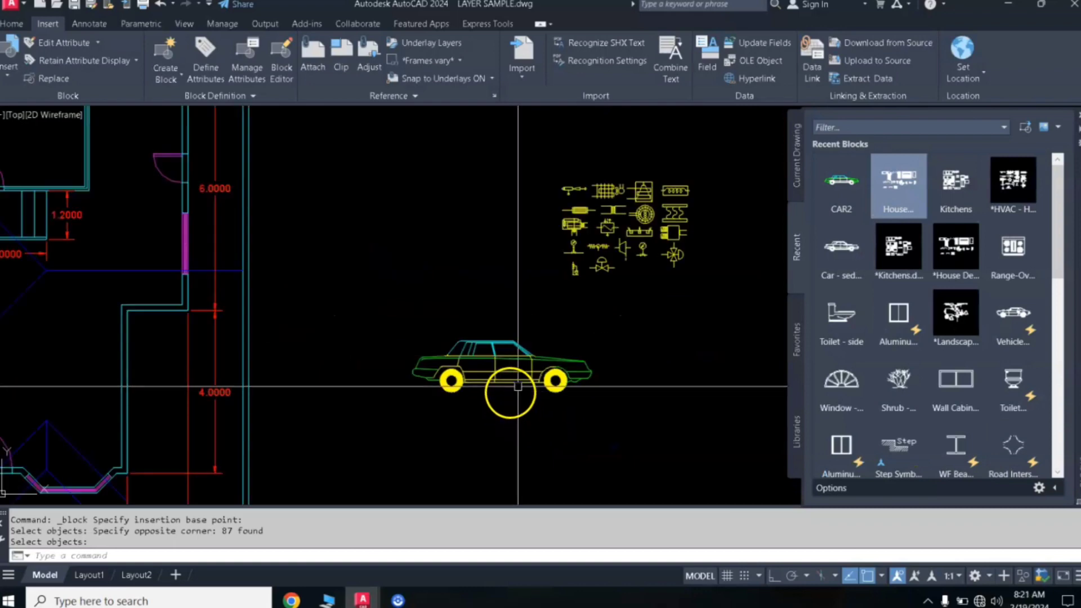
scroll(484, 362, down, 2)
middle_drag(490, 382, 499, 320)
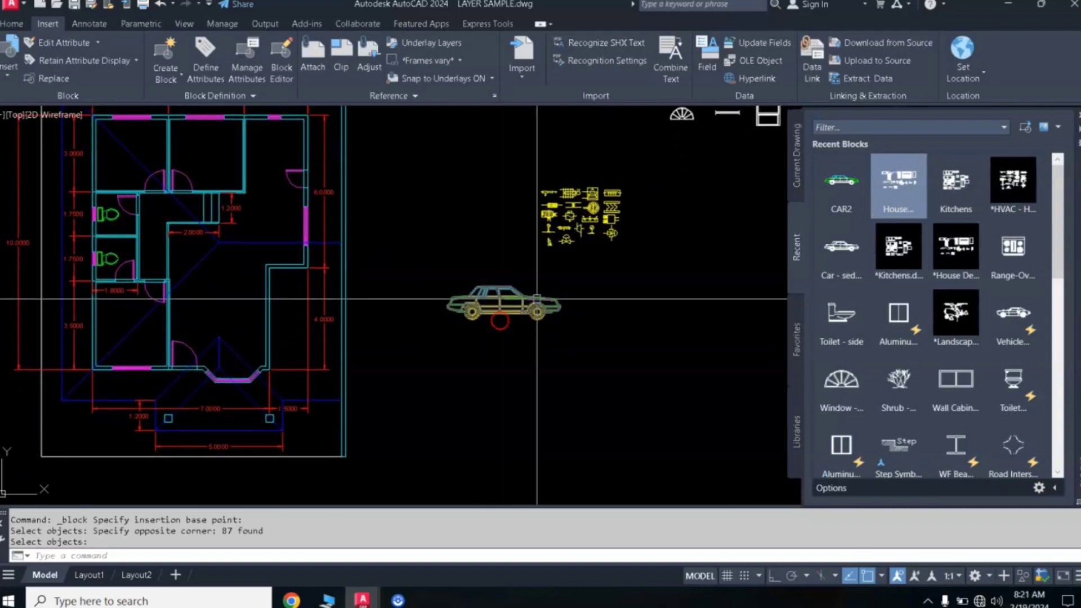
click(894, 179)
click(843, 190)
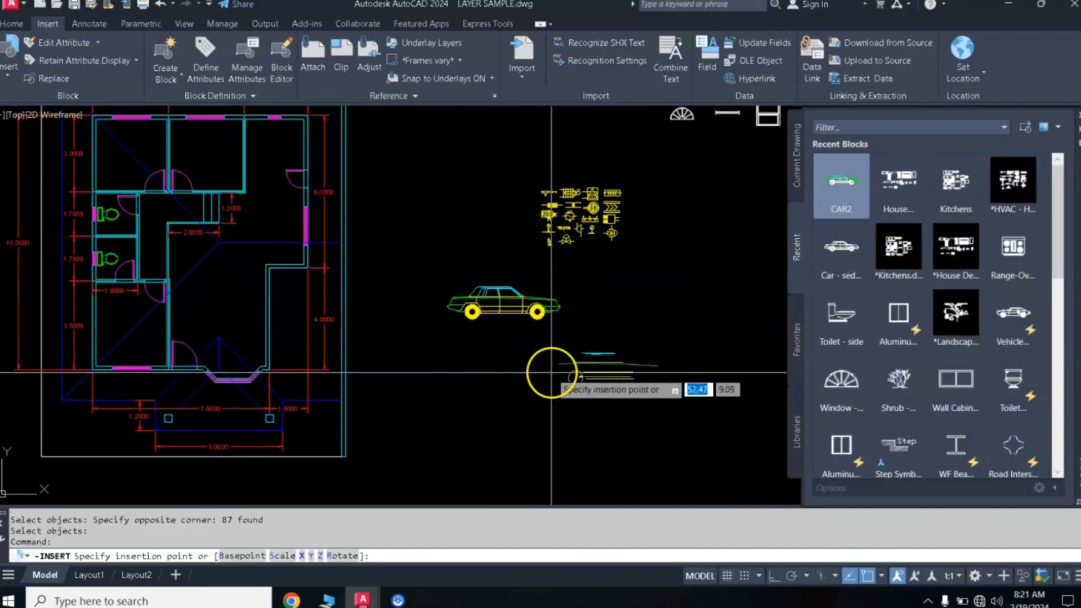
key(Escape)
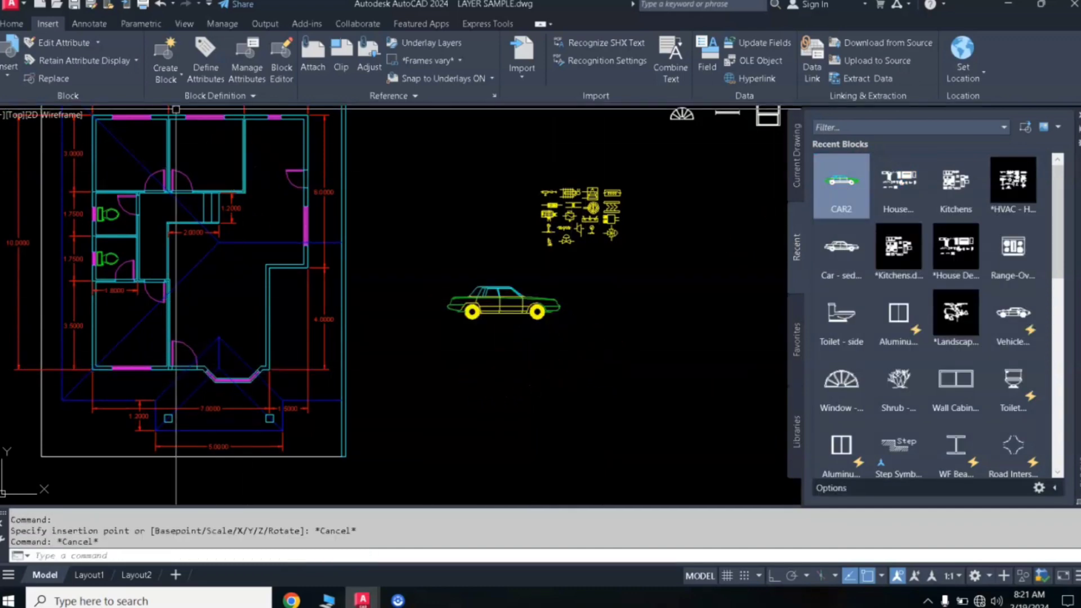
Step: Save the drawing and insert the CAR2 block in the empty area left of the floor plan
click(75, 7)
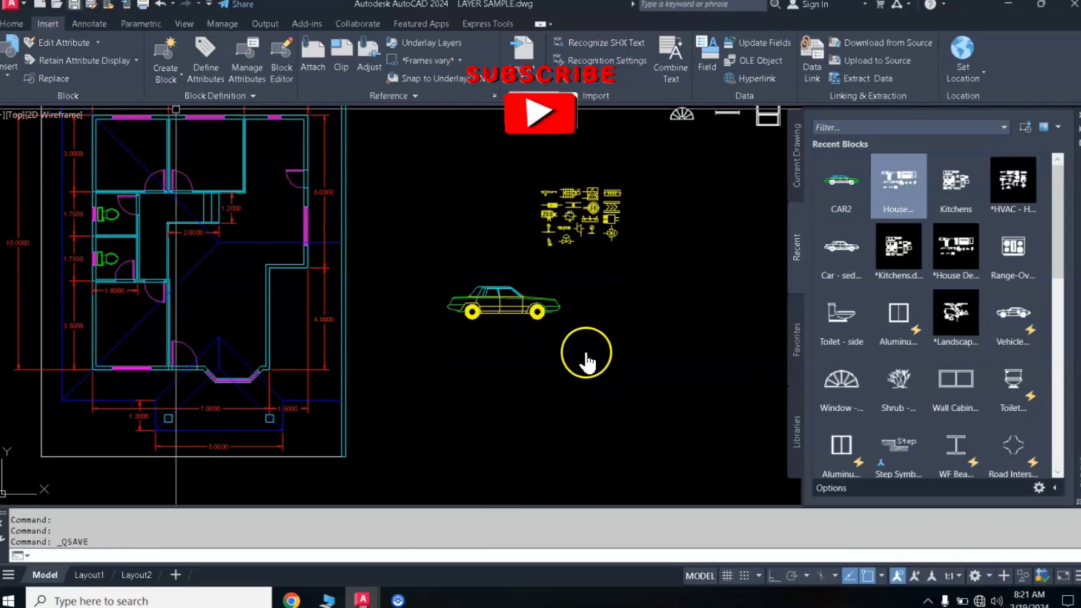
scroll(617, 386, down, 3)
middle_drag(620, 384, 579, 332)
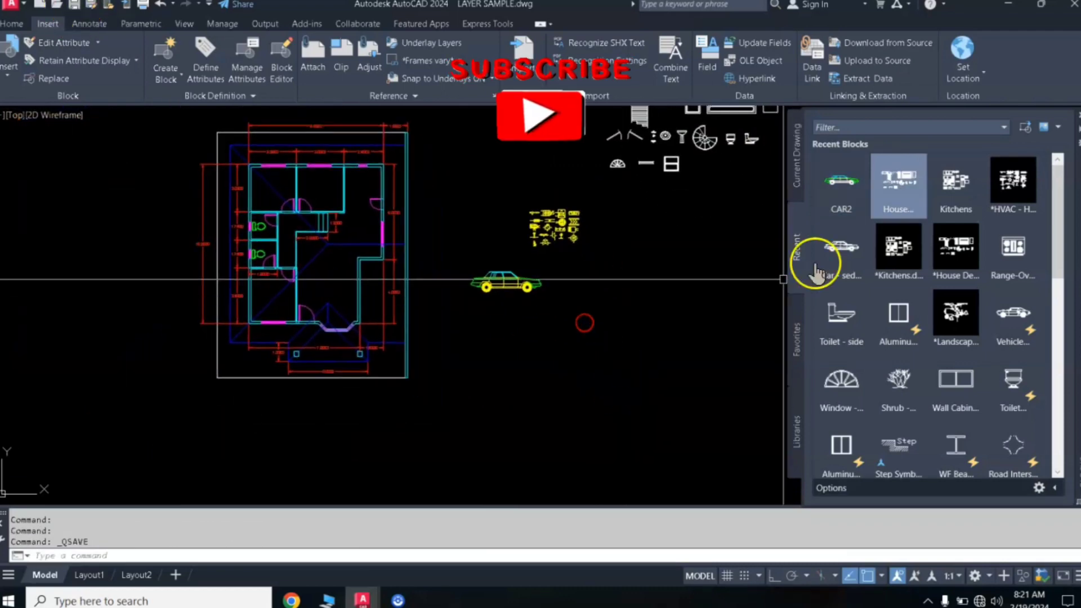
click(845, 185)
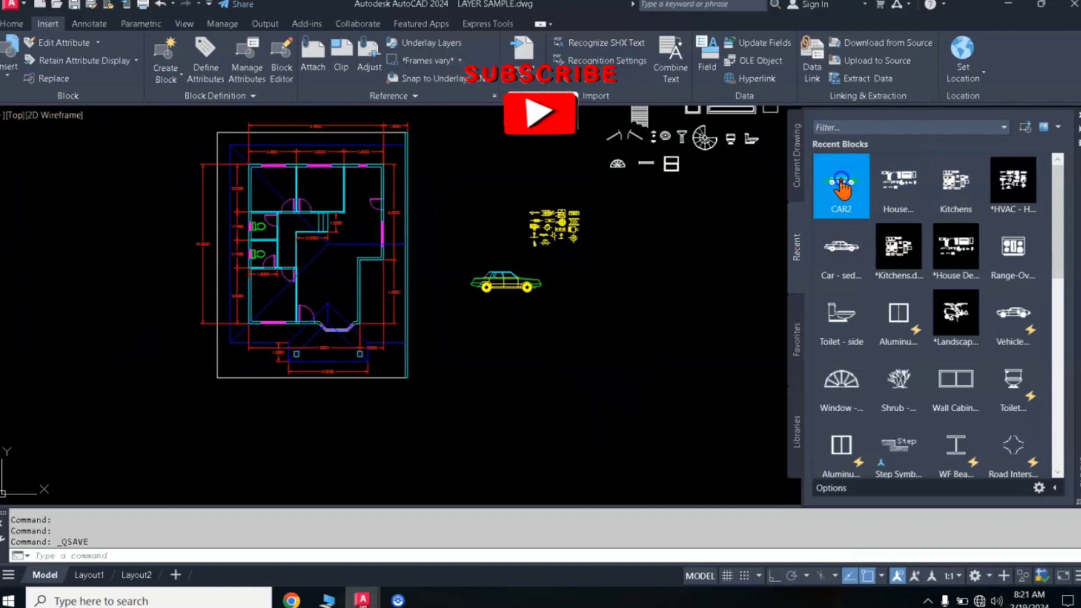
click(88, 289)
key(Escape)
key(Escape)
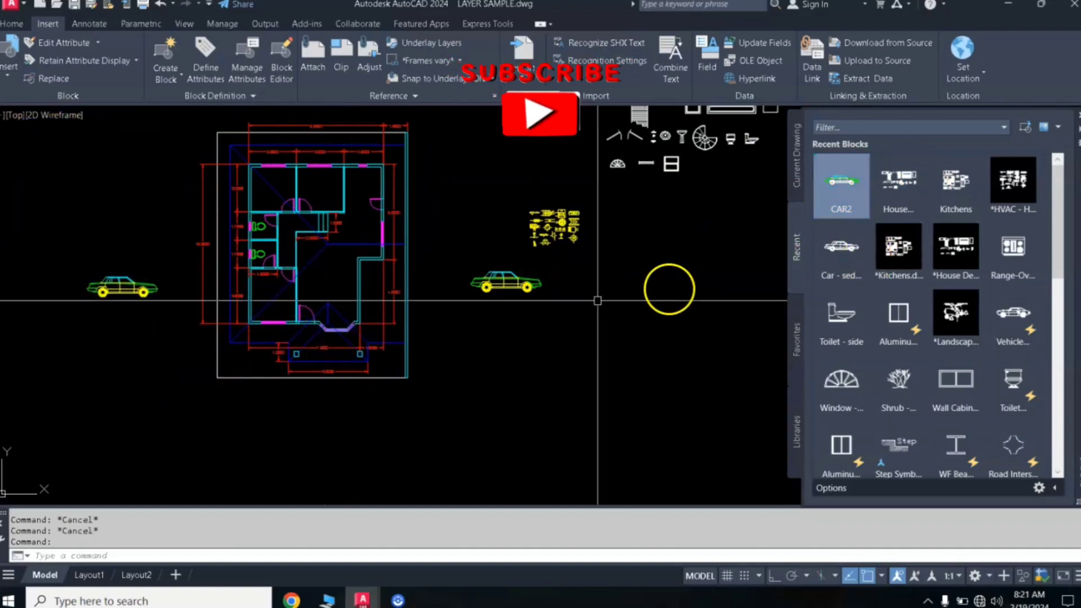
Step: Examine both cars around the floor plan, the options for the recent vehicle block and the preview details of CAR2
scroll(497, 288, up, 2)
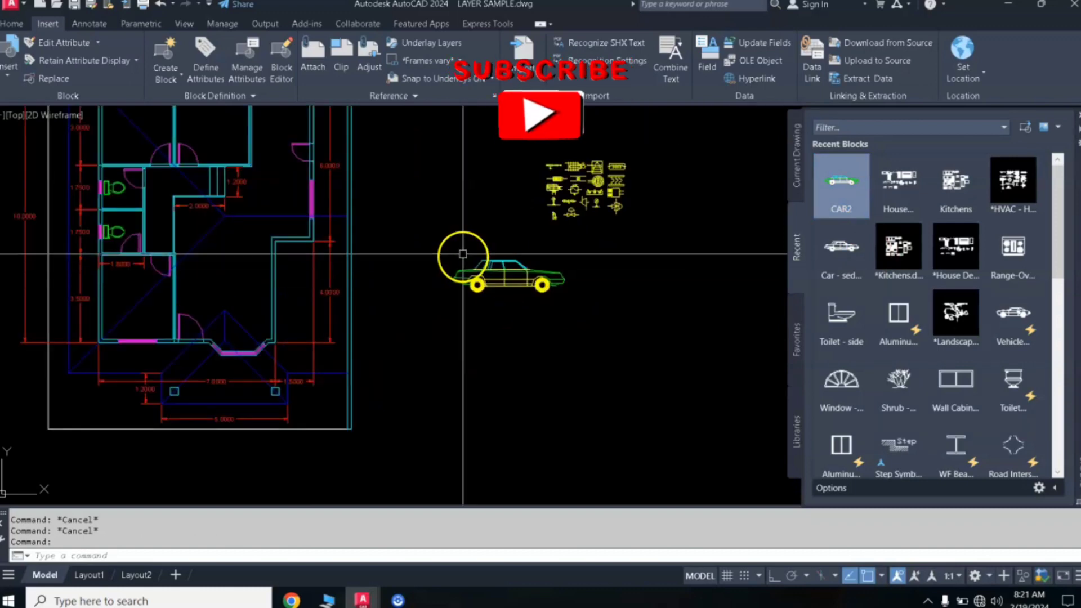
scroll(563, 299, down, 3)
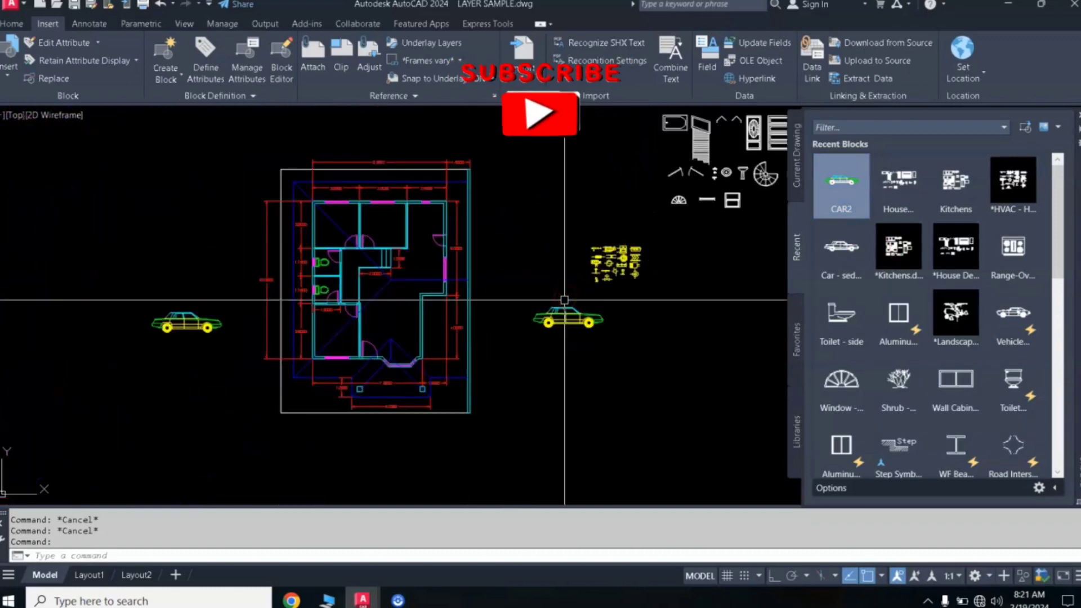
middle_drag(492, 309, 509, 318)
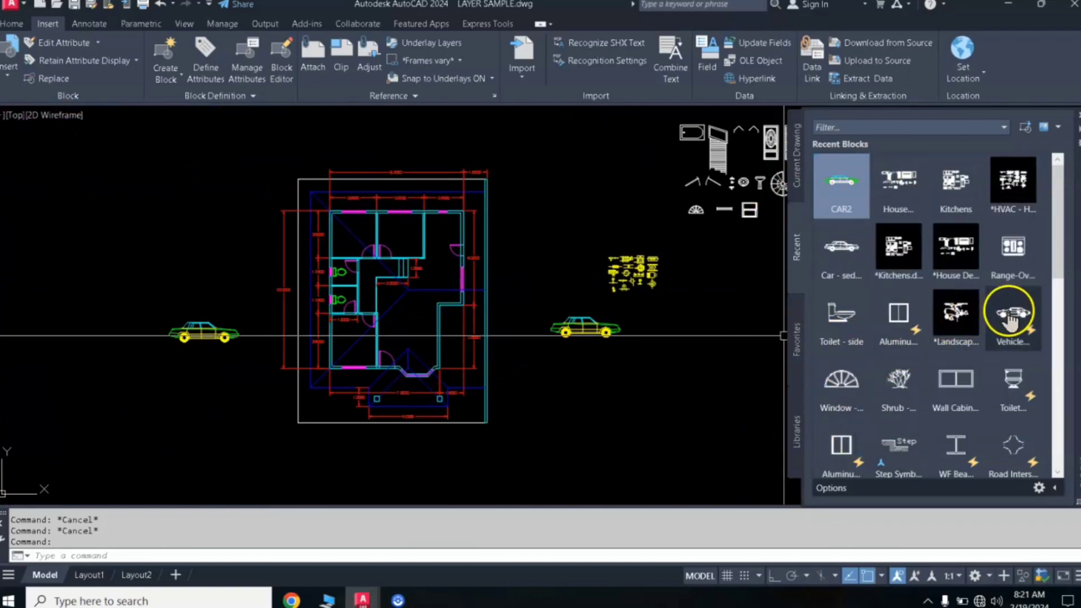
click(1009, 321)
right_click(1009, 321)
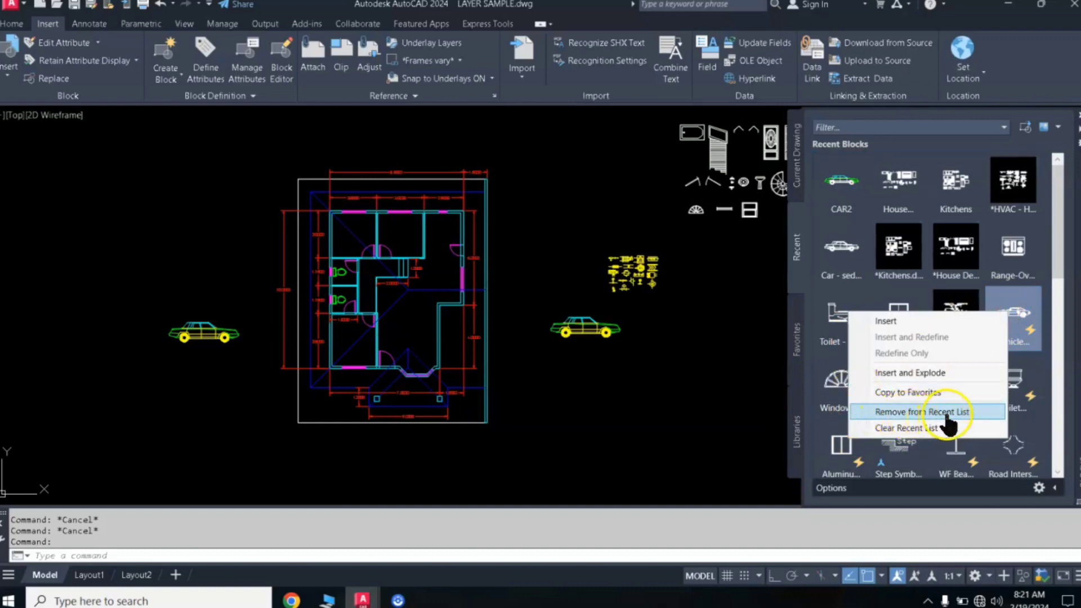
click(662, 406)
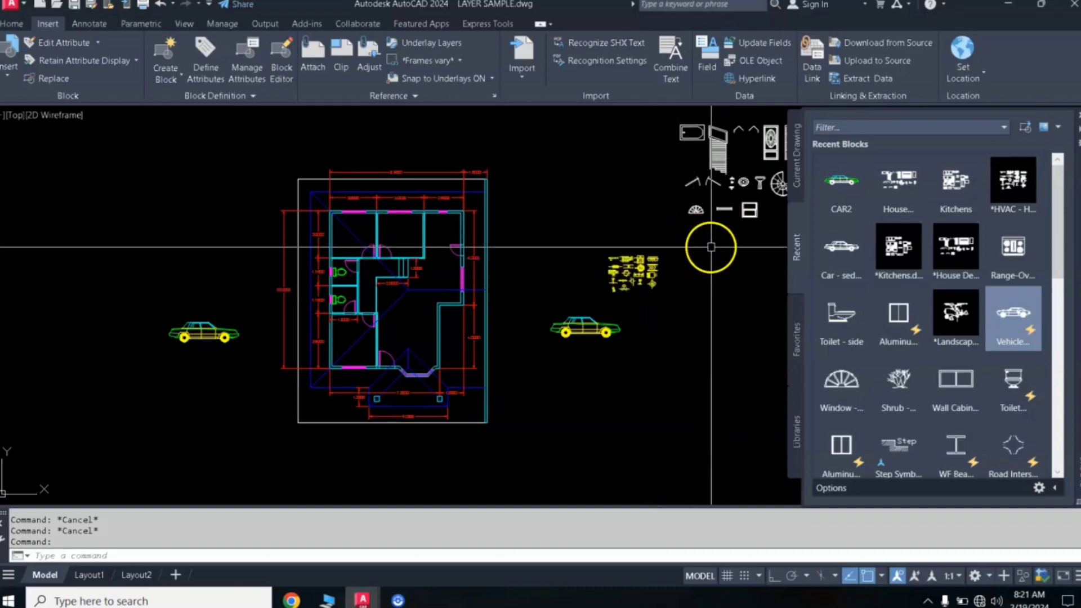
middle_drag(707, 244, 471, 268)
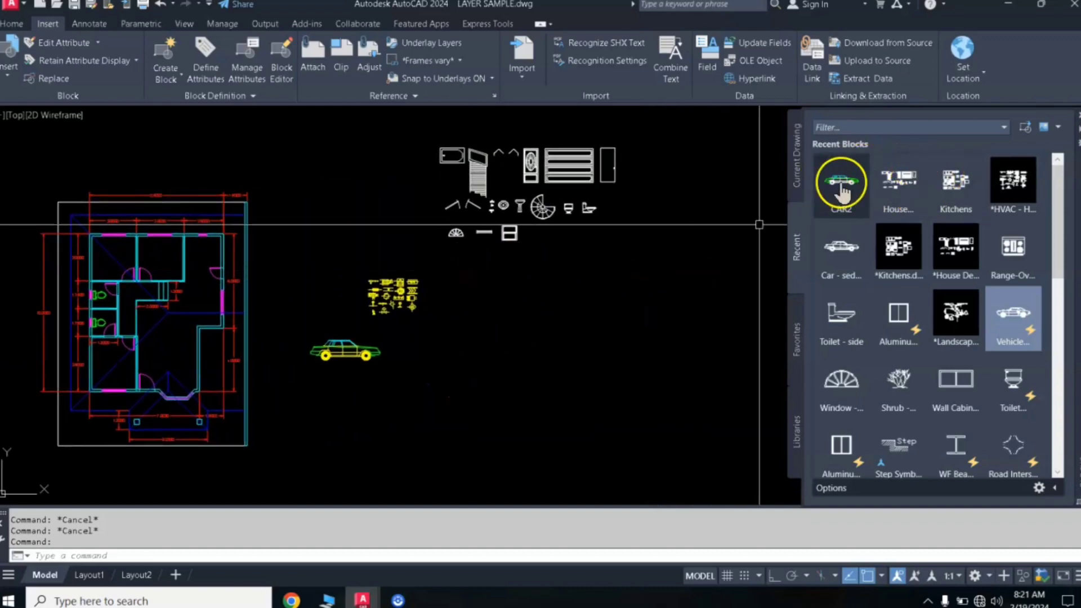
mouse_move(840, 194)
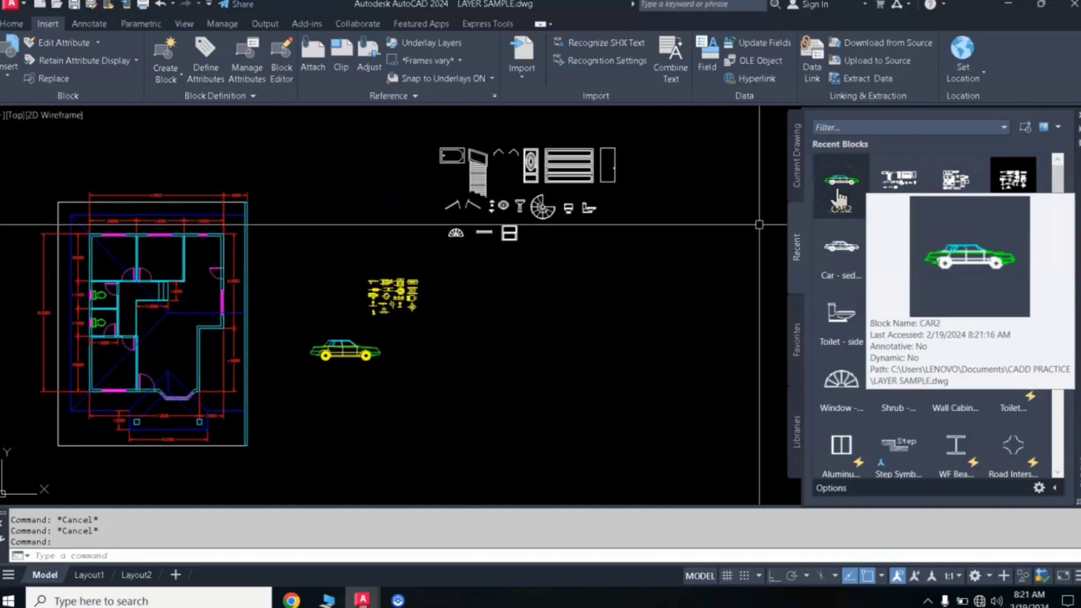
click(941, 275)
Step: Insert the recent shrub elevation block below the car, just outside the lower right corner of the plan's boundary
drag(1061, 208, 1070, 358)
mouse_move(1069, 290)
mouse_down()
mouse_move(1072, 360)
mouse_move(1061, 280)
mouse_up()
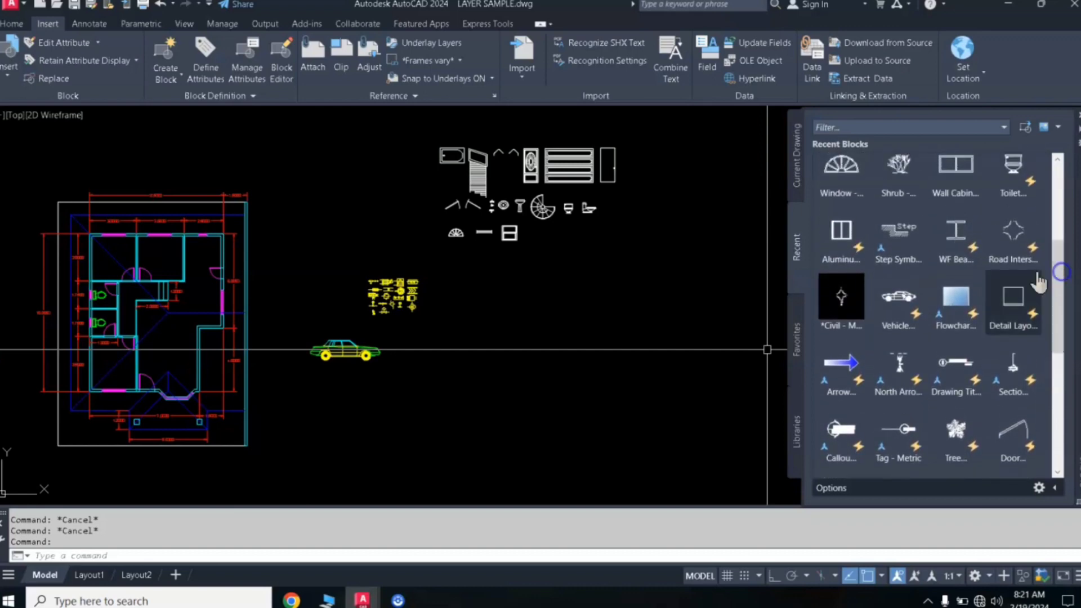
mouse_move(954, 265)
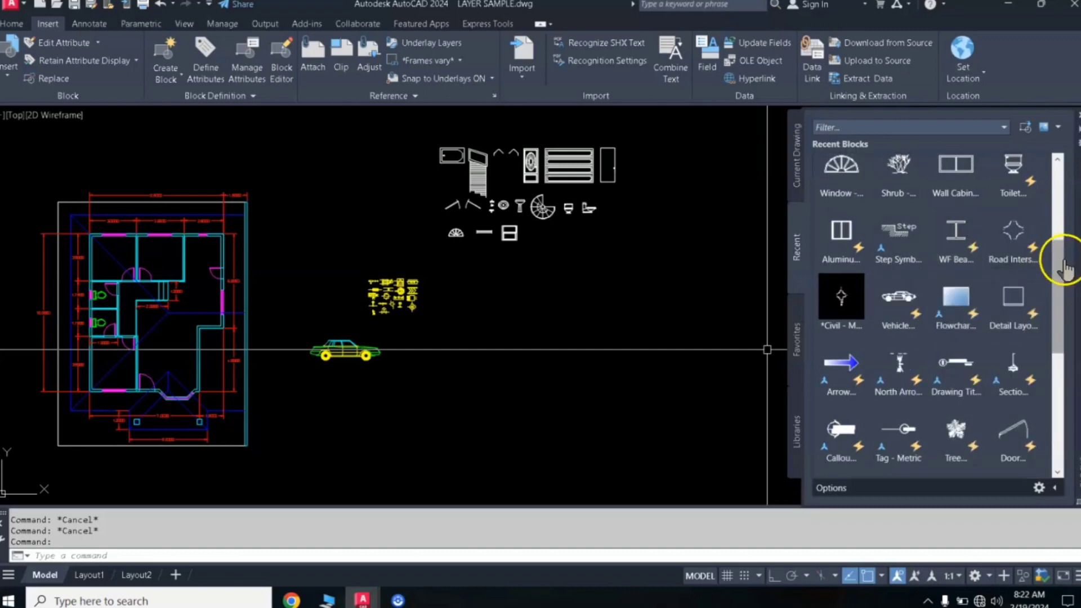
drag(1064, 268, 1054, 238)
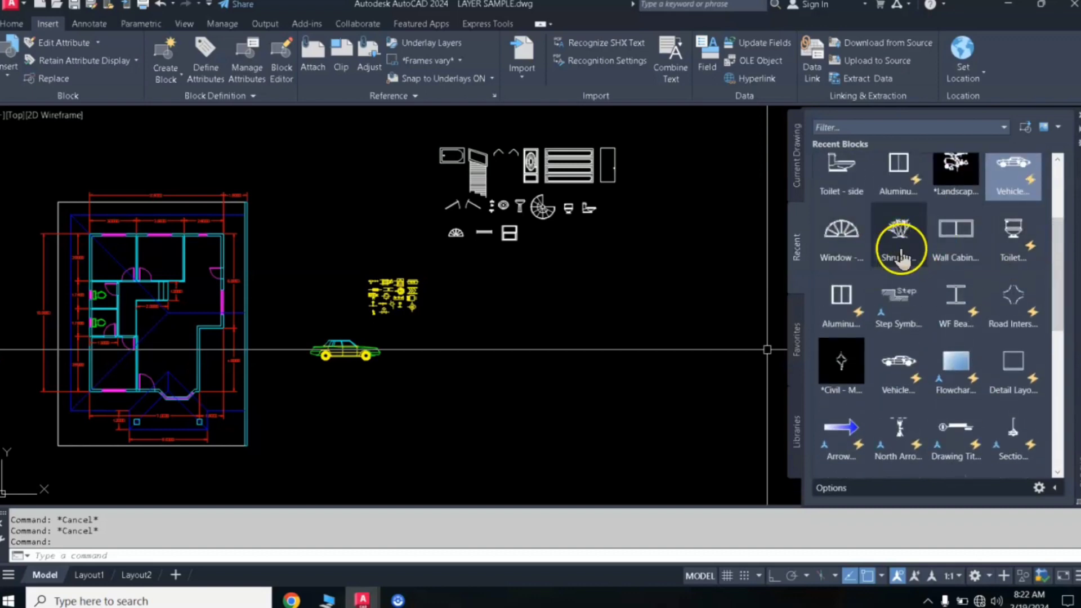
mouse_move(901, 256)
mouse_down()
mouse_move(393, 309)
mouse_move(295, 279)
mouse_move(314, 265)
mouse_move(192, 108)
mouse_move(321, 265)
mouse_move(839, 261)
mouse_move(897, 229)
mouse_move(895, 239)
mouse_up()
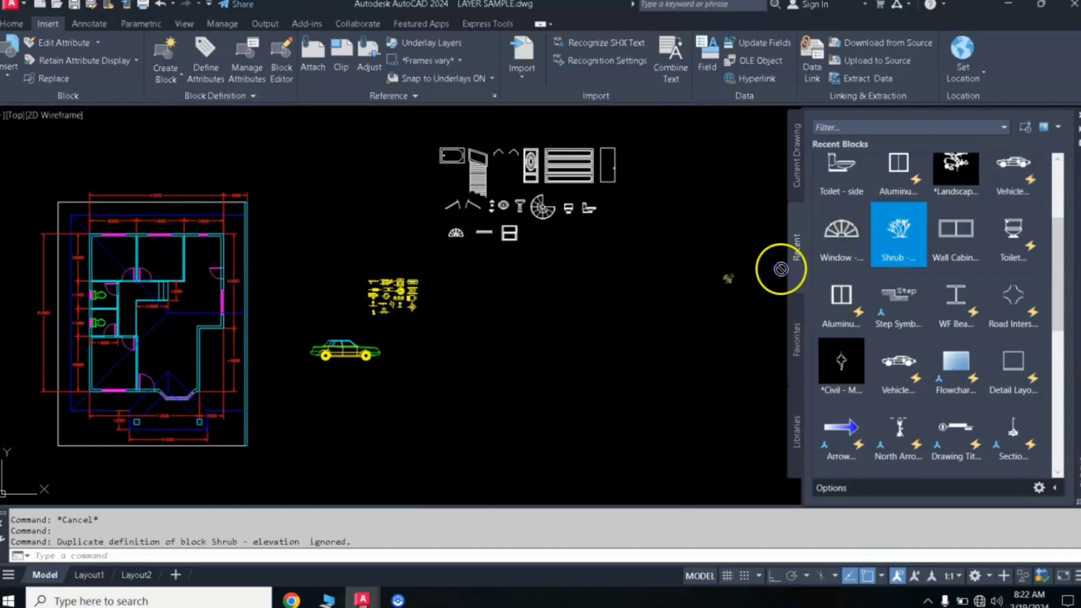
drag(291, 416, 299, 422)
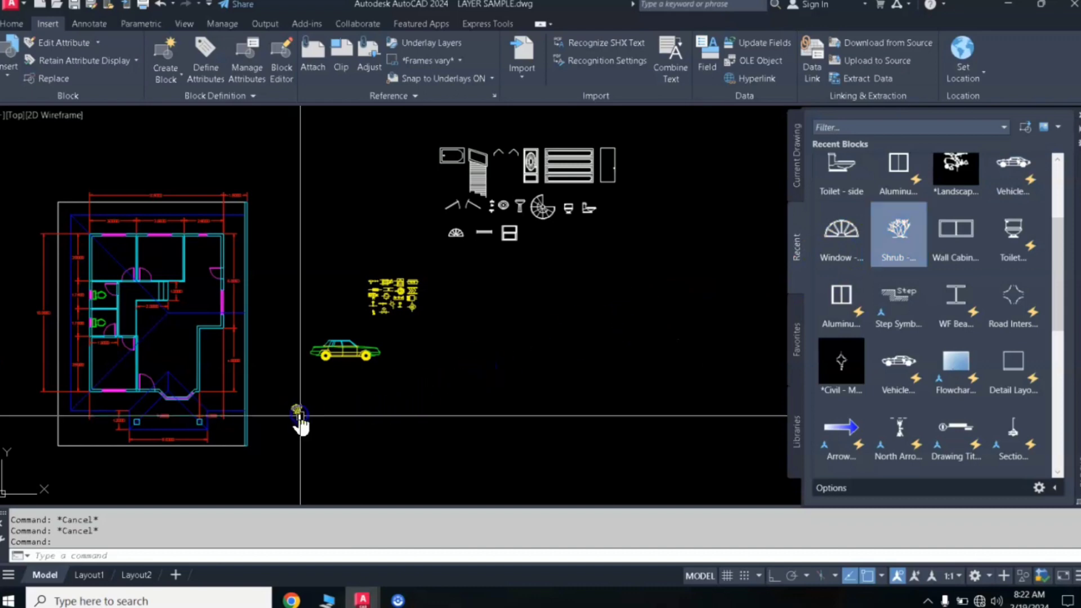
Step: Shift the shrub slightly toward the plan's boundary and scale it up about its base to roughly half the car's width
scroll(267, 428, up, 4)
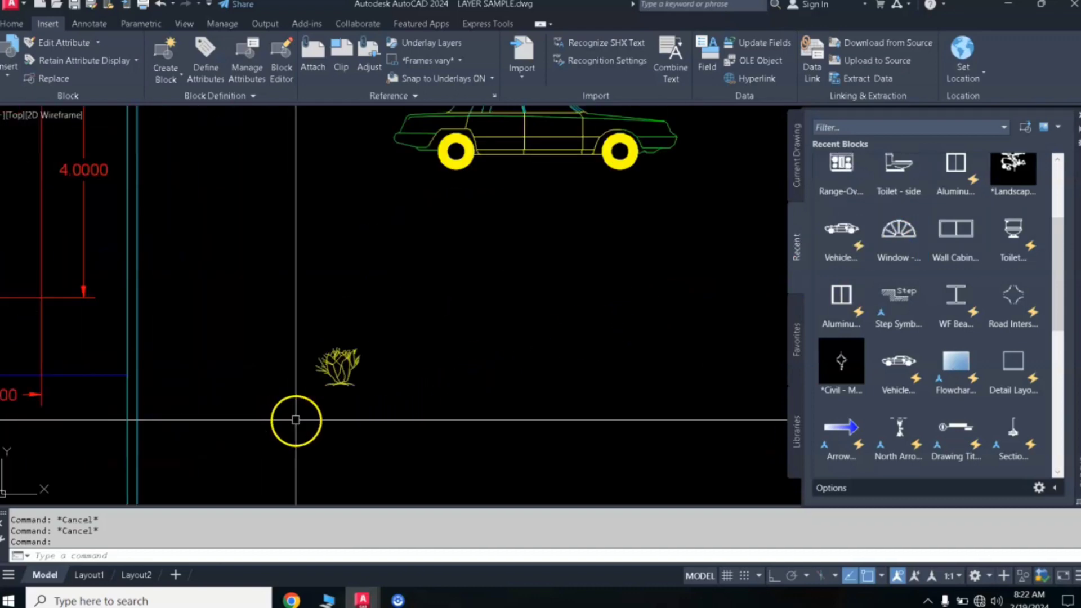
middle_drag(354, 372, 417, 306)
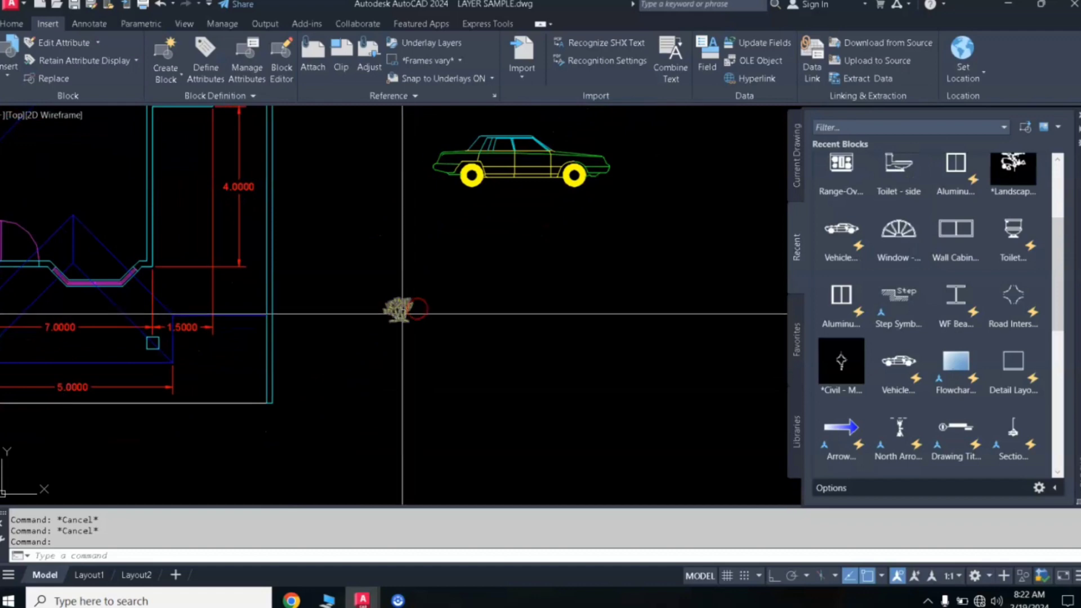
click(453, 279)
click(371, 338)
text(S)
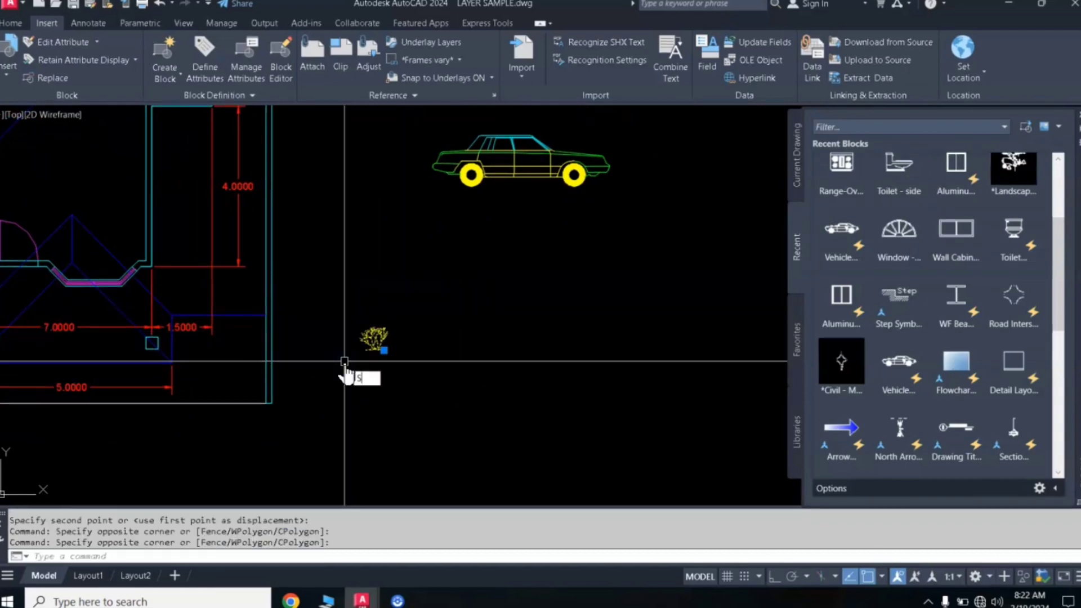
text(C)
key(Return)
click(374, 345)
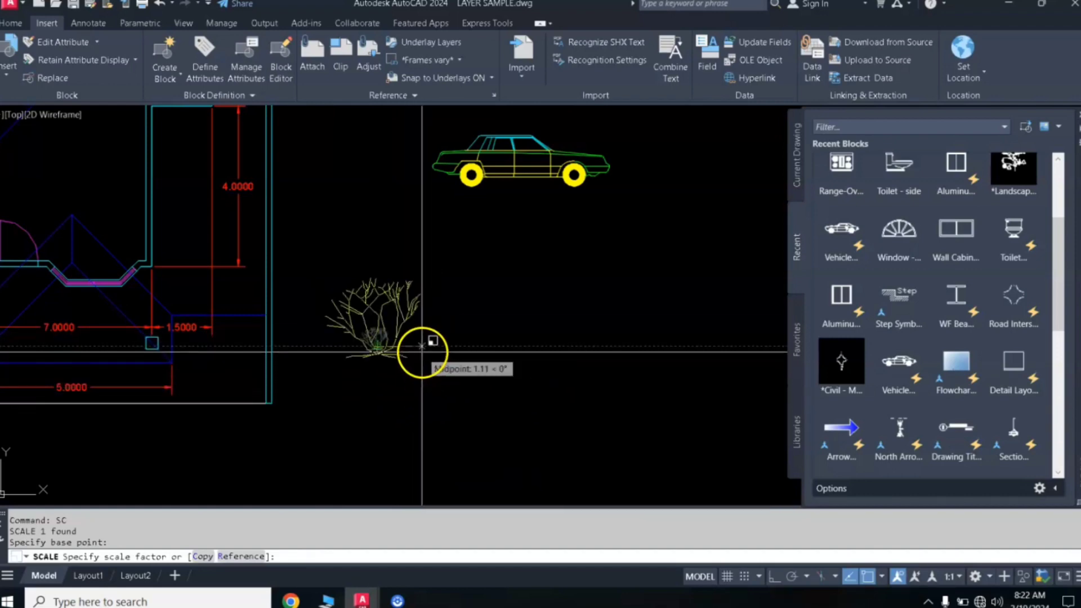
click(422, 345)
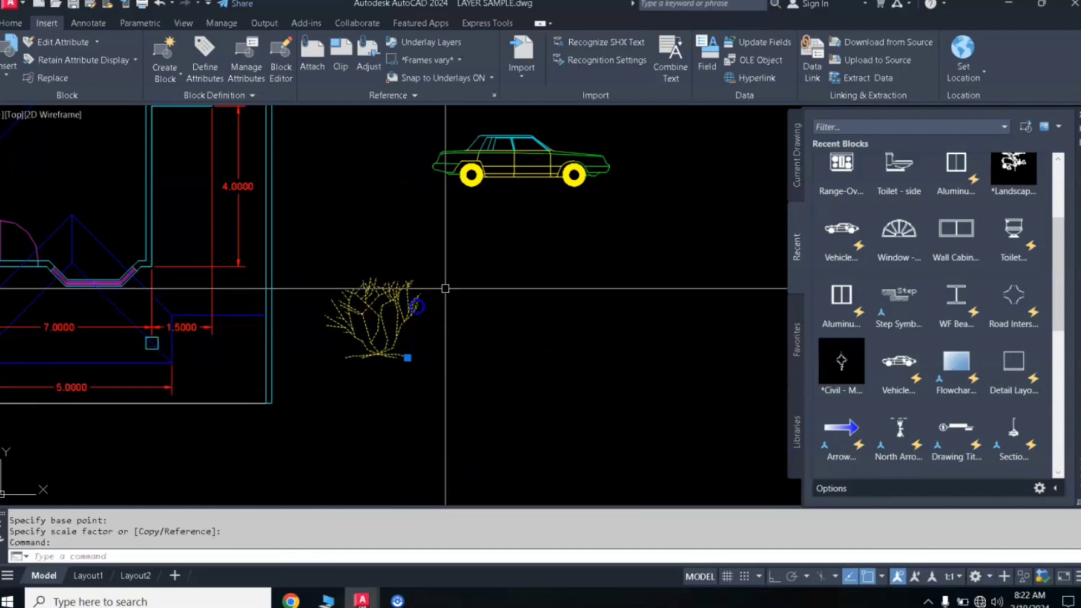
Step: Explode the scaled shrub block beside the plan's lower right corner into separate objects
click(420, 276)
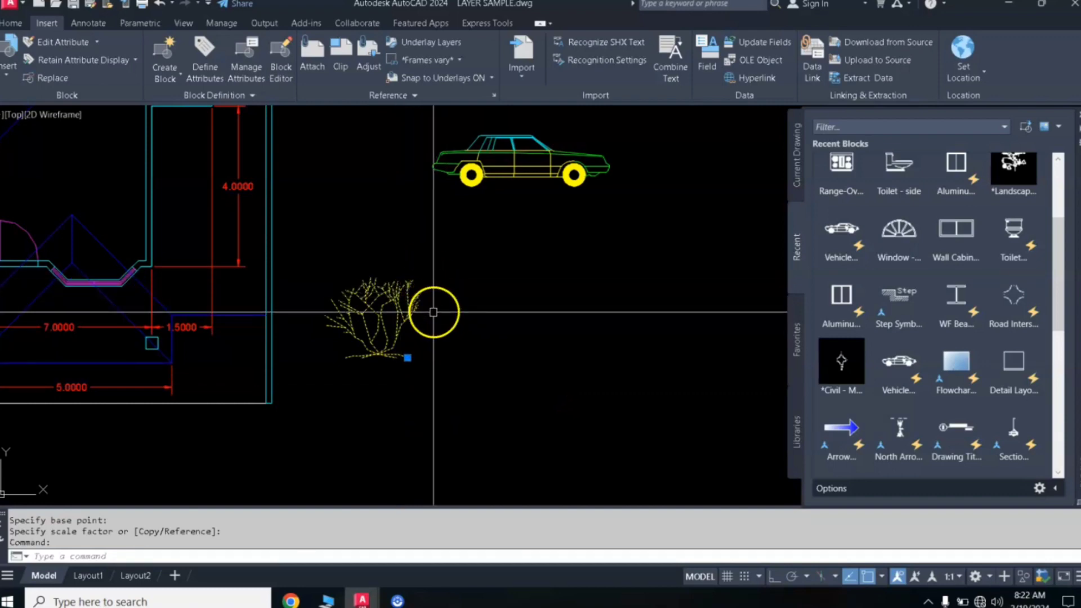
text(x)
key(Return)
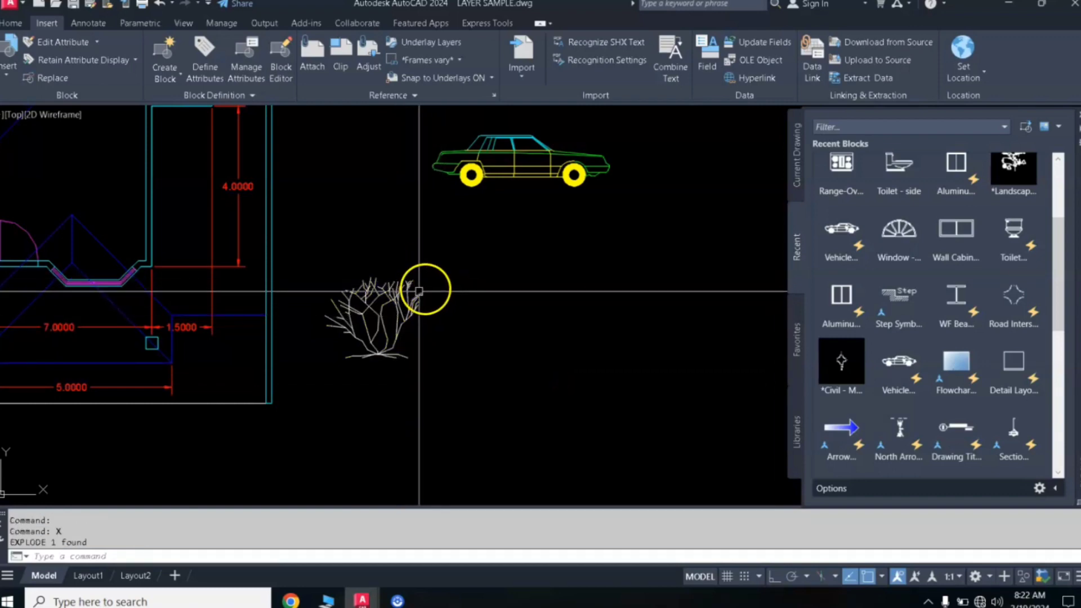
Step: Set the colour of all the exploded shrub's objects to green
click(436, 260)
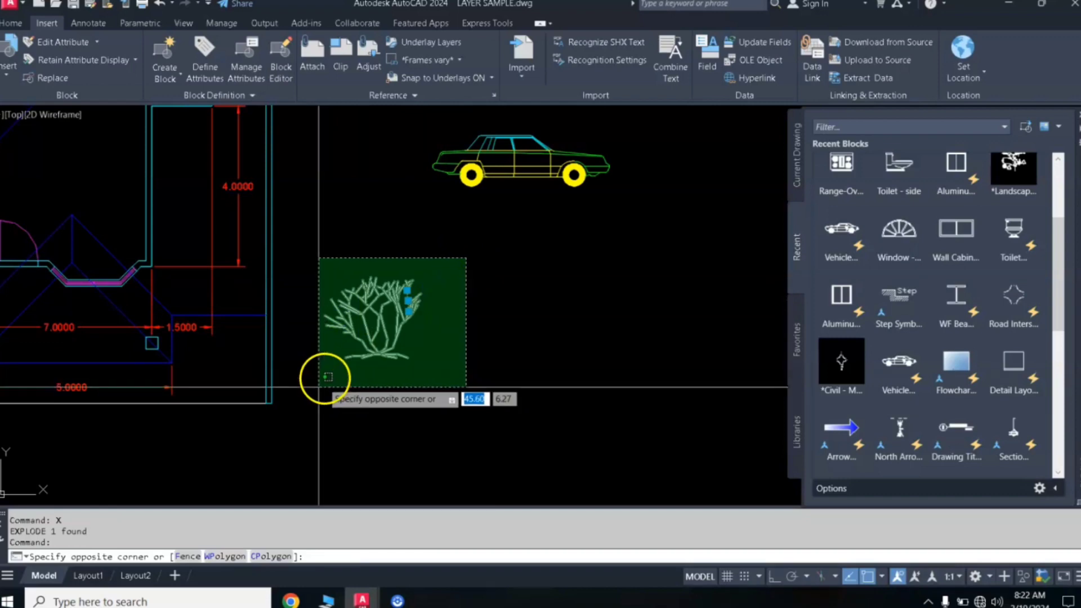
click(322, 382)
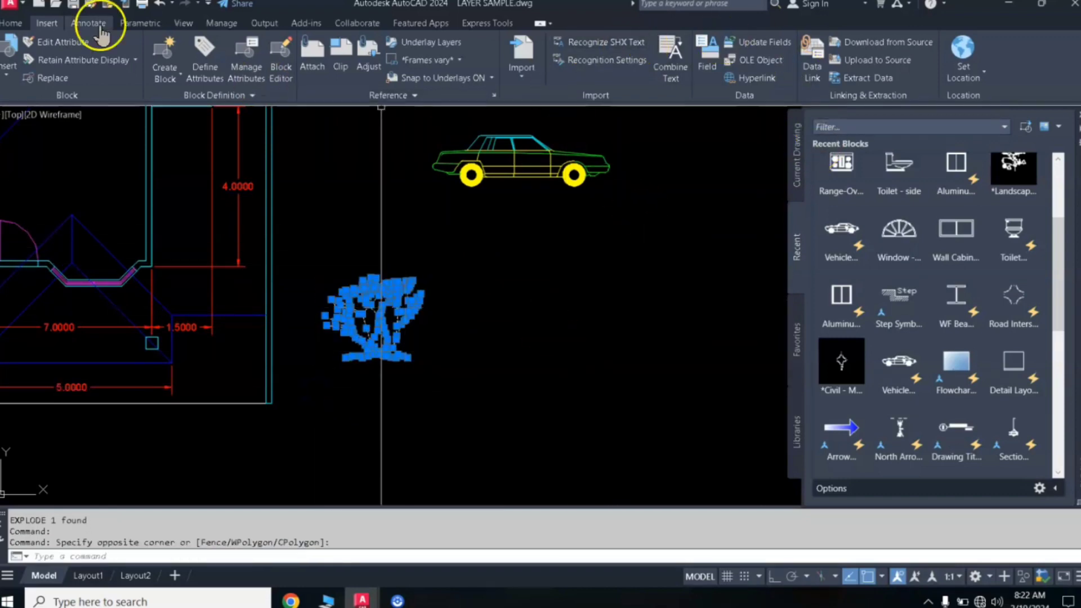
click(11, 24)
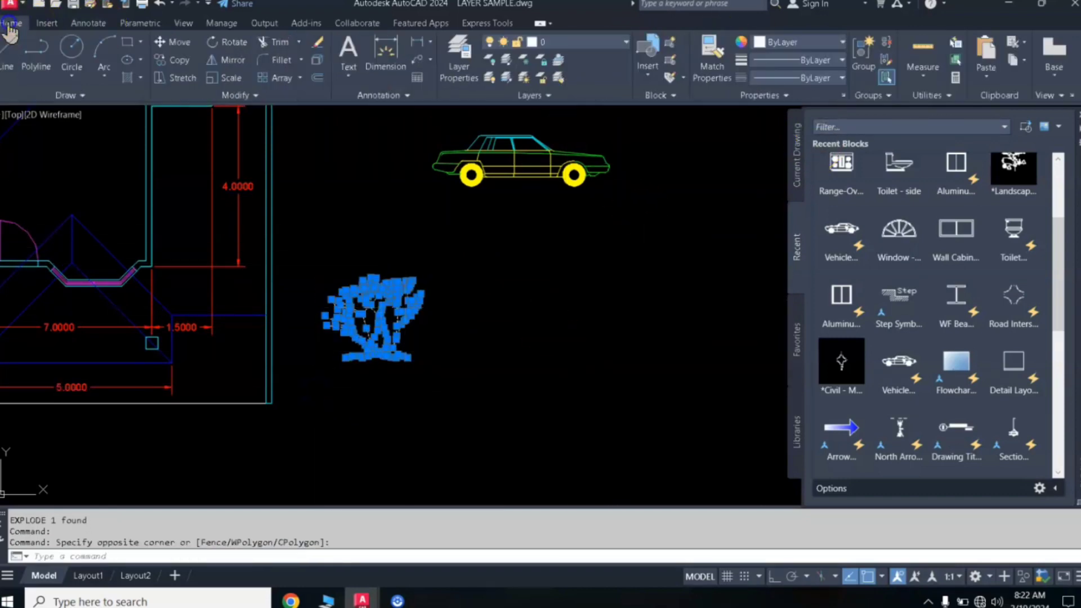
click(782, 43)
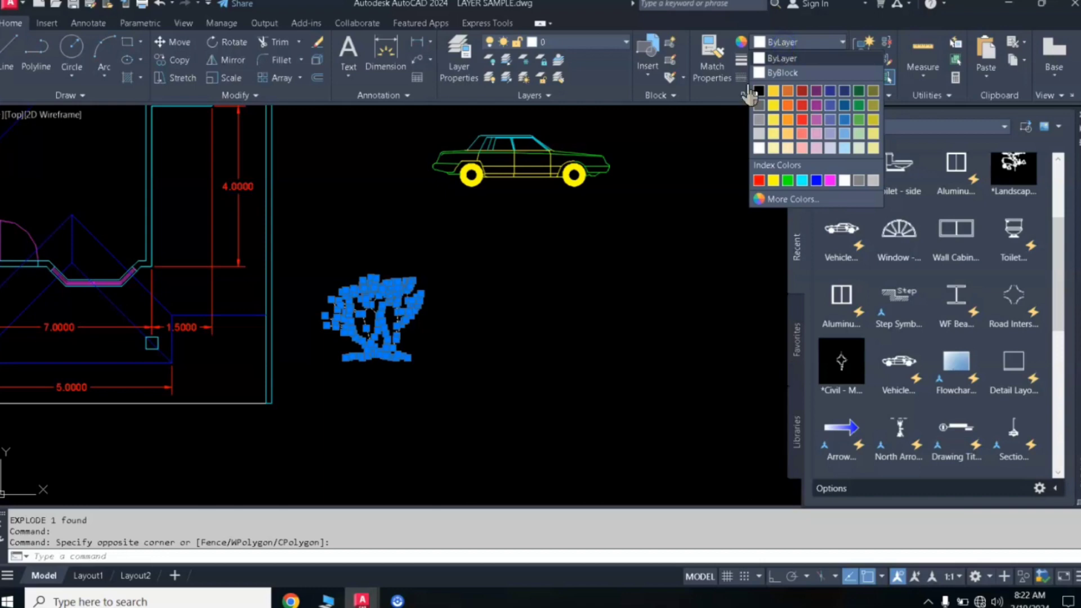
click(787, 180)
key(Escape)
key(Escape)
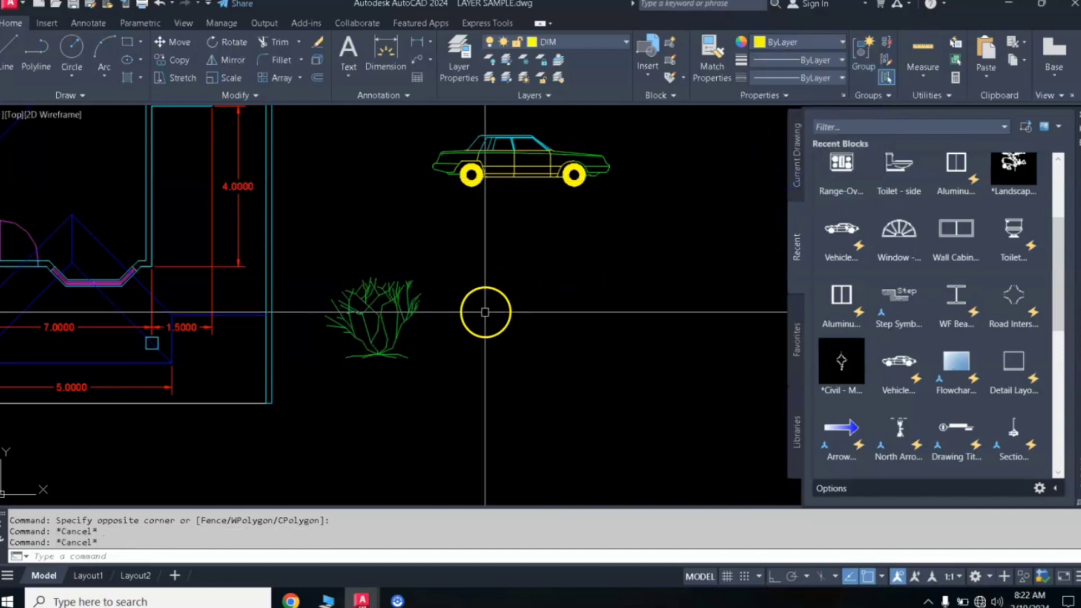
Step: Recolour the branch tips at the shrub's upper right and top centre red
click(438, 268)
click(403, 289)
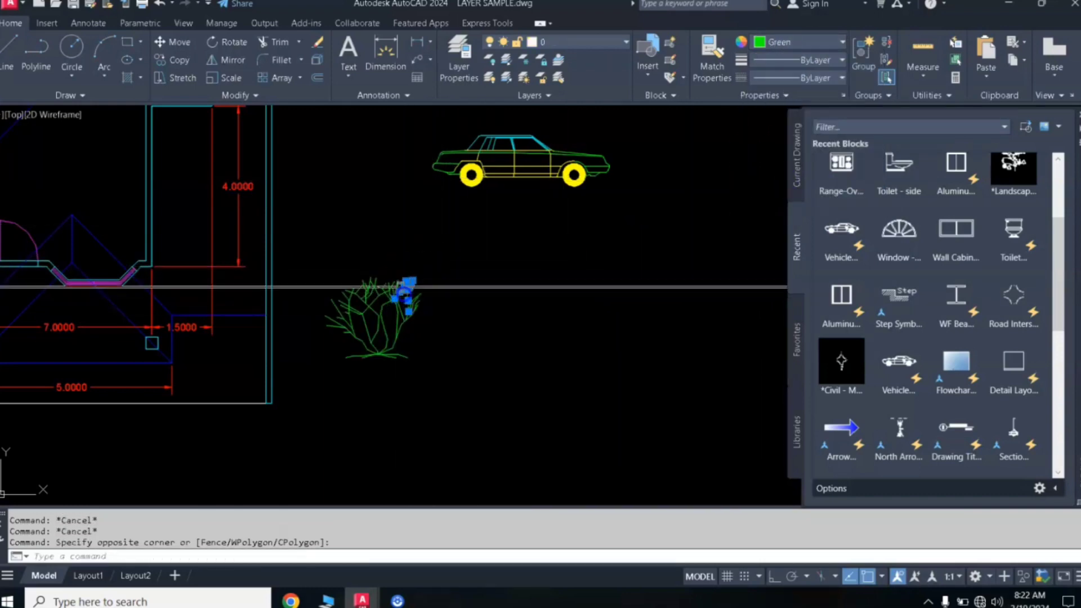
click(356, 288)
click(403, 236)
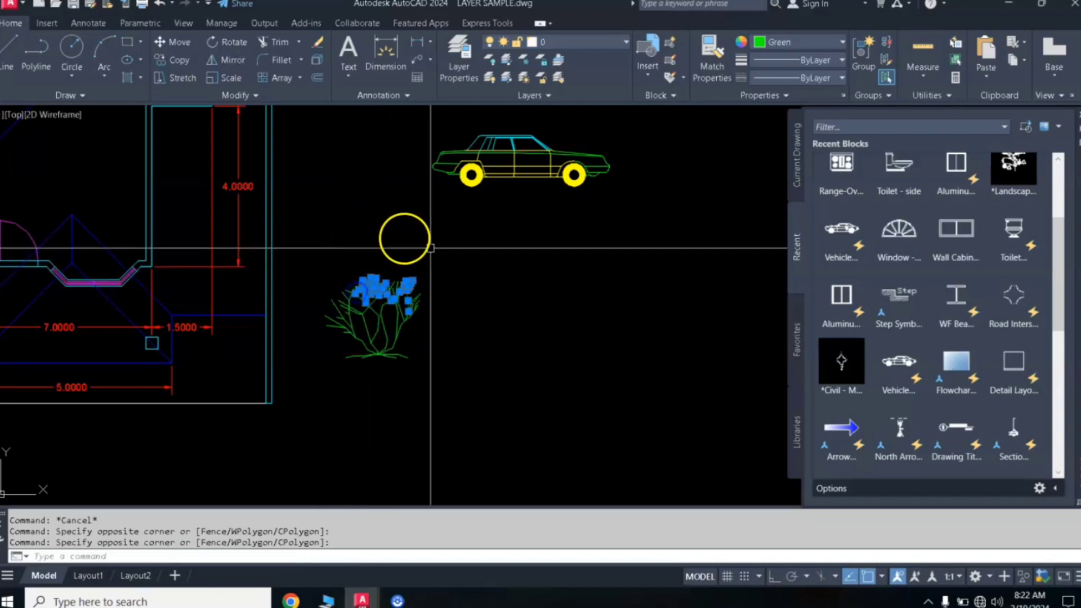
click(771, 42)
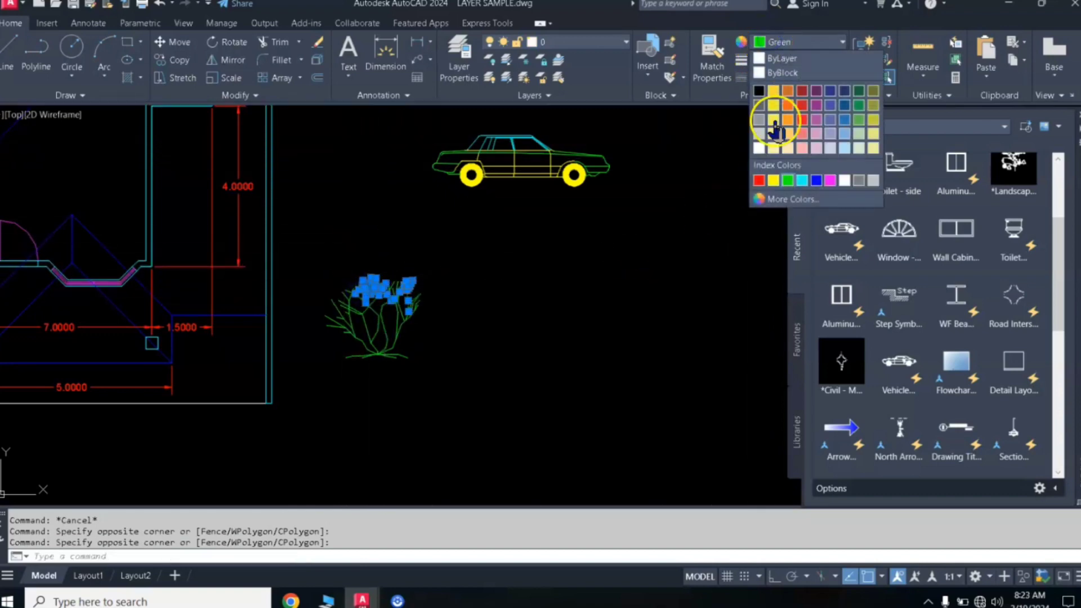
click(759, 180)
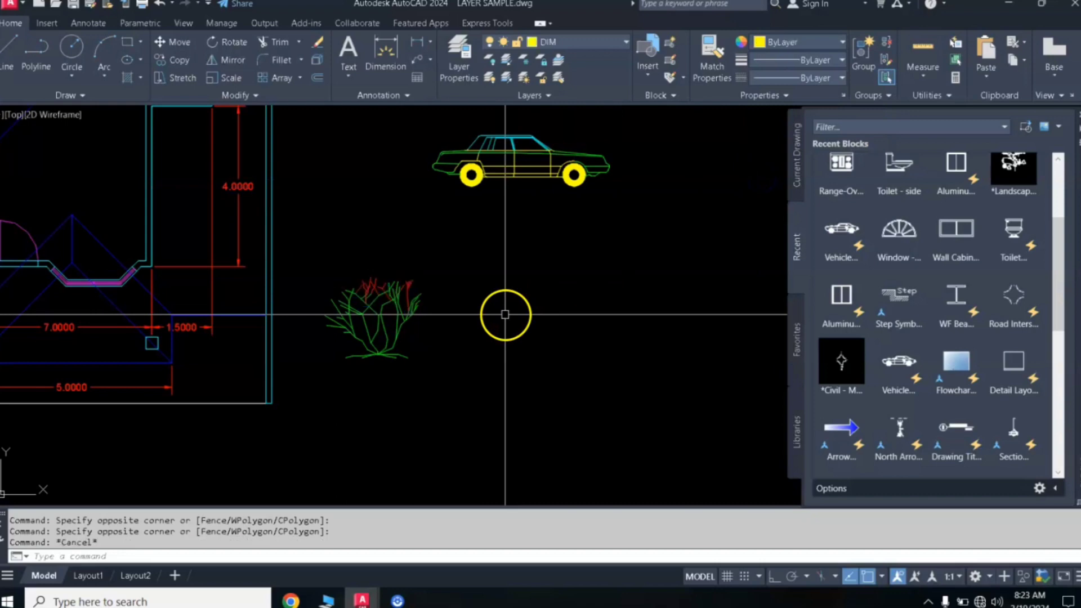
key(Escape)
Step: Recolour the twigs at the shrub's upper left red
click(327, 302)
click(453, 221)
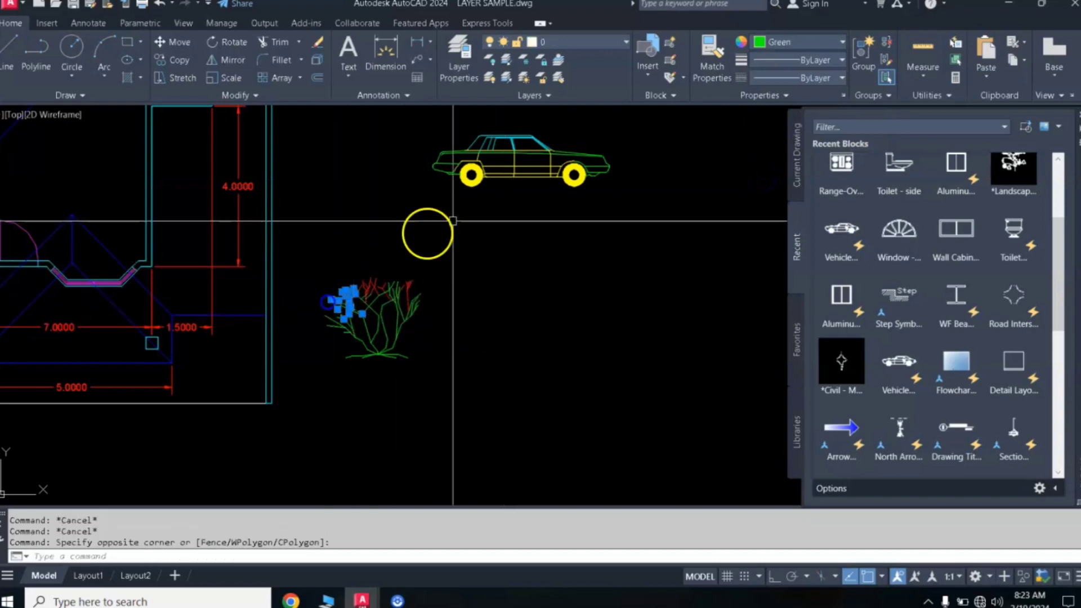
click(772, 42)
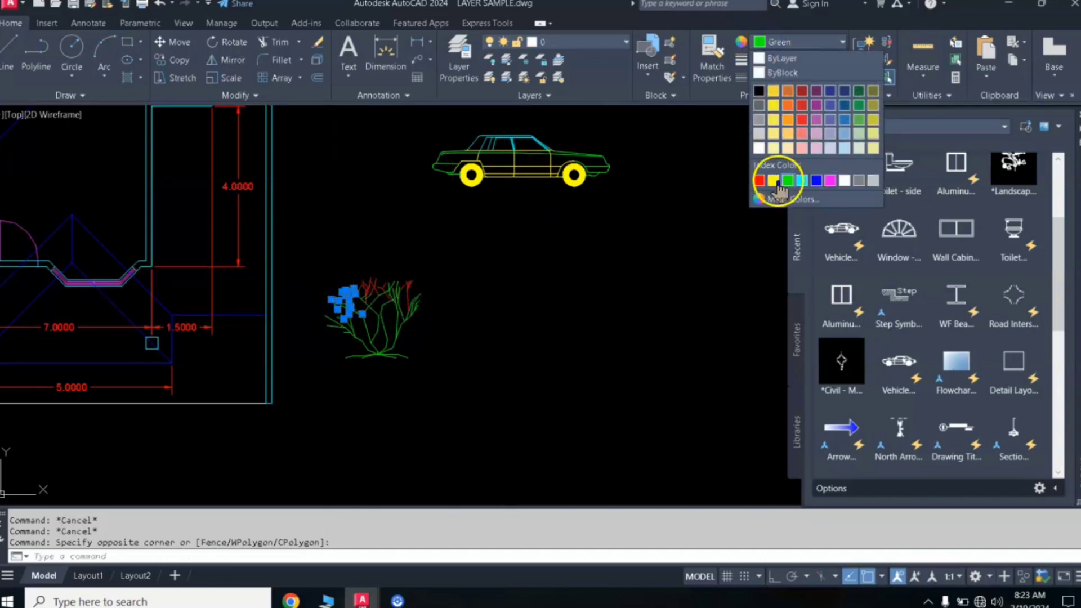
click(758, 180)
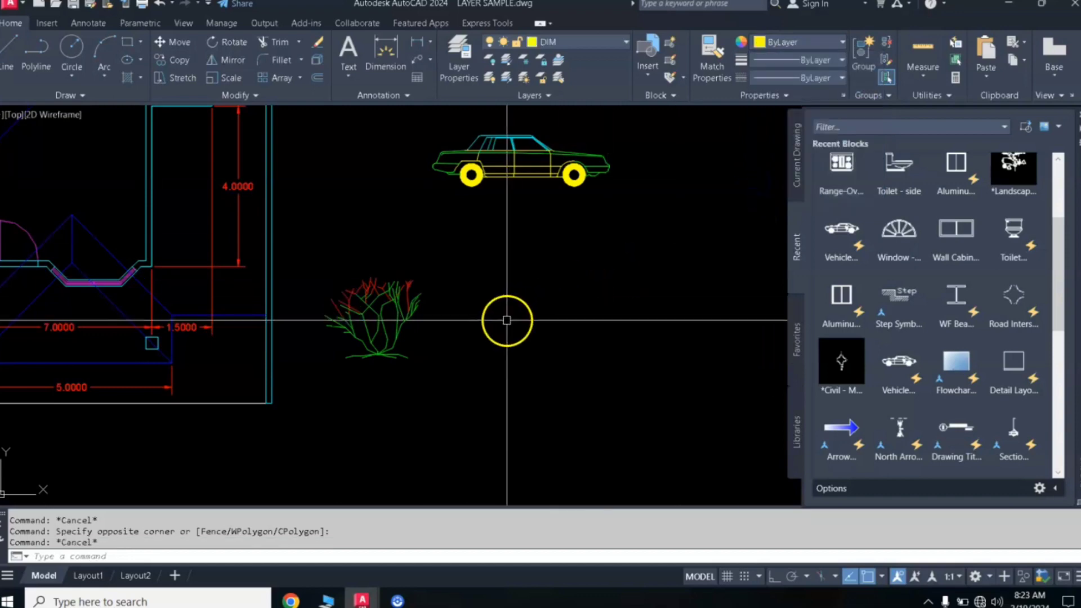
key(Escape)
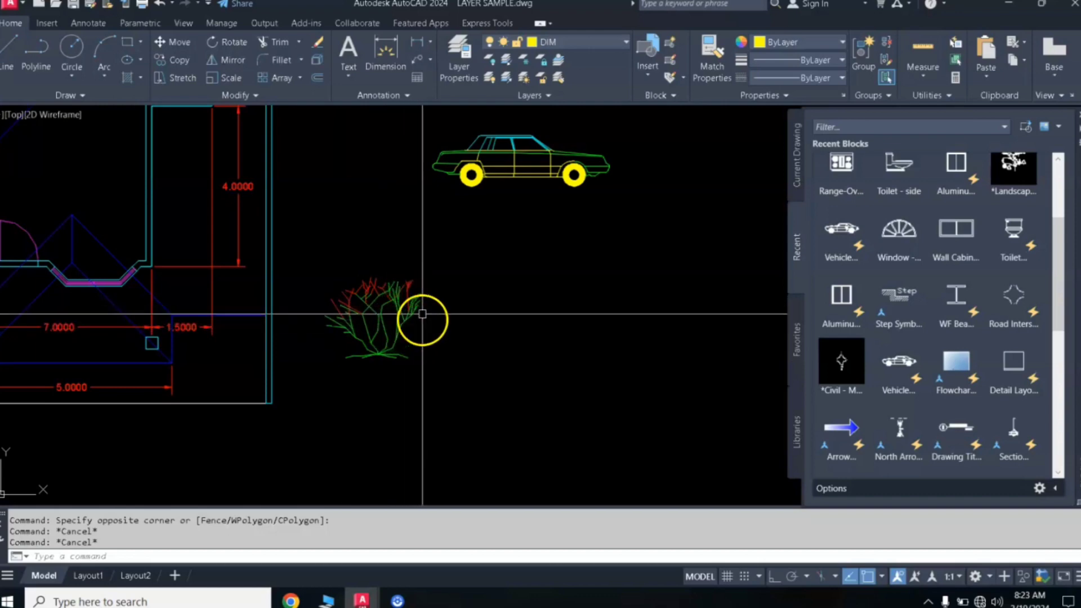
Step: Begin a block definition named PLANTS3 with its base point at the foot of the shrub's stems
click(381, 202)
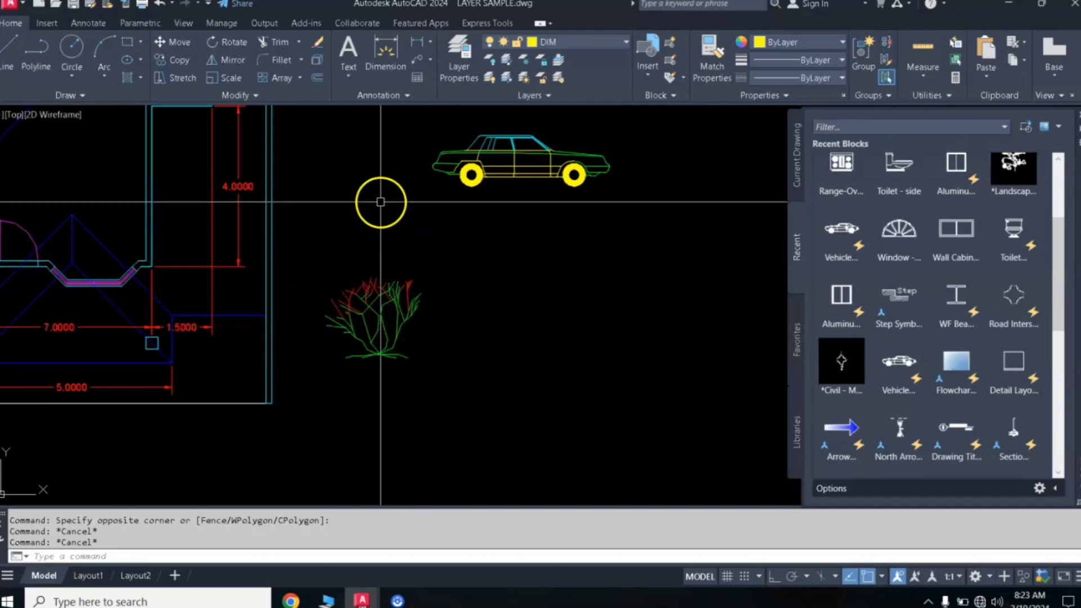
click(44, 25)
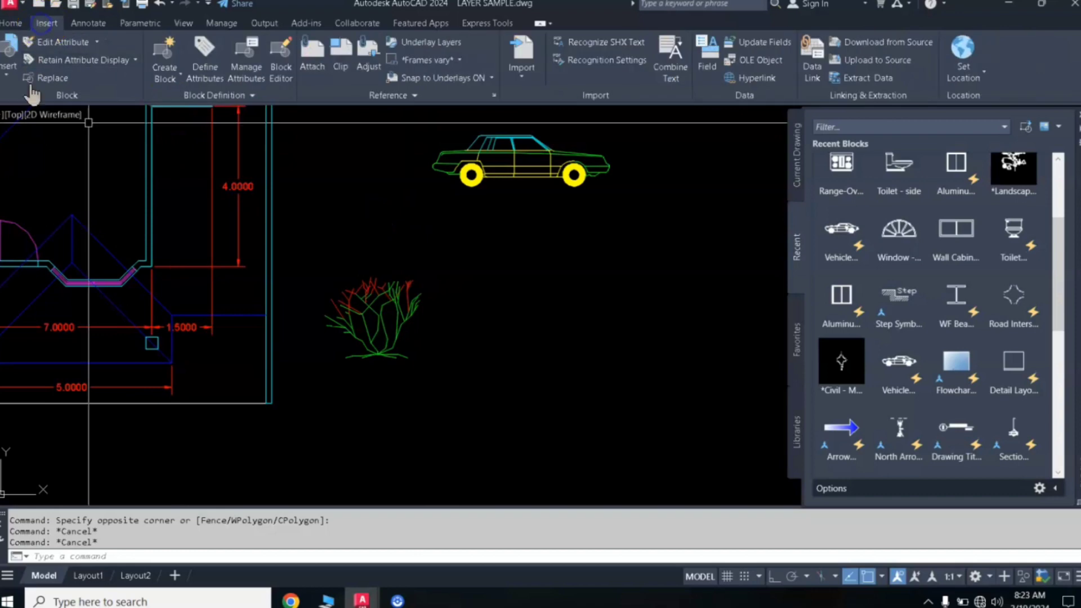
click(163, 64)
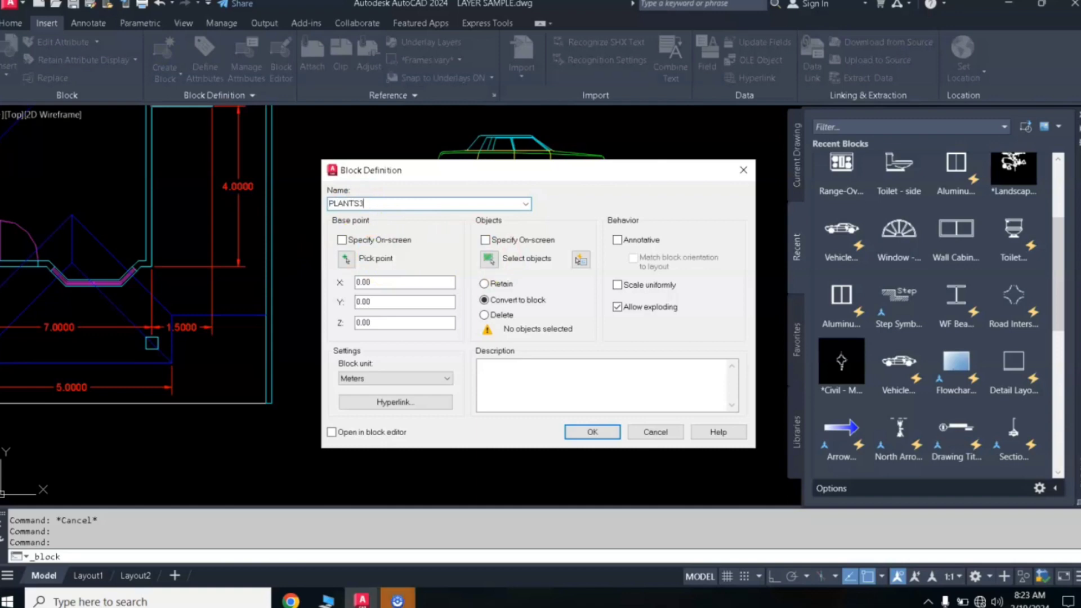
click(346, 260)
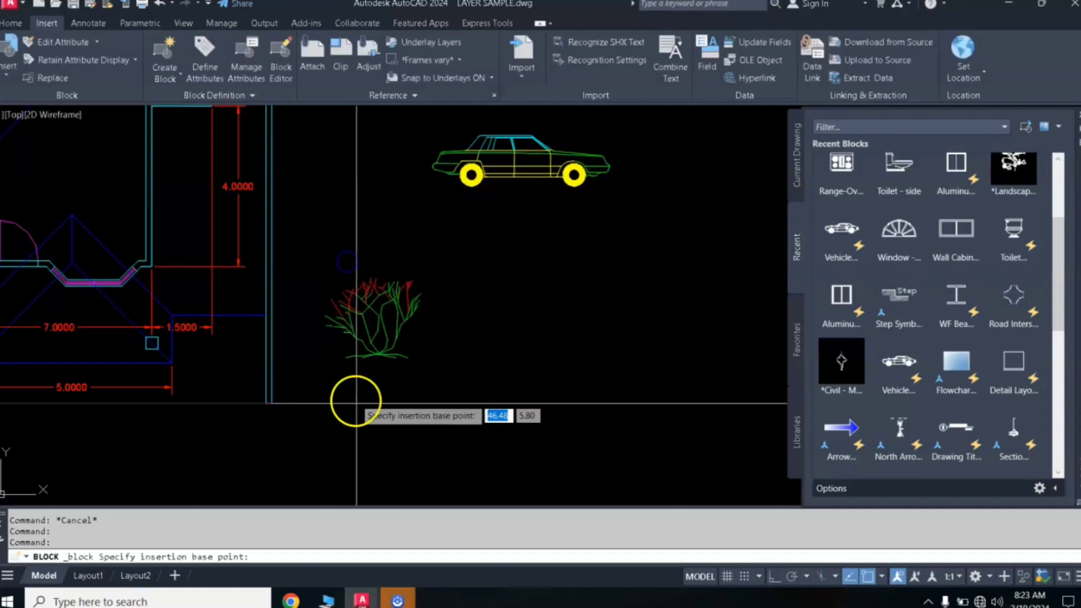
click(379, 356)
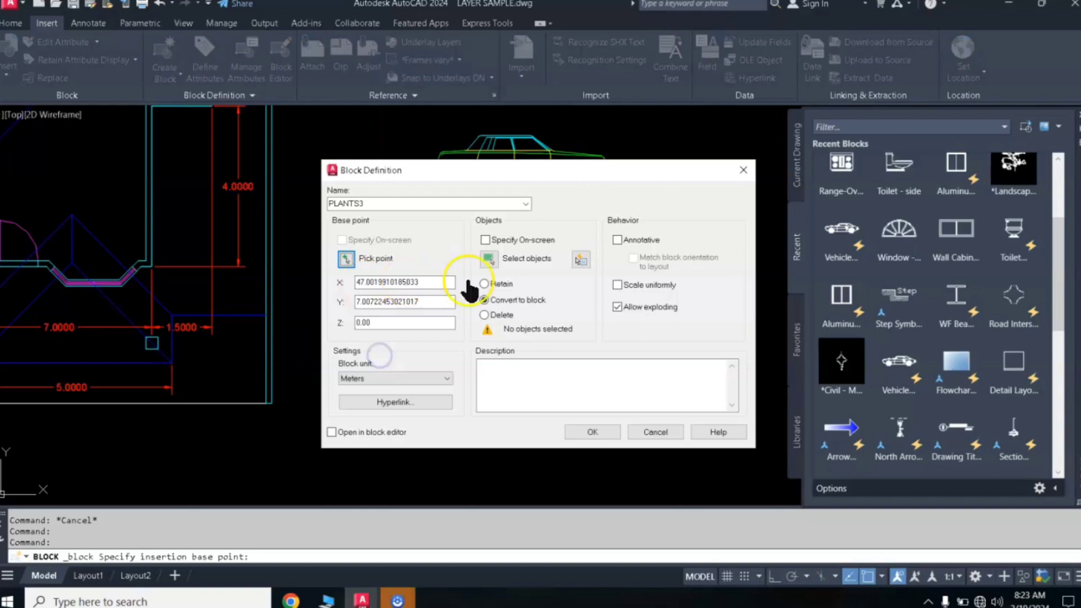
Step: Use the whole recoloured shrub as the PLANTS3 objects and create the block, converting the originals to it
click(488, 259)
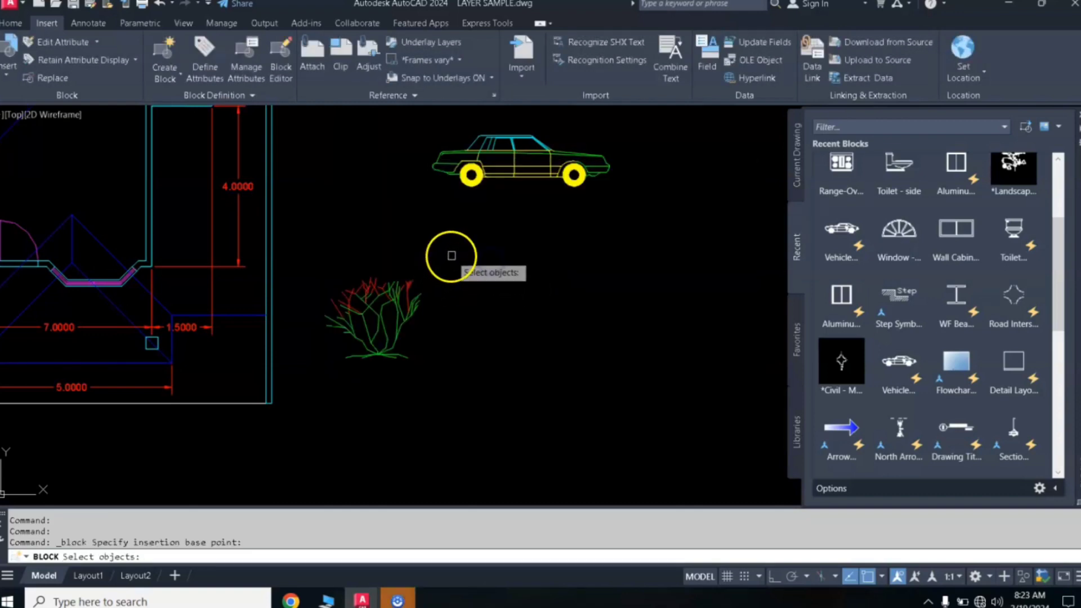
click(451, 255)
click(316, 388)
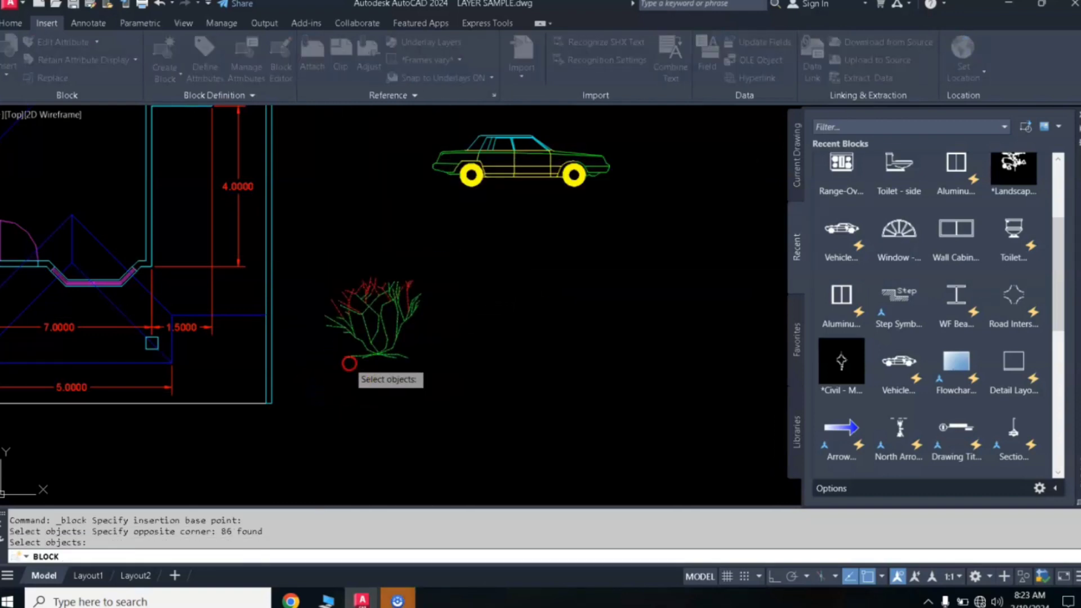
right_click(349, 363)
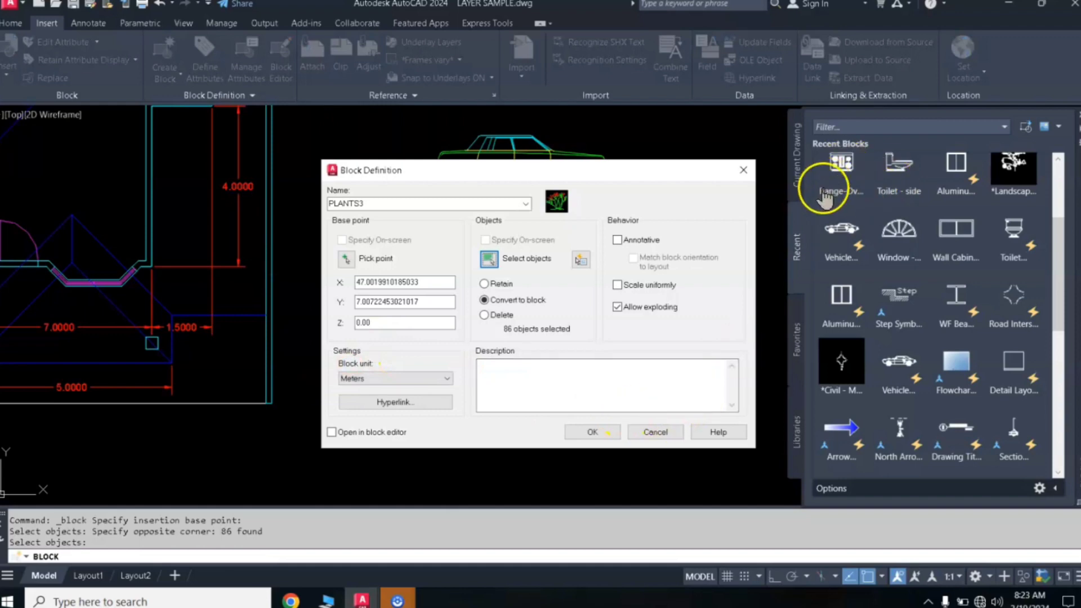
click(595, 438)
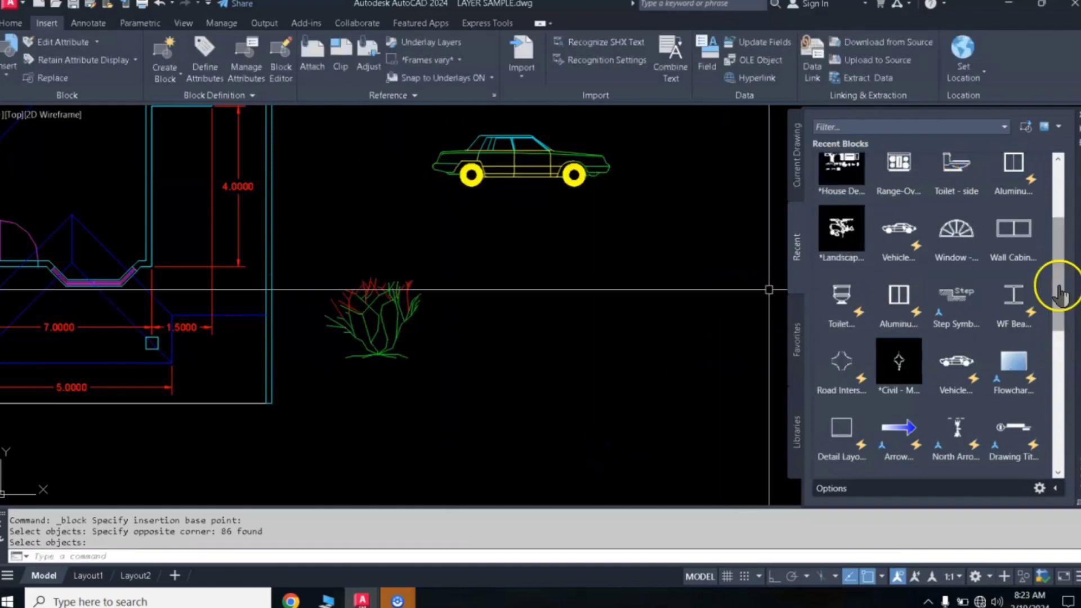
Step: Insert the recent PLANTS3 block left of the floor plan, just above the left-hand car
drag(1059, 284, 1059, 225)
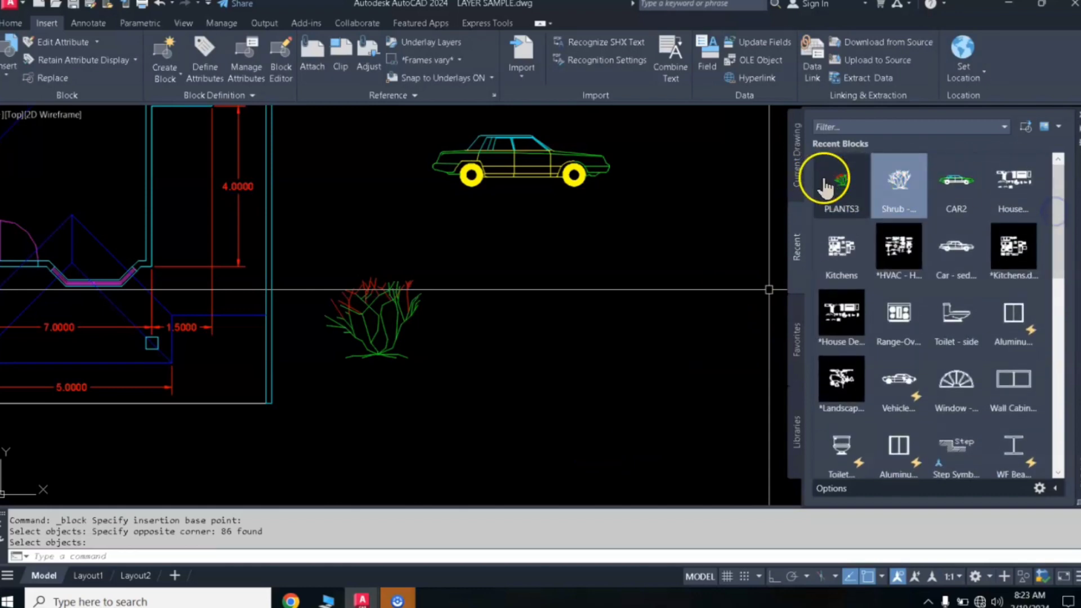
click(845, 191)
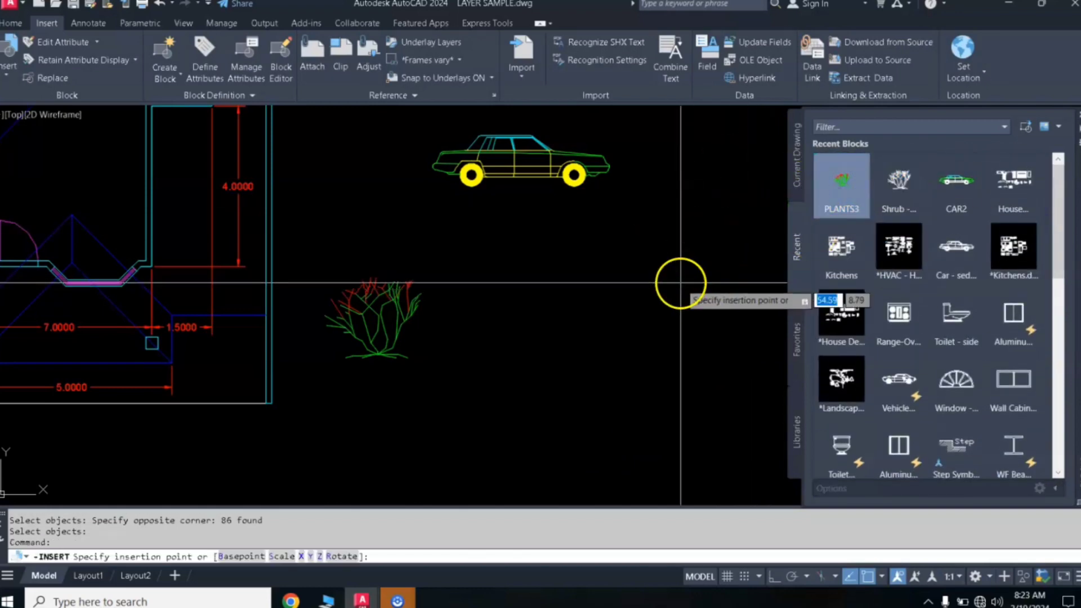
key(Escape)
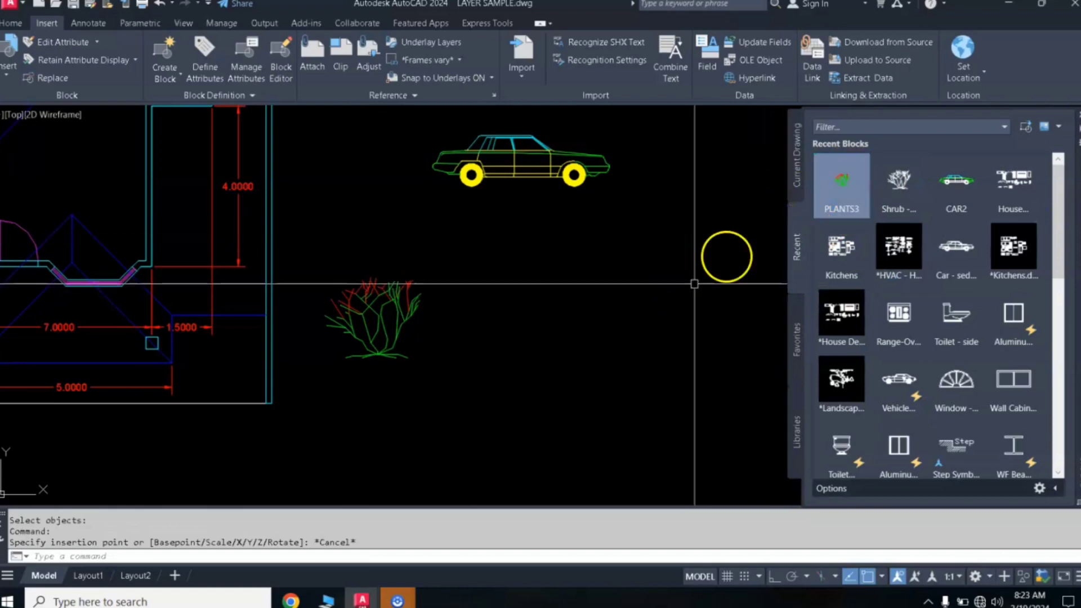
scroll(500, 340, down, 4)
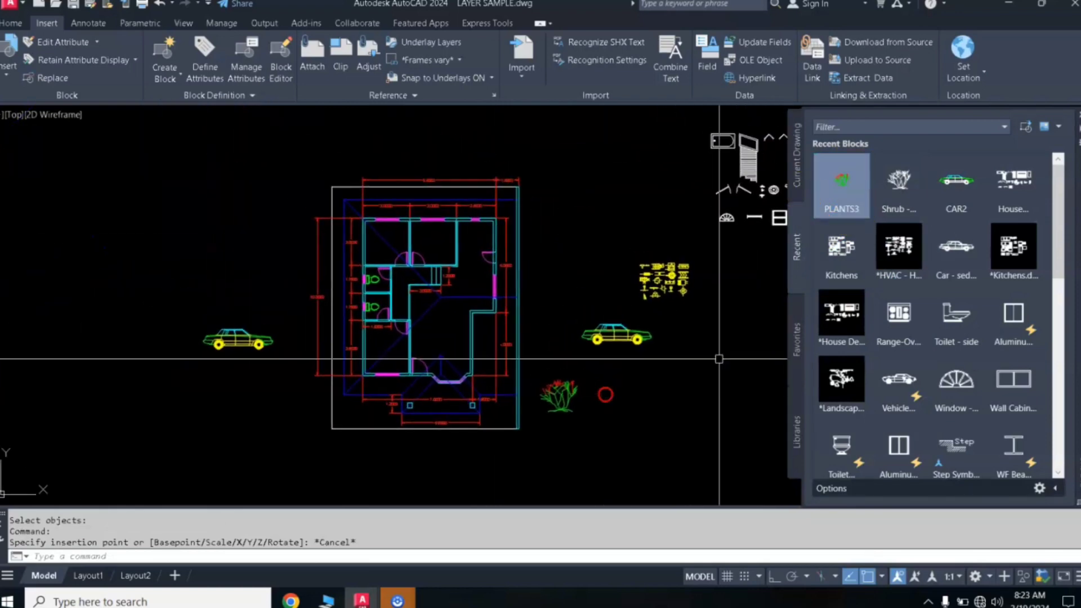
click(842, 186)
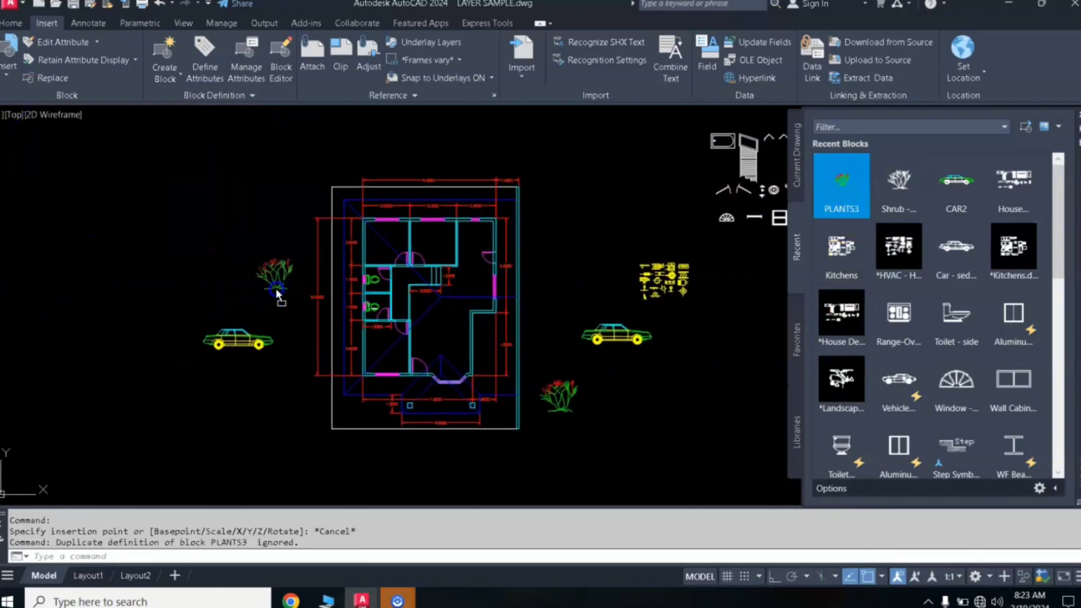
click(275, 292)
key(Escape)
key(Escape)
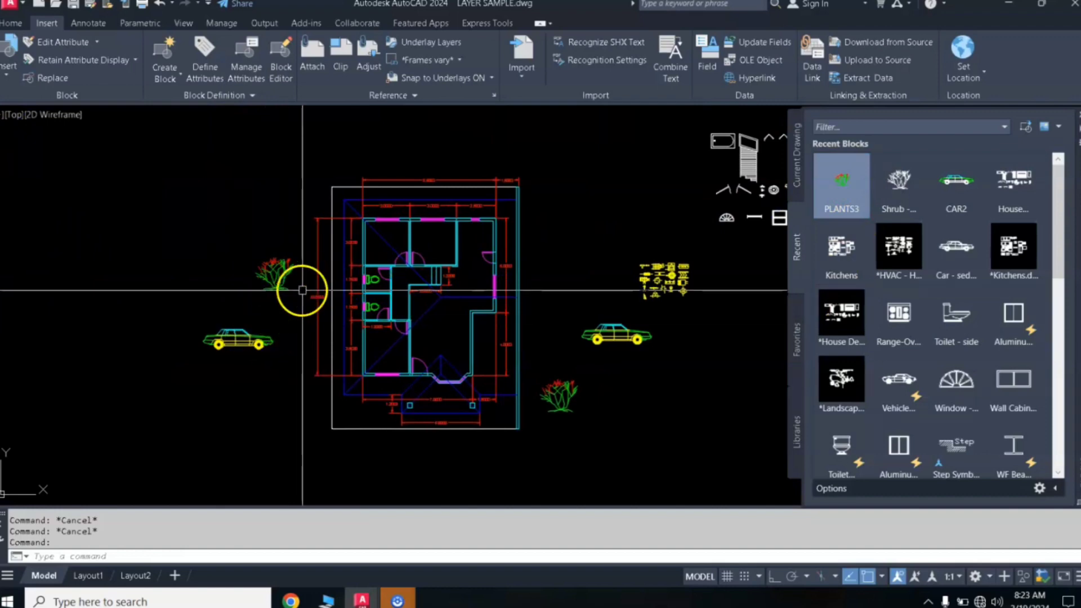
scroll(284, 290, up, 4)
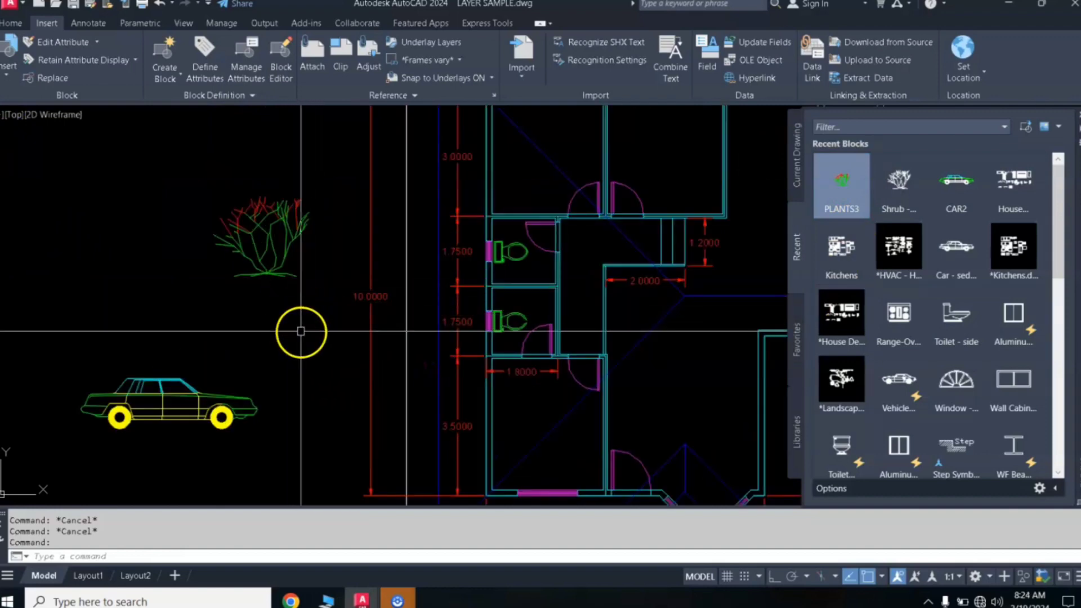
scroll(294, 332, down, 5)
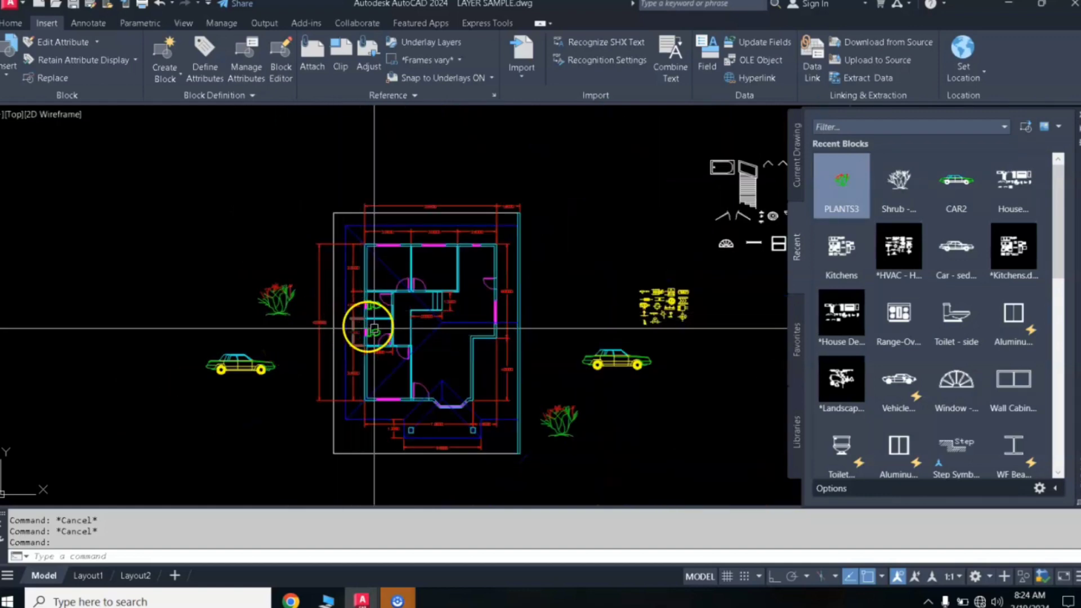
scroll(350, 351, up, 4)
scroll(345, 342, down, 4)
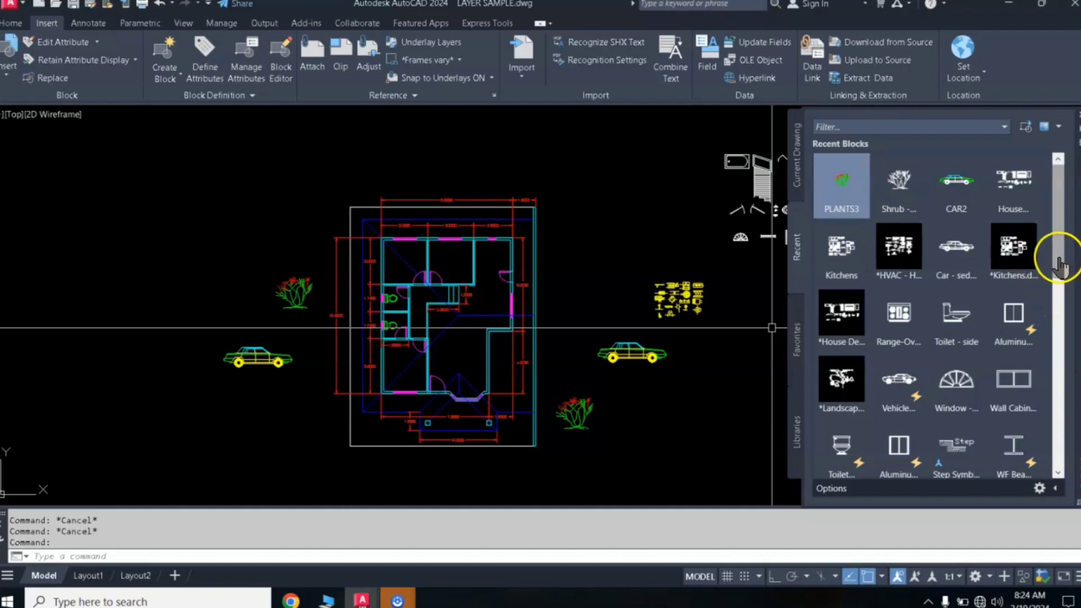
Step: Remove the CAR2 block from the recent blocks list
click(959, 188)
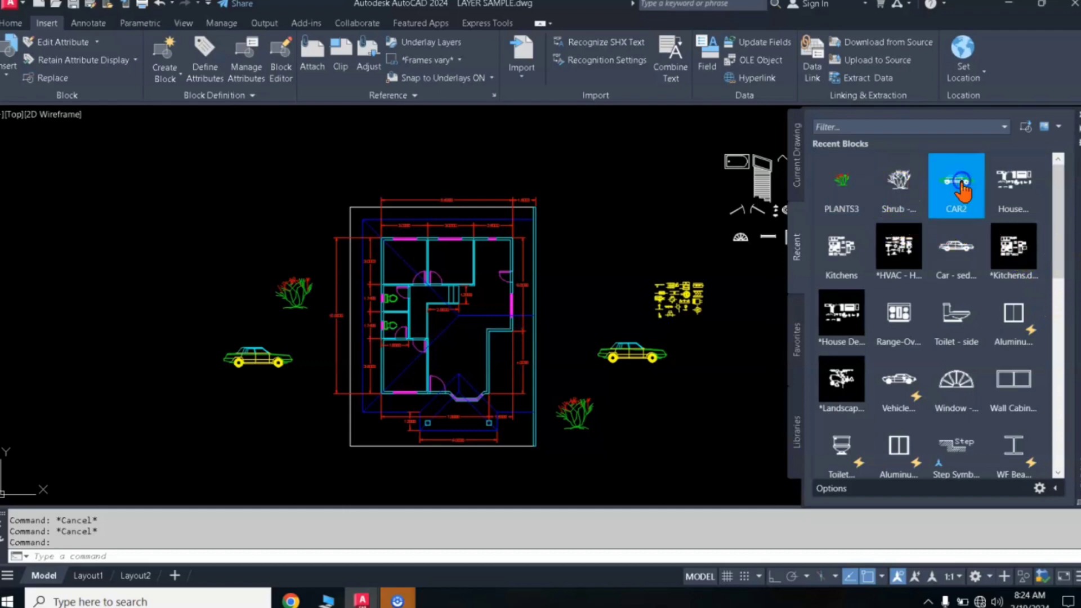
right_click(963, 192)
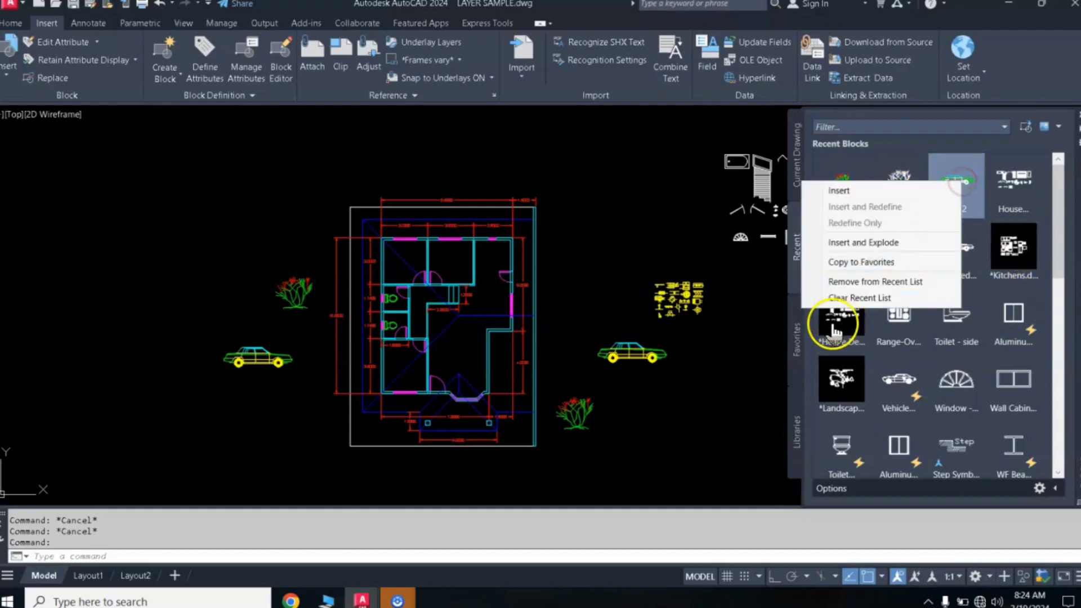
click(855, 281)
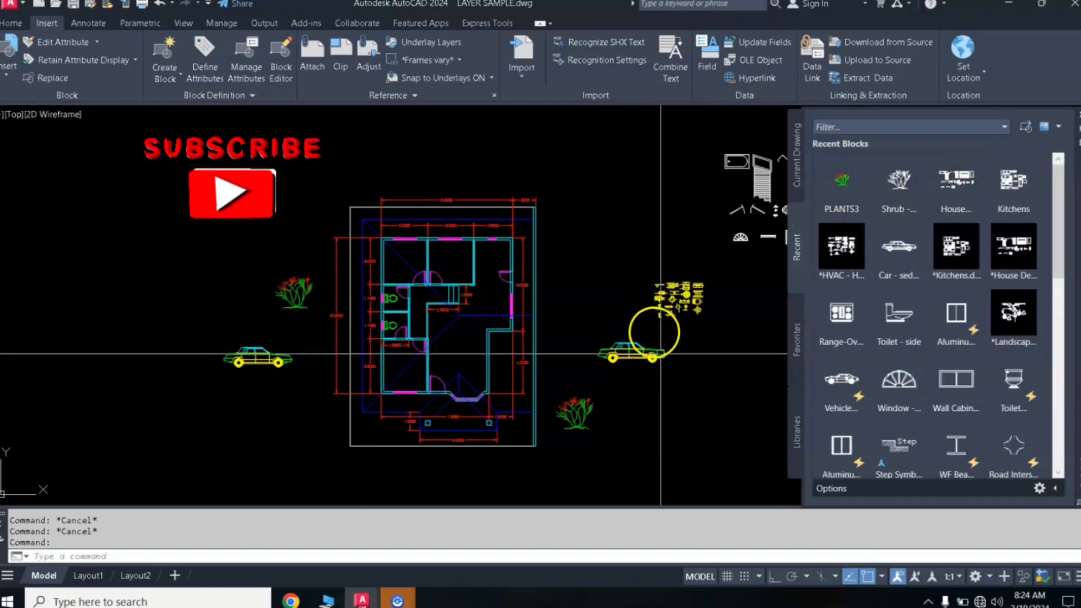
middle_drag(682, 422, 573, 430)
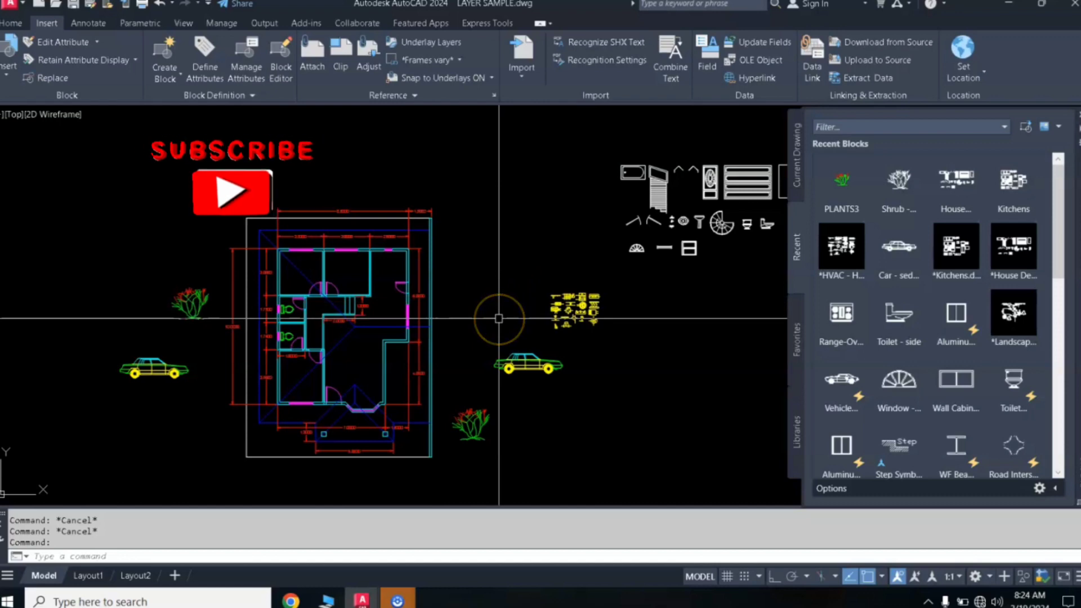
click(501, 297)
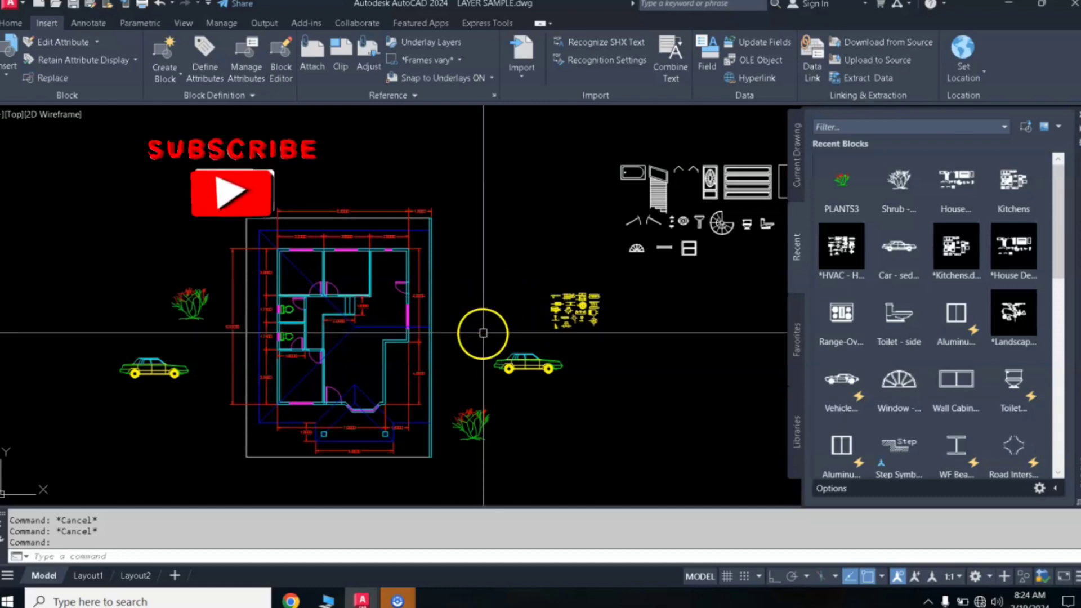
scroll(482, 332, up, 2)
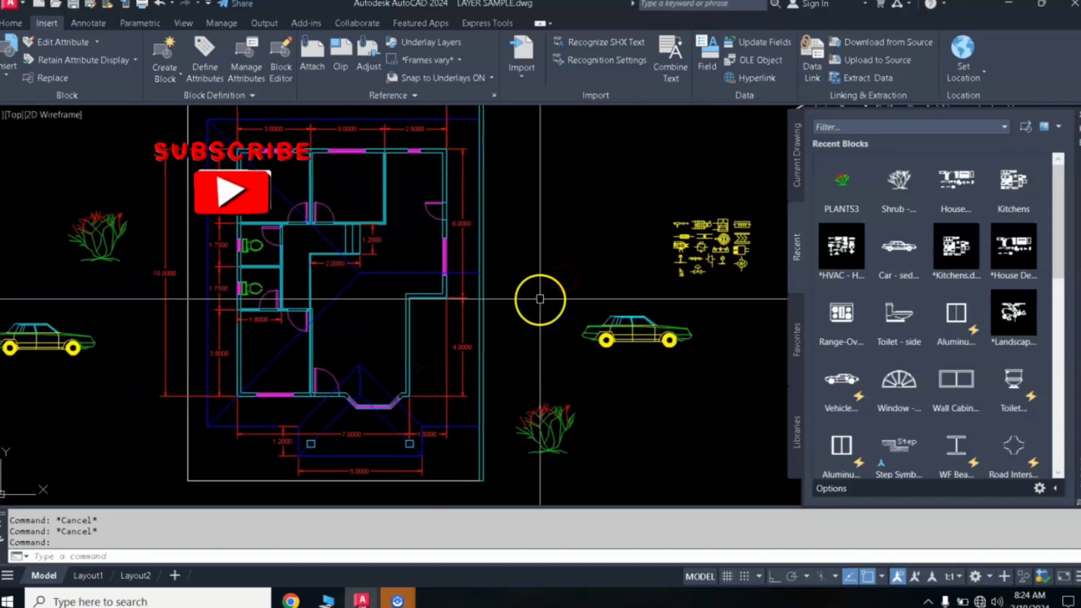